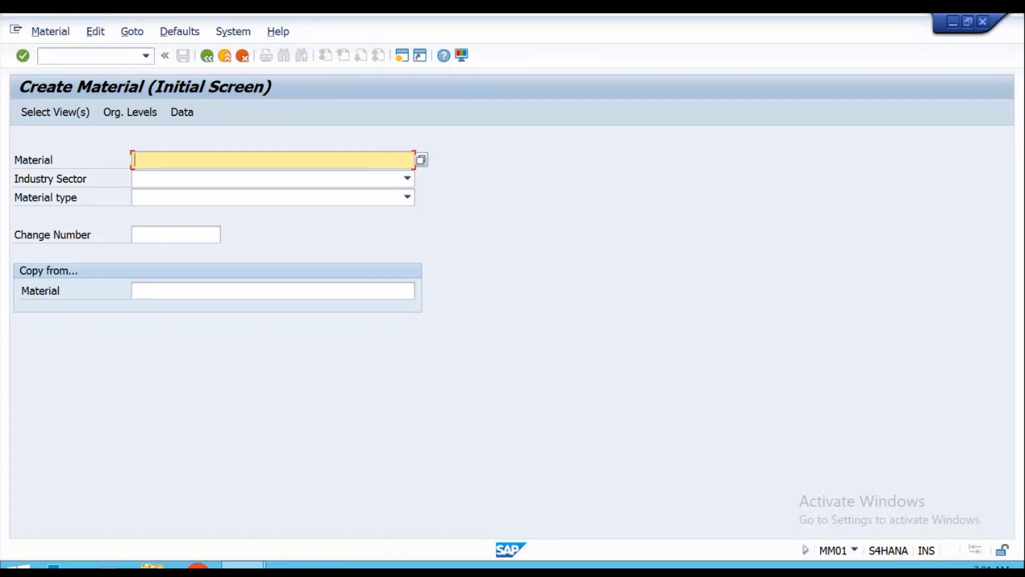
# - Set the industry sector to M Mechanical engineering and the material type to VROH, and bring up the view selection
pyautogui.press('Tab')
pyautogui.press('m')
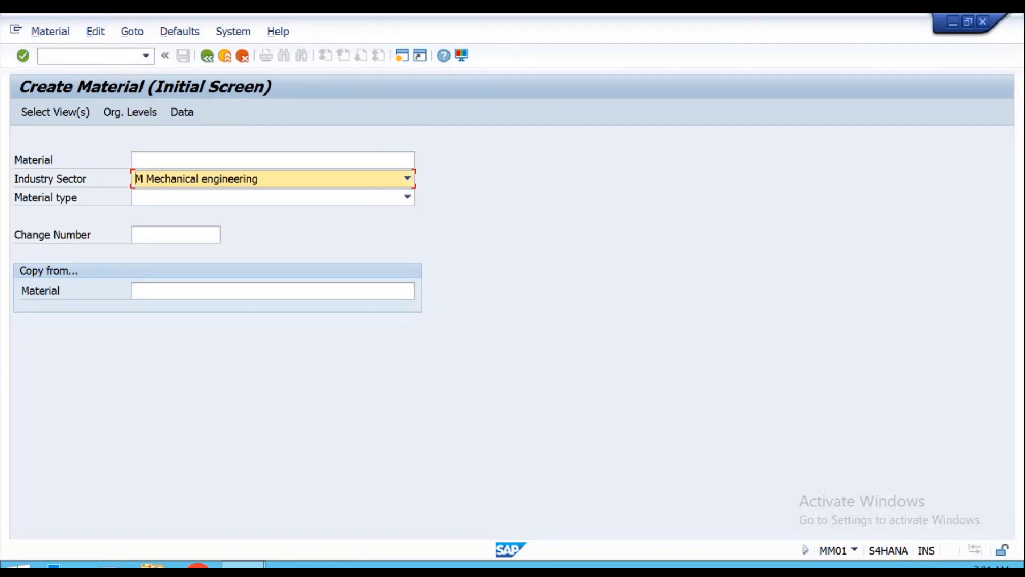
pyautogui.press('Tab')
pyautogui.write('VROH')
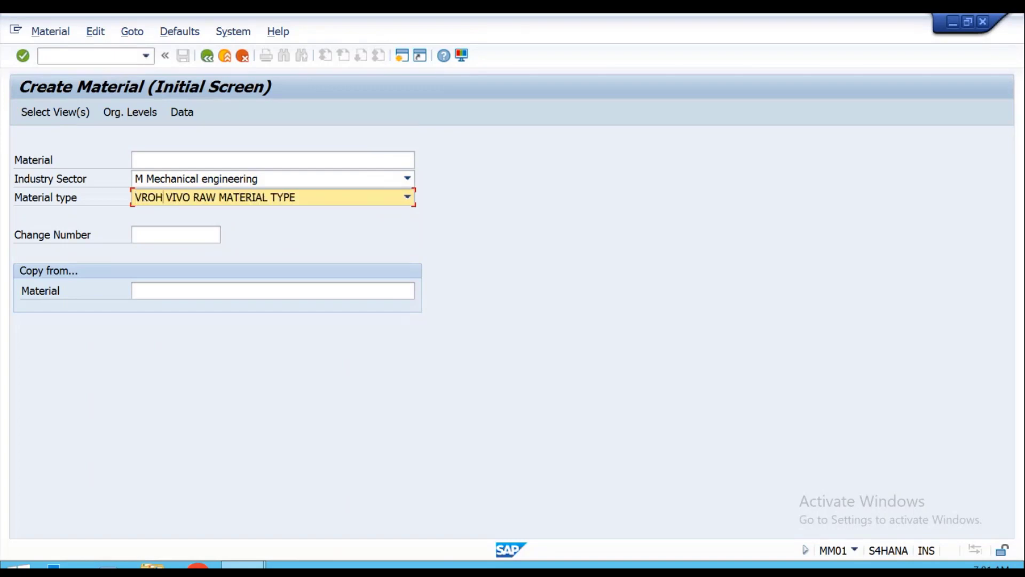
pyautogui.press('Return')
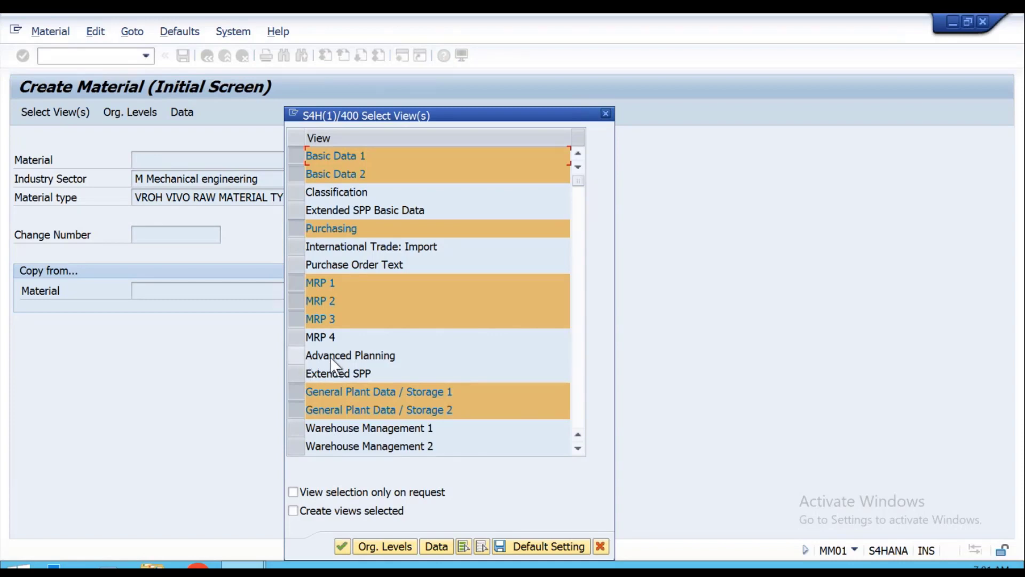
# - Look through the views offered for the VROH material type for a forecasting view, and close the view selection
pyautogui.scroll(-5, 330, 357)
pyautogui.scroll(5, 330, 368)
pyautogui.scroll(-1, 343, 387)
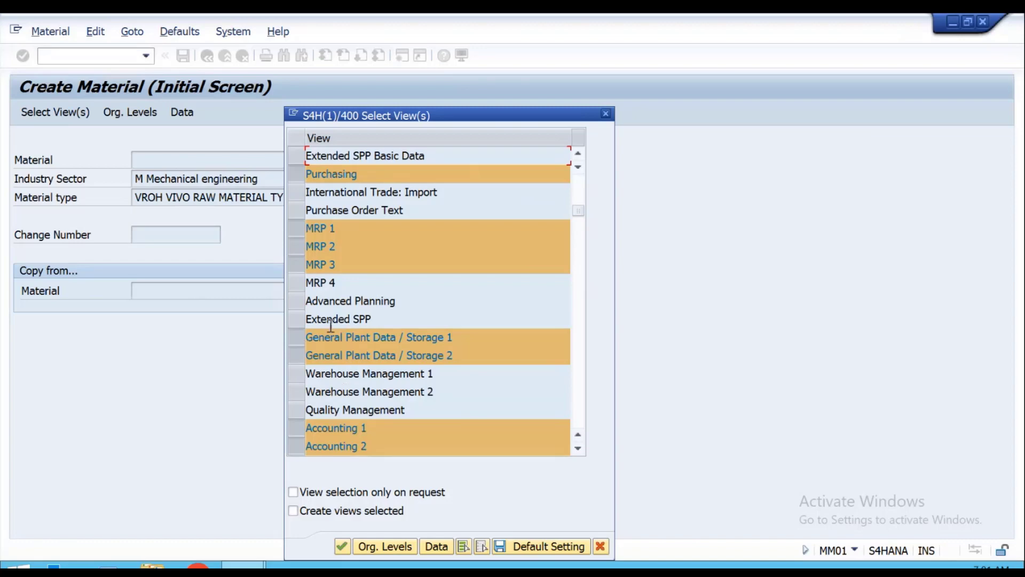
pyautogui.click(606, 113)
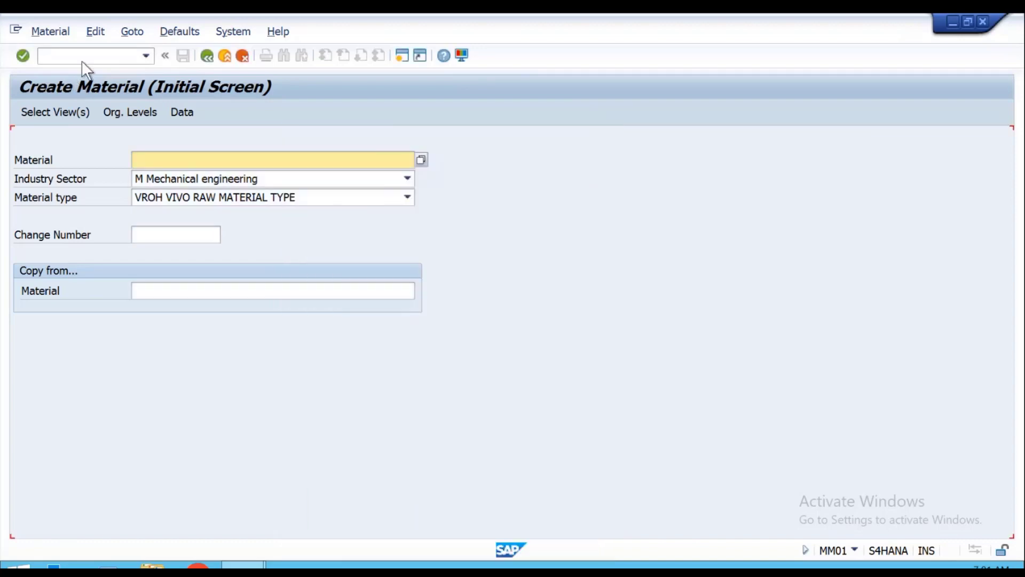
# - Switch to transaction /NOMS2, find material type VROH and open its details
pyautogui.click(84, 59)
pyautogui.write('/NOMS2')
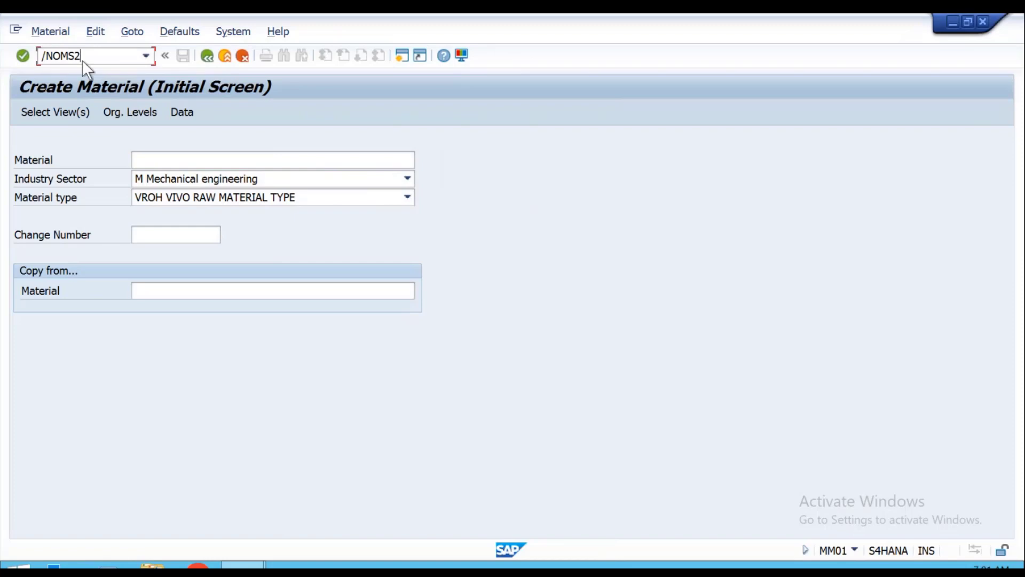
pyautogui.press('Return')
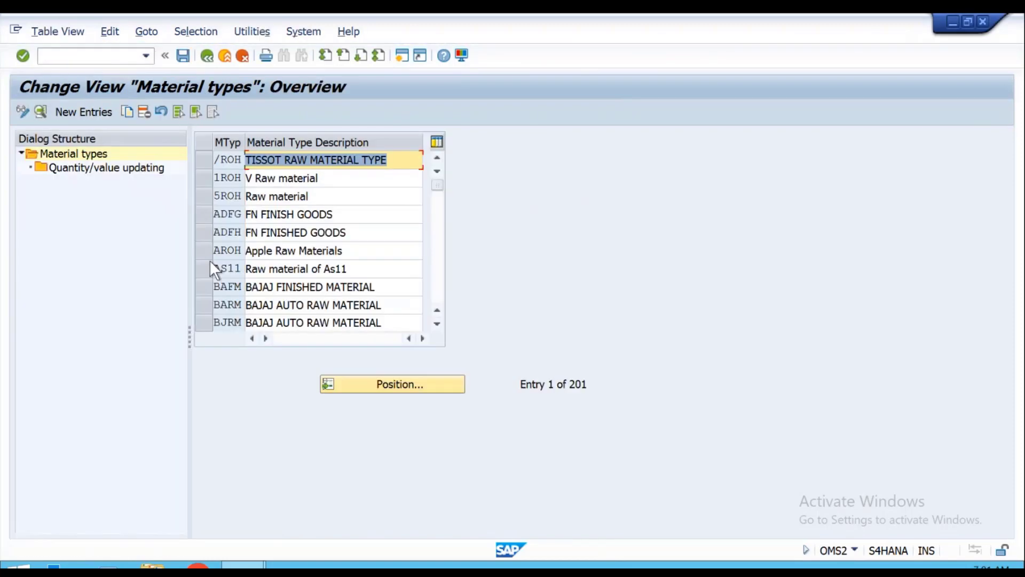
pyautogui.click(393, 387)
pyautogui.write('VROH')
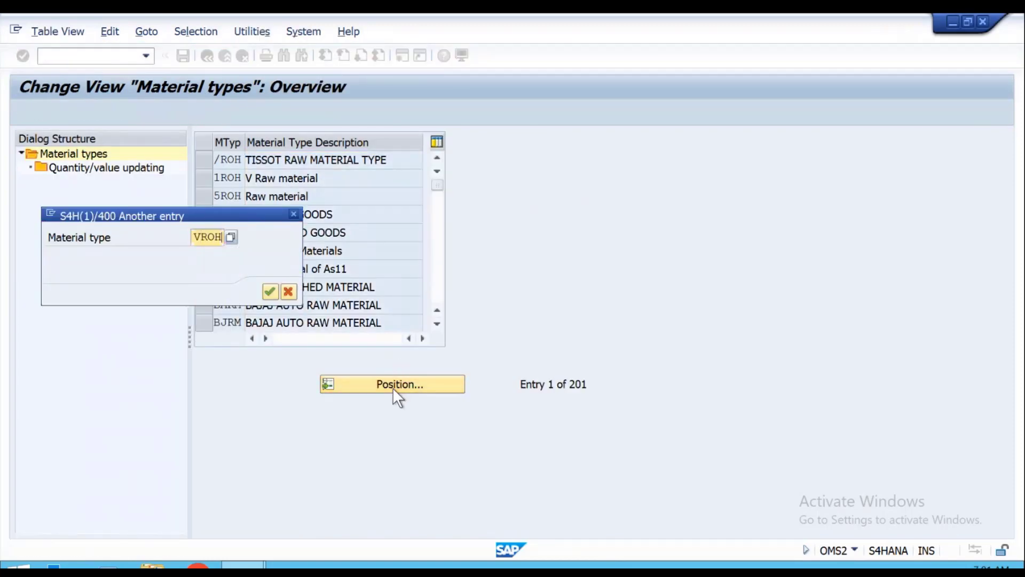
pyautogui.press('Return')
pyautogui.doubleClick(272, 160)
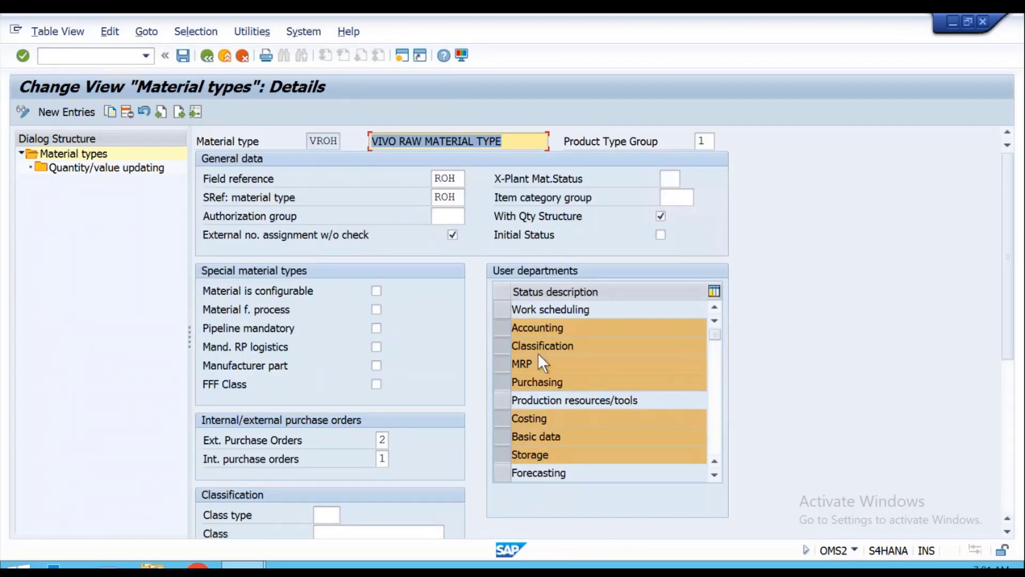
# - Add Forecasting to the user departments of material type VROH and save the change to the proposed customizing request
pyautogui.click(501, 473)
pyautogui.scroll(-3, 623, 397)
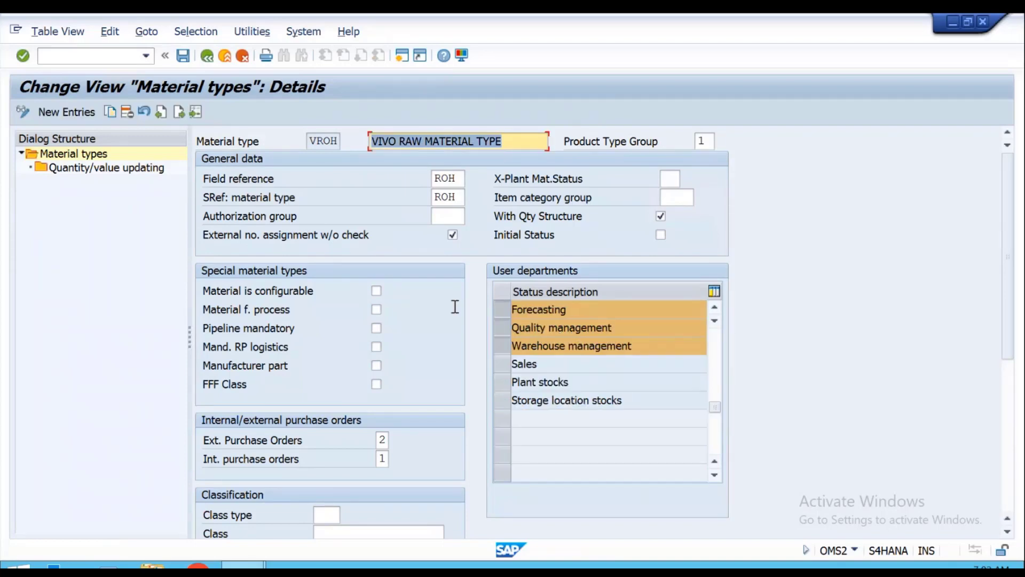
pyautogui.click(183, 56)
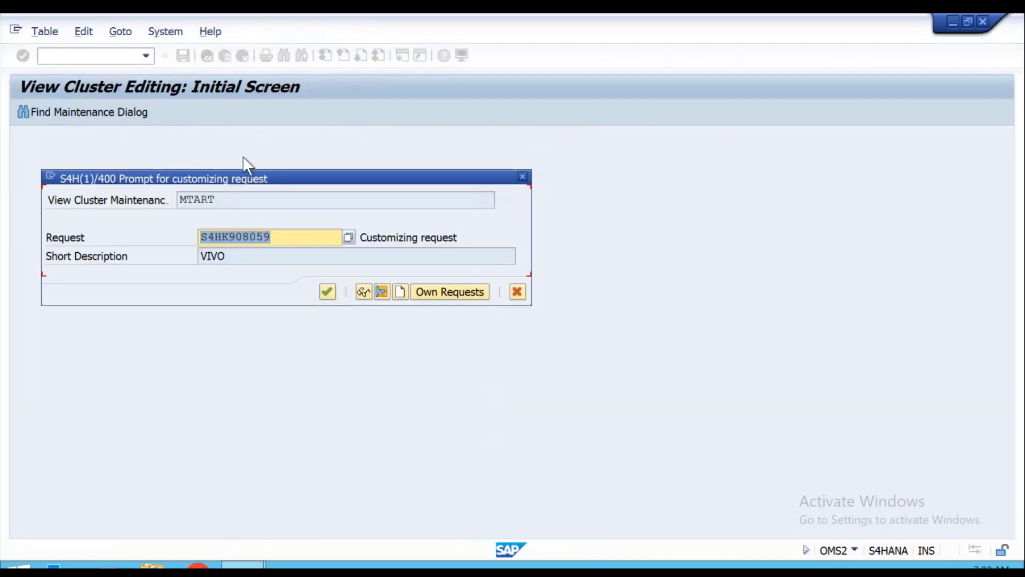
pyautogui.press('Return')
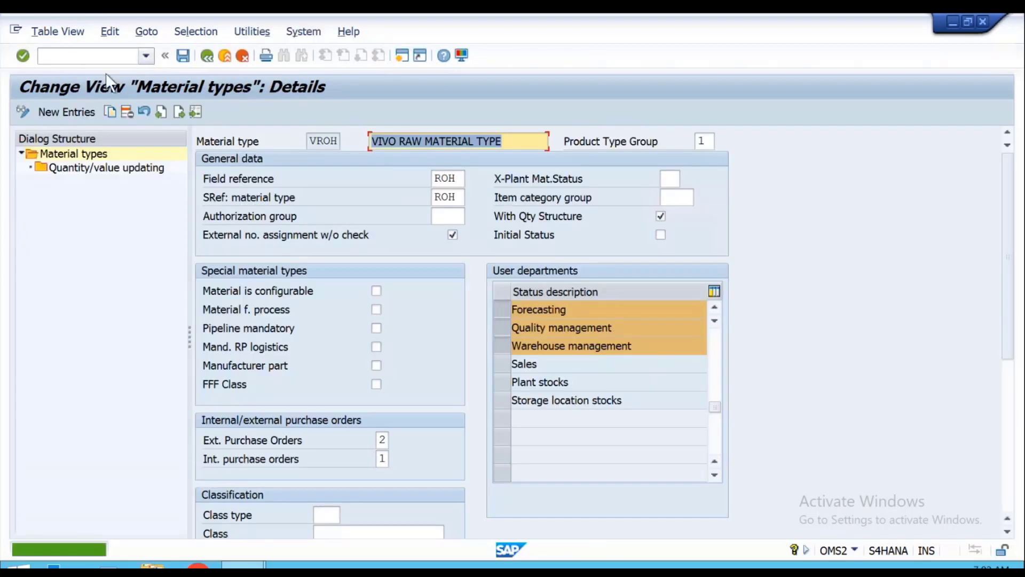
# - Return to material creation with /Nmm01 and add the Forecasting view to the views selected for the VROH material
pyautogui.click(97, 55)
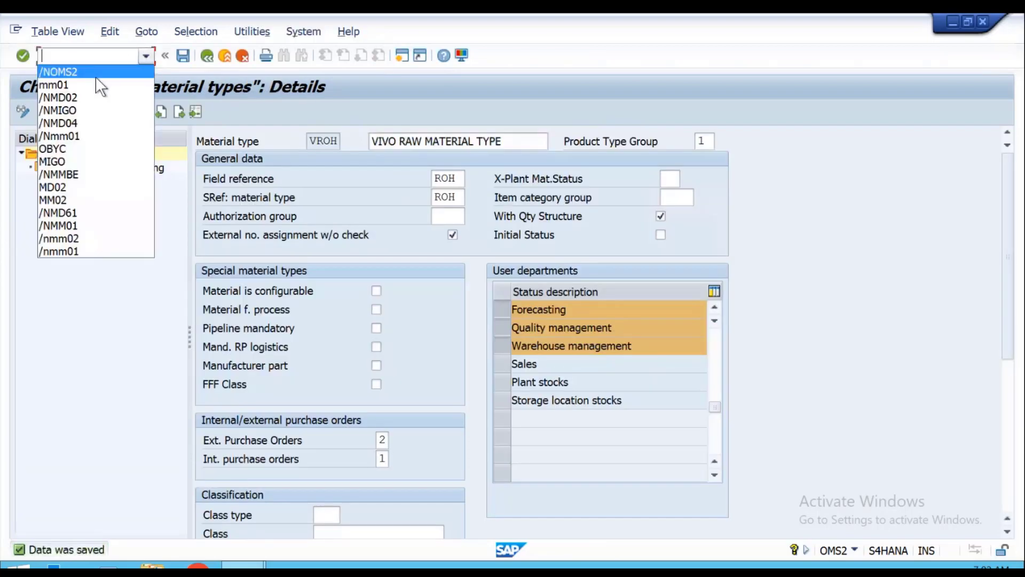
pyautogui.click(74, 135)
pyautogui.press('Return')
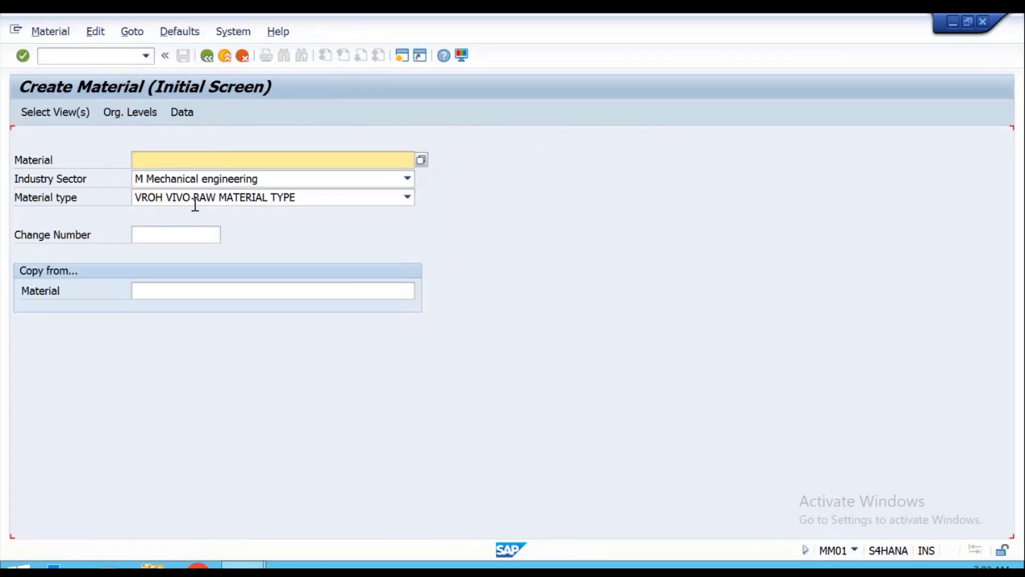
pyautogui.press('Return')
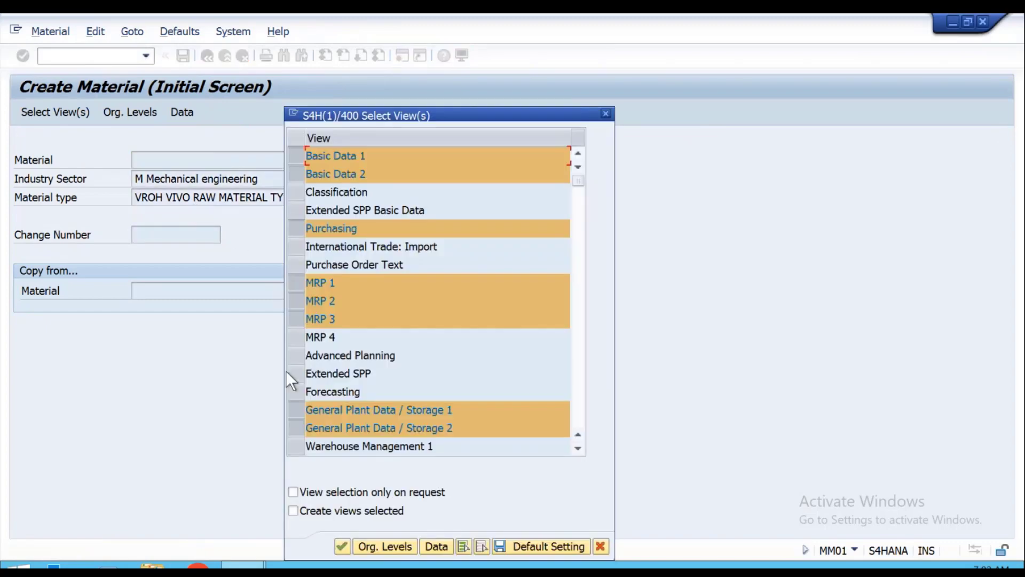
pyautogui.click(293, 393)
pyautogui.press('Return')
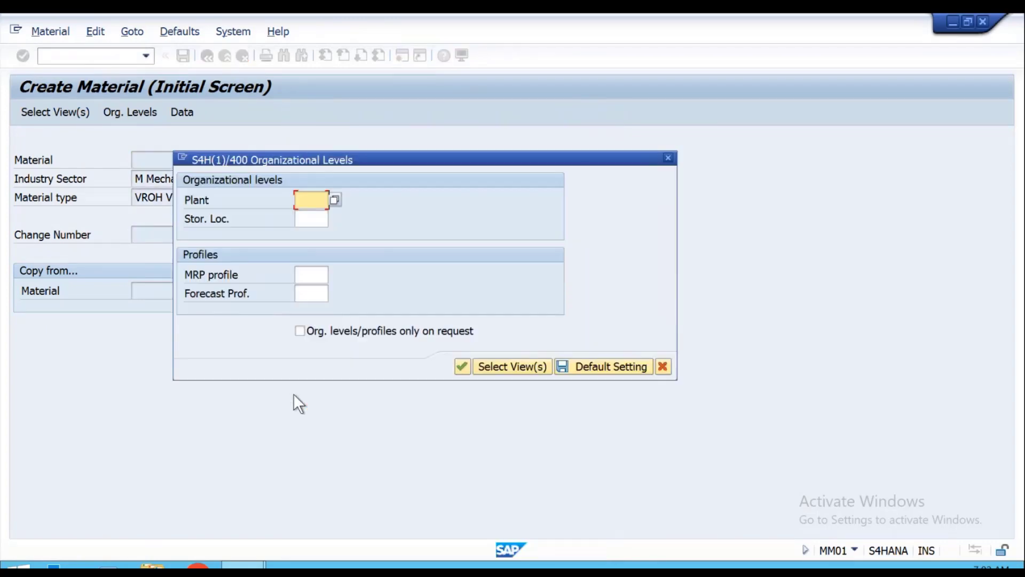
# - Set the organizational levels to plant VPL1 and storage location VSL1 and confirm them
pyautogui.press('BackSpace')
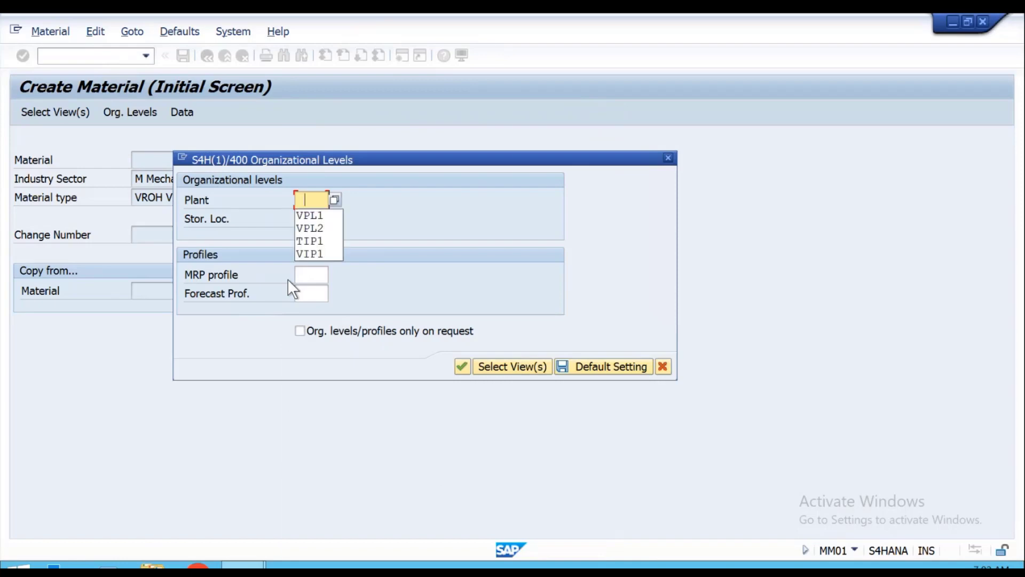
pyautogui.press('Down')
pyautogui.press('Return')
pyautogui.press('Tab')
pyautogui.press('BackSpace')
pyautogui.press('Down')
pyautogui.press('Return')
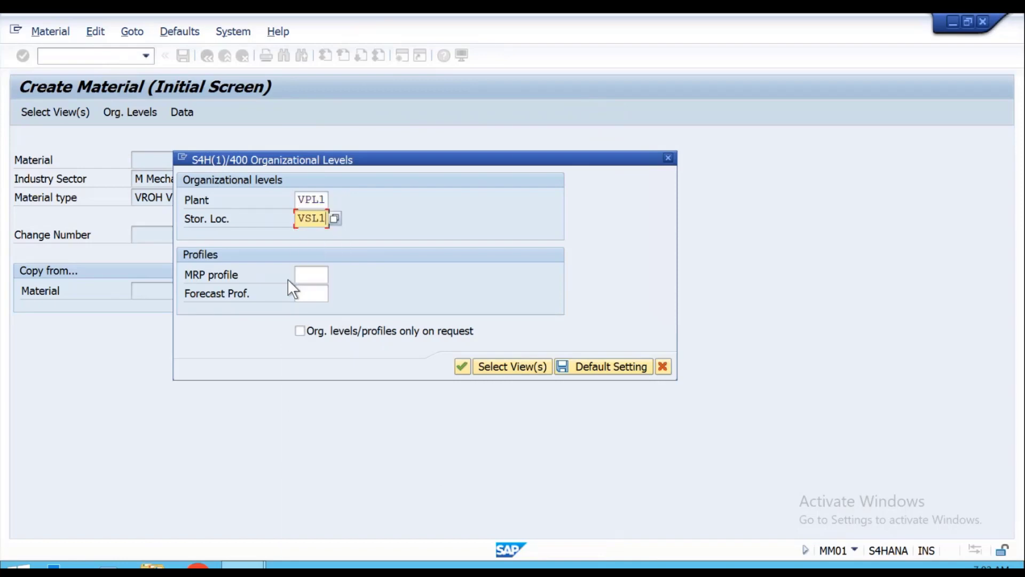
pyautogui.press('Return')
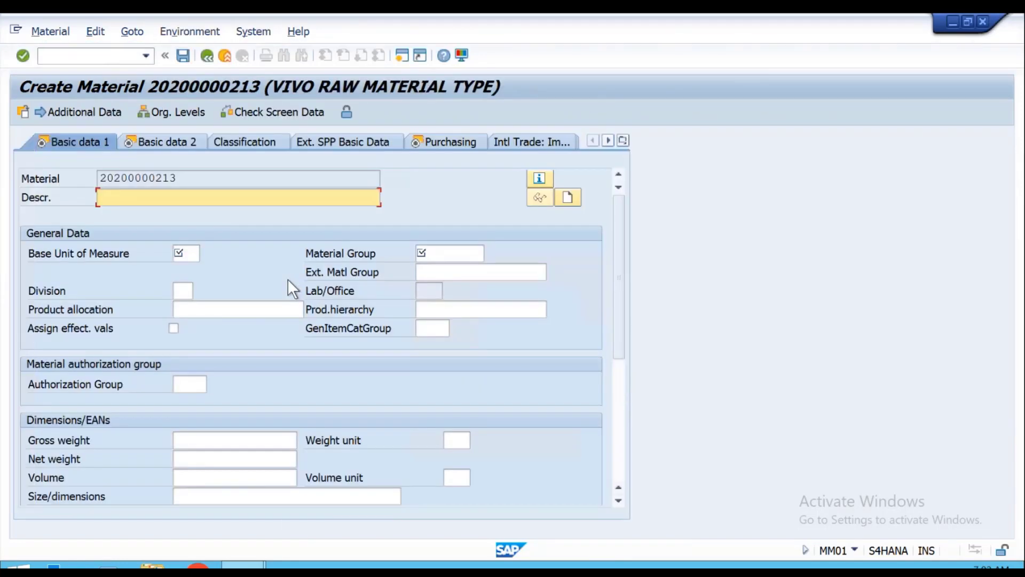
# - Enter VIVO AUTO REORDER MRP as the material description
pyautogui.write('V')
pyautogui.press('BackSpace')
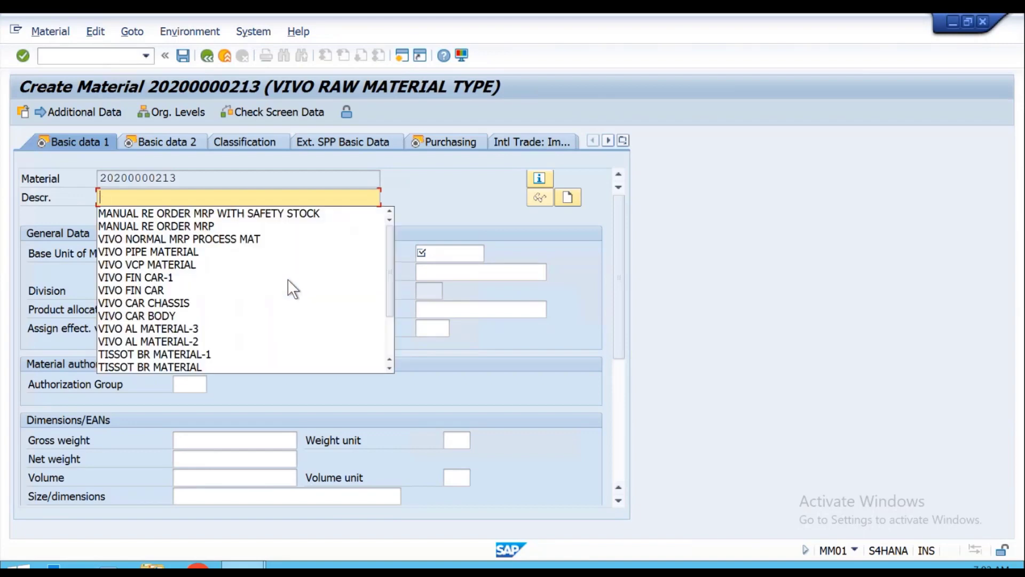
pyautogui.write('VIVO ')
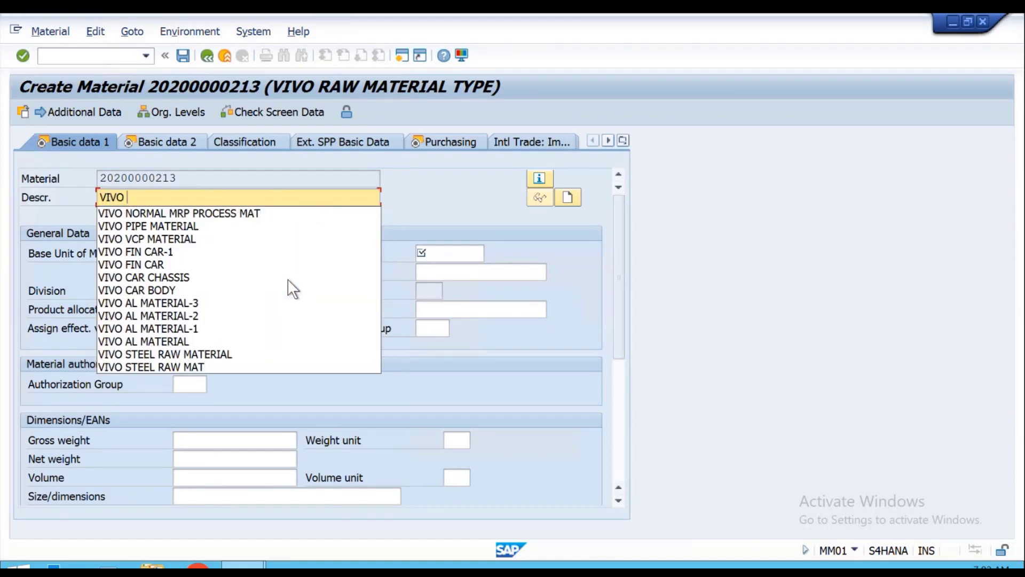
pyautogui.write('AUTO ')
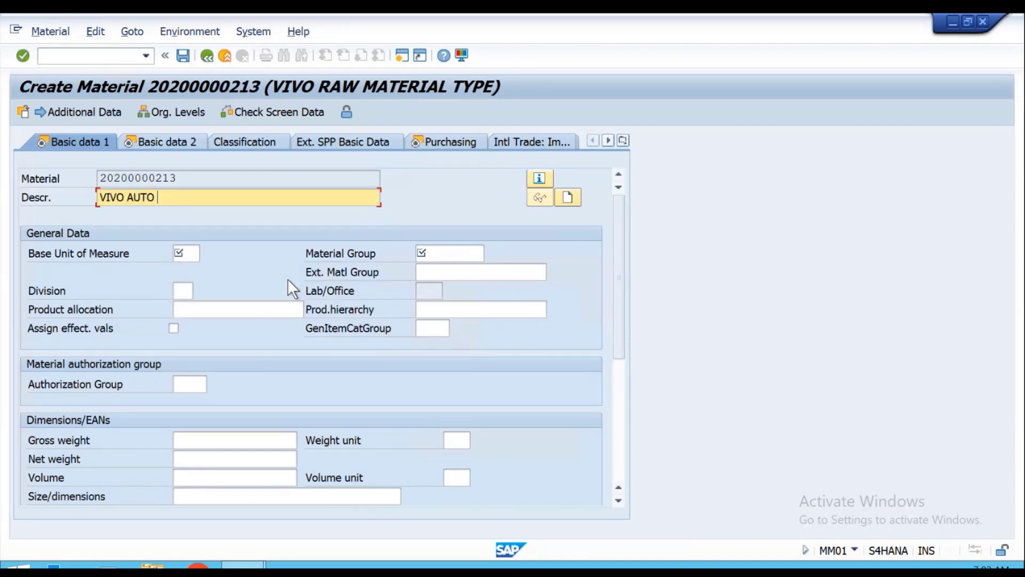
pyautogui.write('REORDER MRP')
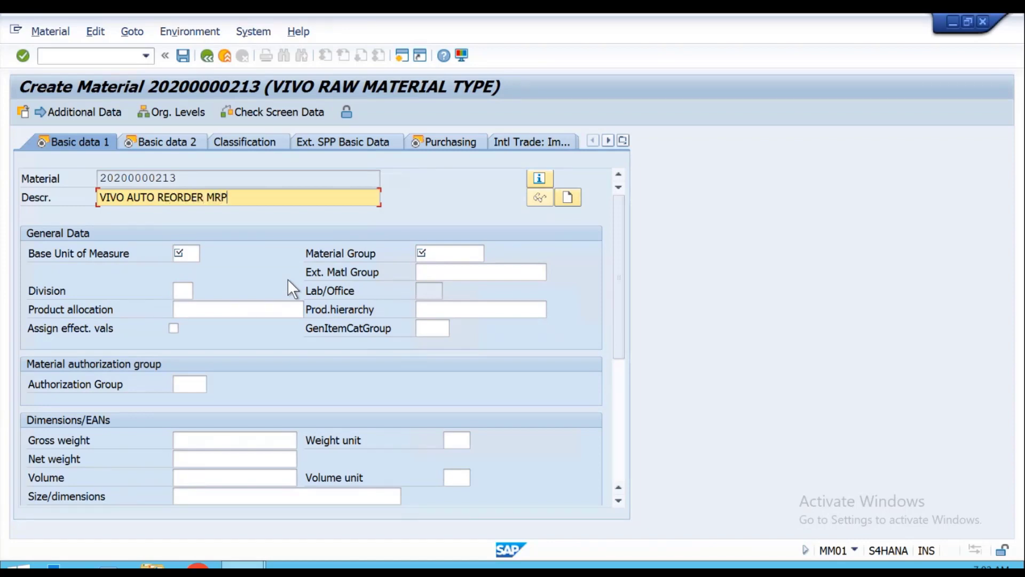
pyautogui.press('Return')
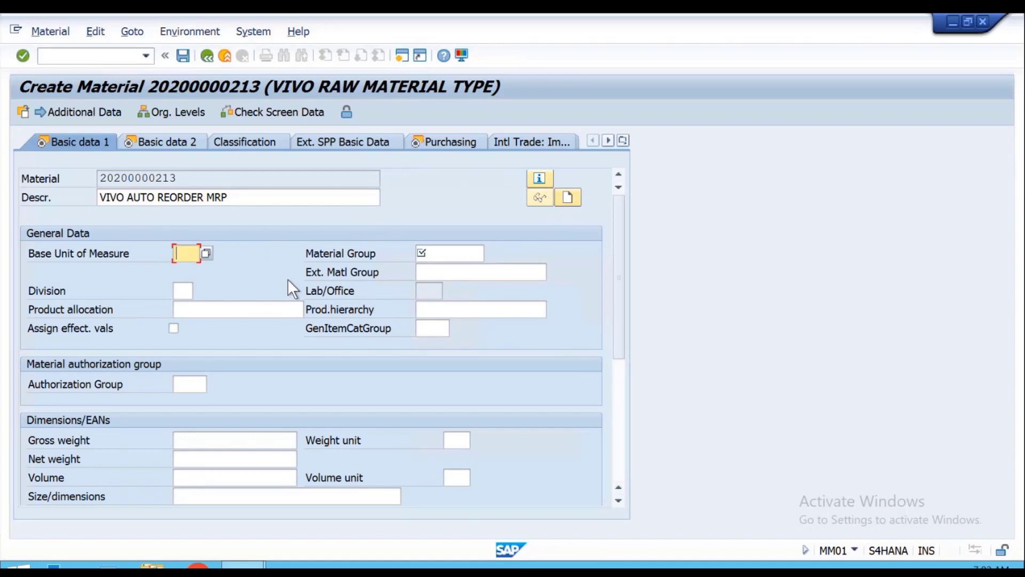
# - Set the base unit of measure to KG and the material group to VIMG, and confirm the first basic data view
pyautogui.press('Down')
pyautogui.press('Down')
pyautogui.press('Return')
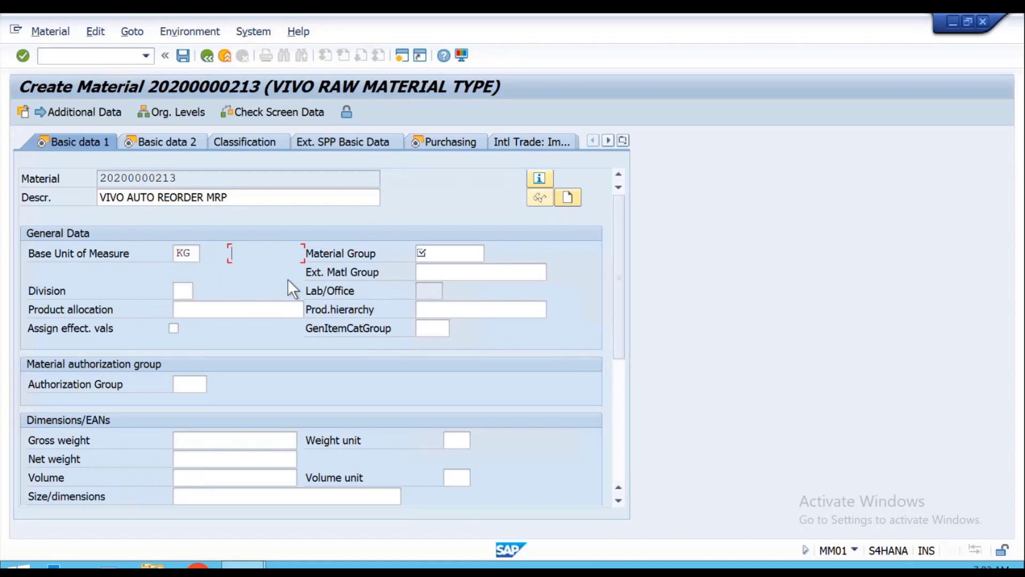
pyautogui.press('Tab')
pyautogui.press('Down')
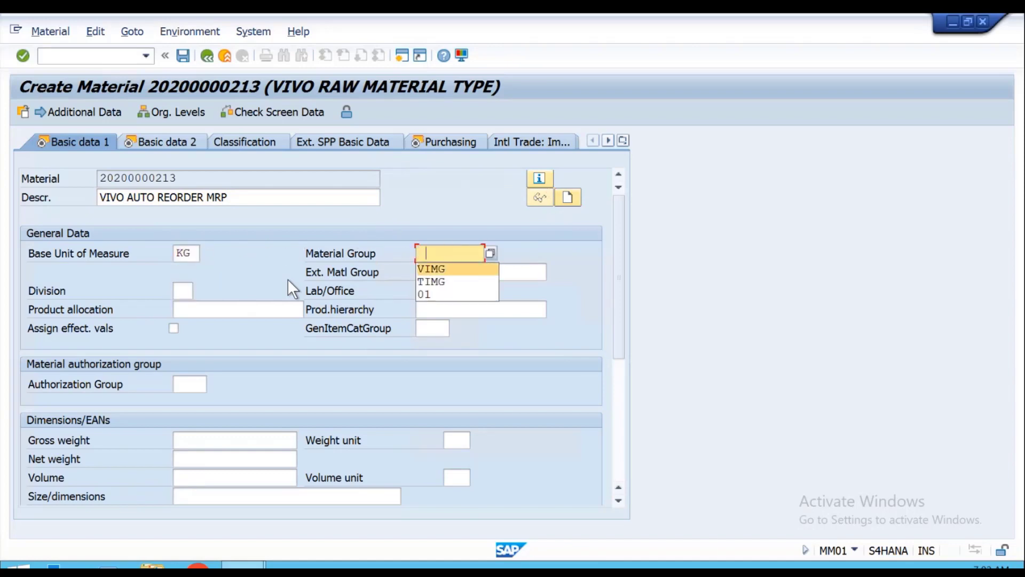
pyautogui.press('Return')
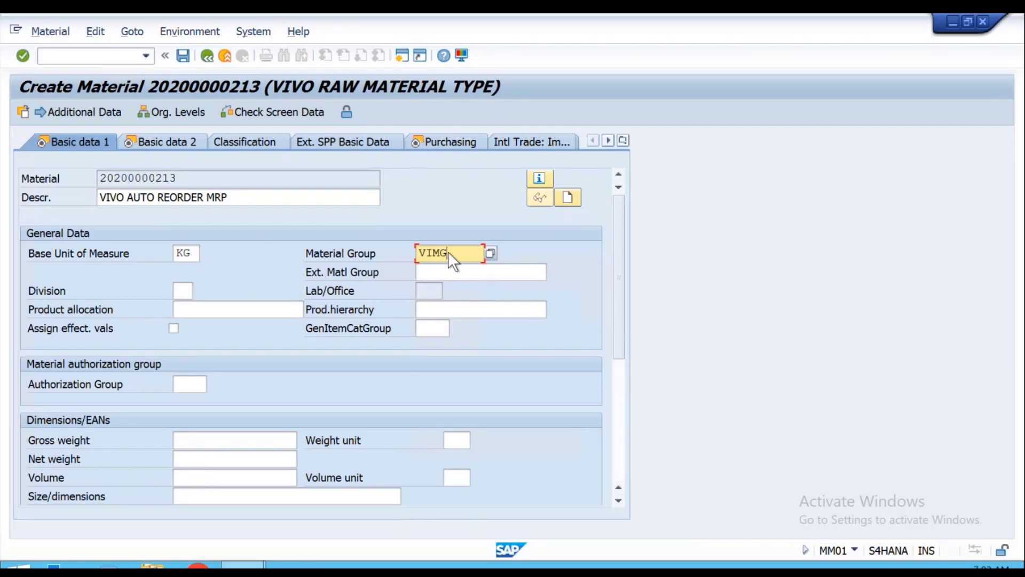
pyautogui.moveTo(216, 14)
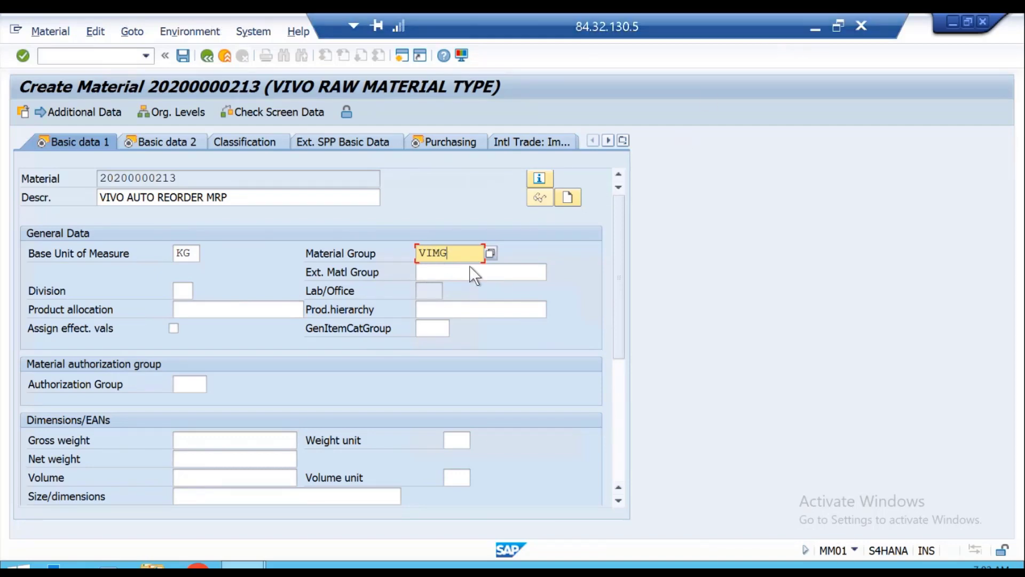
pyautogui.press('Return')
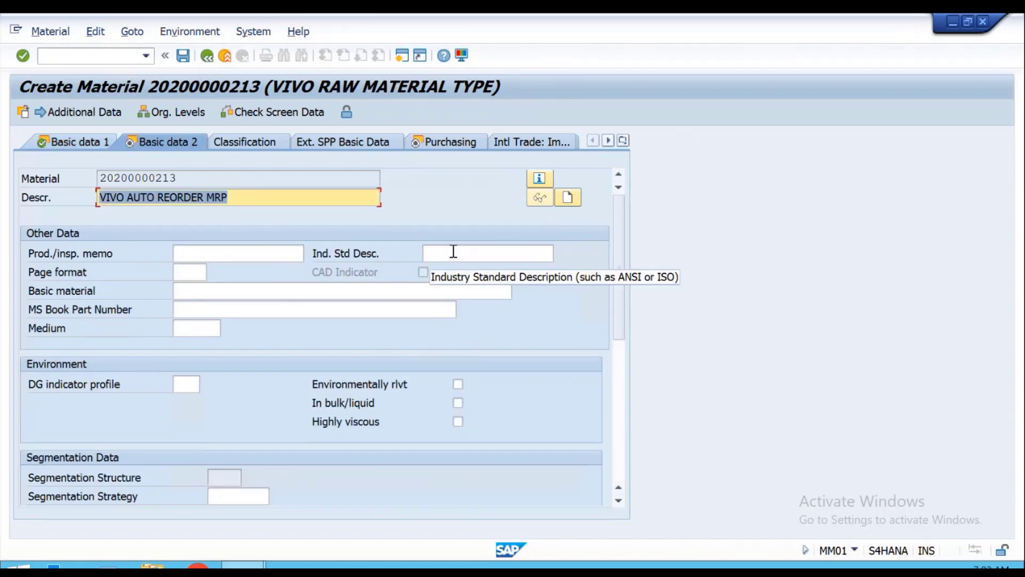
# - Continue past the Basic data 2 and Purchasing views to MRP 1 and display the possible MRP types
pyautogui.press('Return')
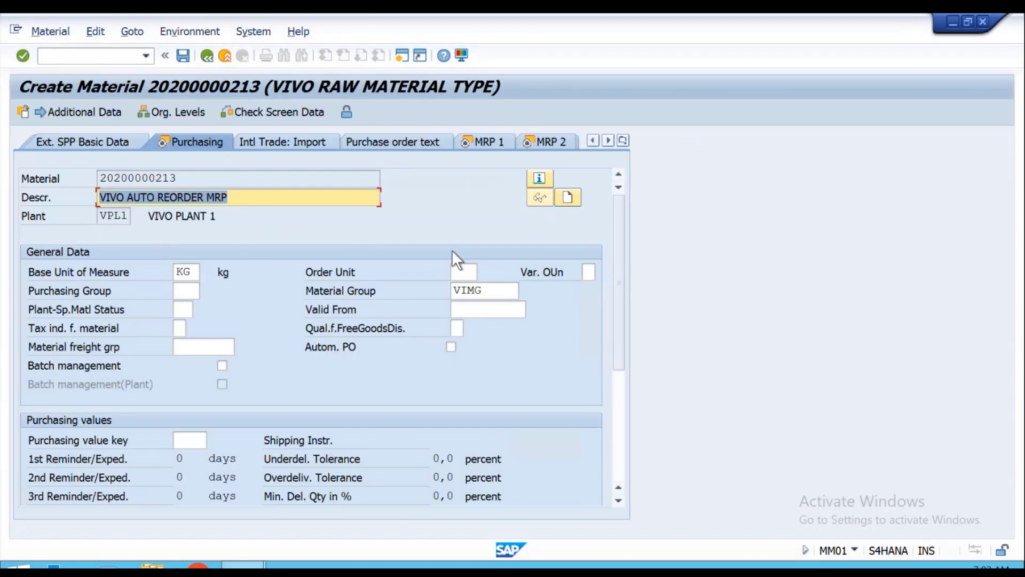
pyautogui.press('Return')
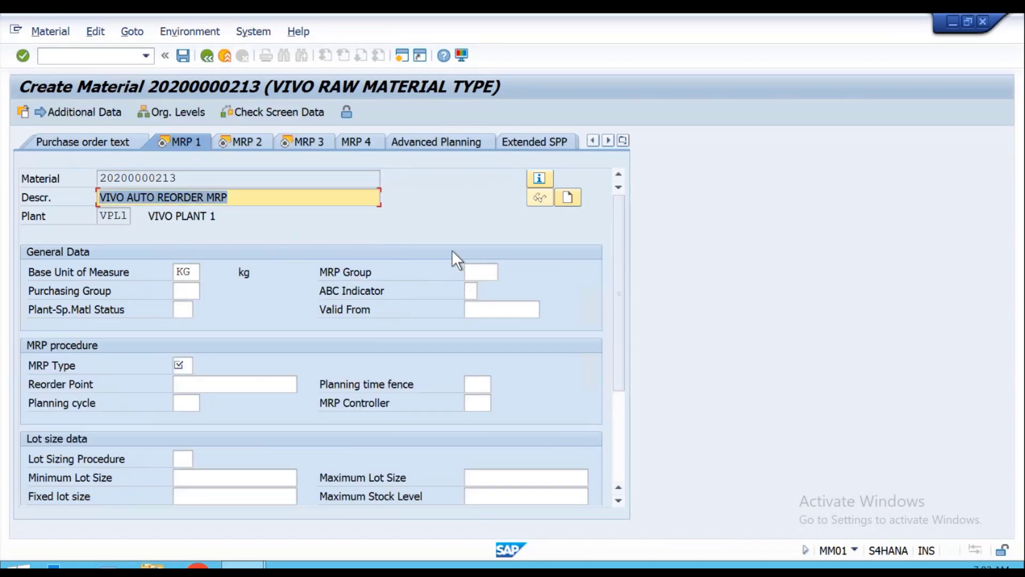
pyautogui.click(186, 365)
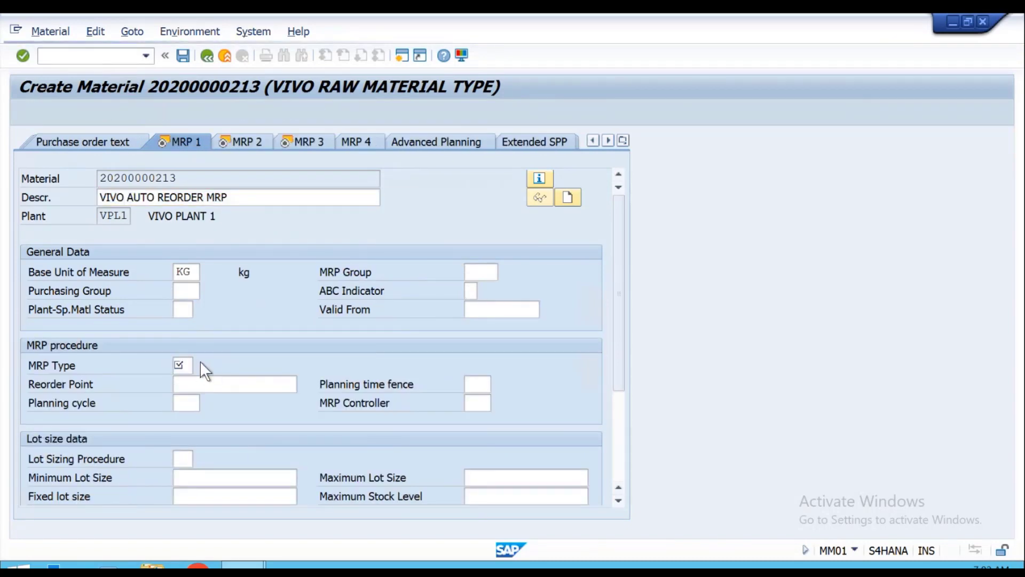
pyautogui.press('F4')
pyautogui.click(827, 27)
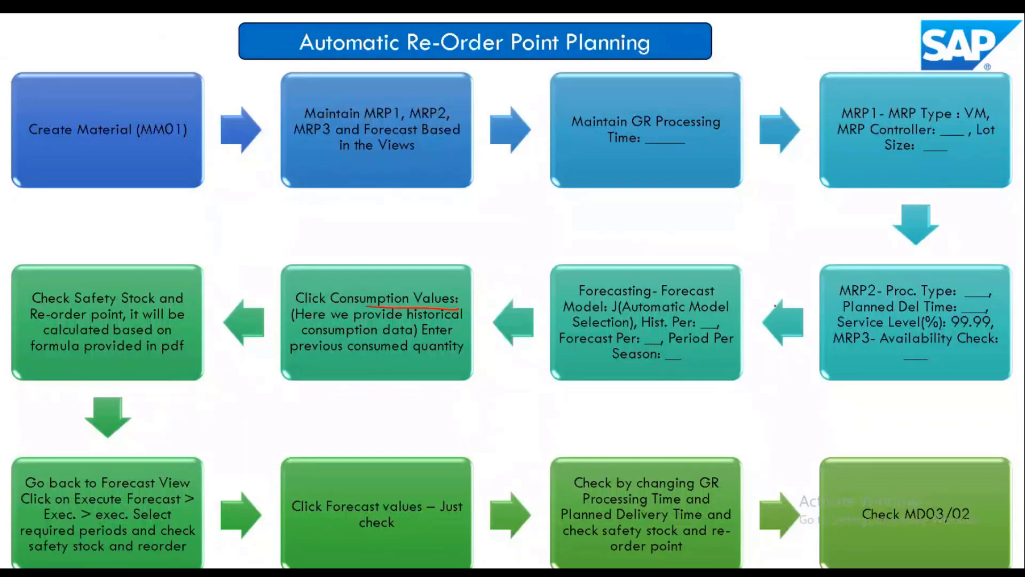
pyautogui.moveTo(984, 97)
pyautogui.mouseDown()
pyautogui.moveTo(972, 96)
pyautogui.moveTo(996, 107)
pyautogui.moveTo(968, 99)
pyautogui.mouseUp()
pyautogui.moveTo(671, 105)
pyautogui.mouseDown()
pyautogui.moveTo(629, 114)
pyautogui.moveTo(723, 117)
pyautogui.moveTo(593, 127)
pyautogui.mouseUp()
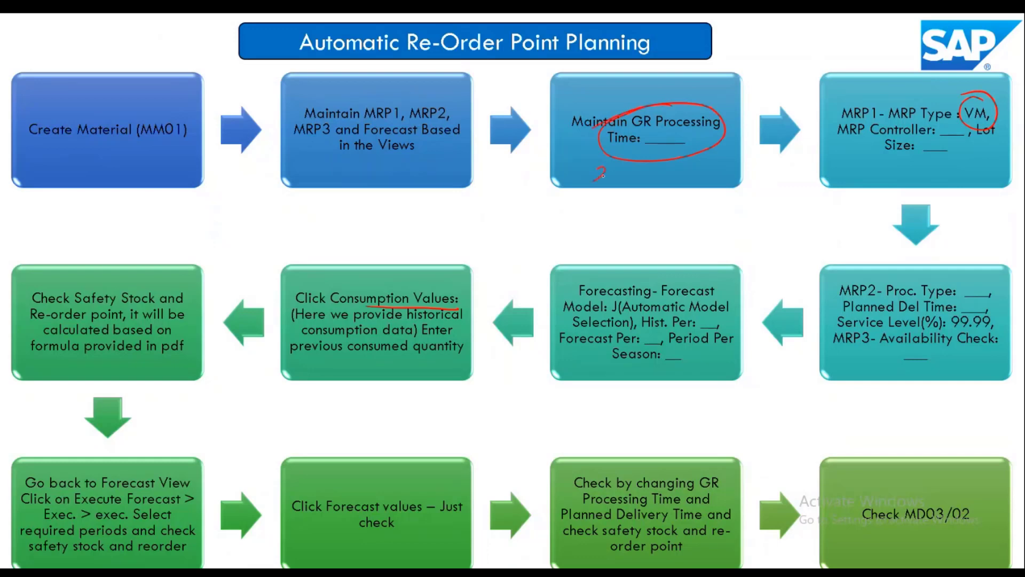
pyautogui.moveTo(604, 175)
pyautogui.mouseDown()
pyautogui.moveTo(590, 188)
pyautogui.moveTo(627, 160)
pyautogui.mouseUp()
pyautogui.hotkey('alt', 'Tab')
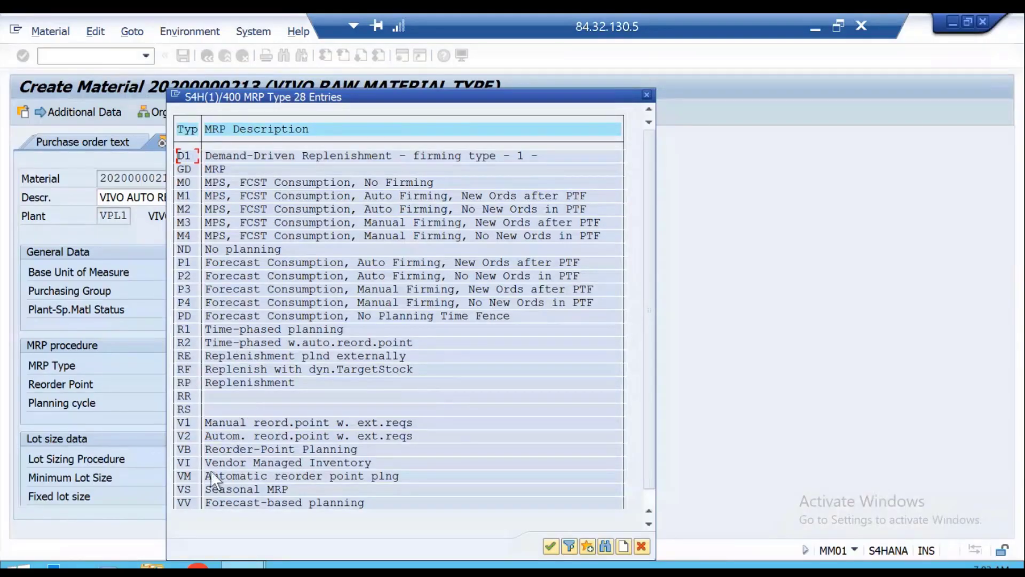
# - Set the MRP type to VM (Automatic reorder point plng) and the MRP controller to 001, leaving the reorder point empty
pyautogui.doubleClick(233, 477)
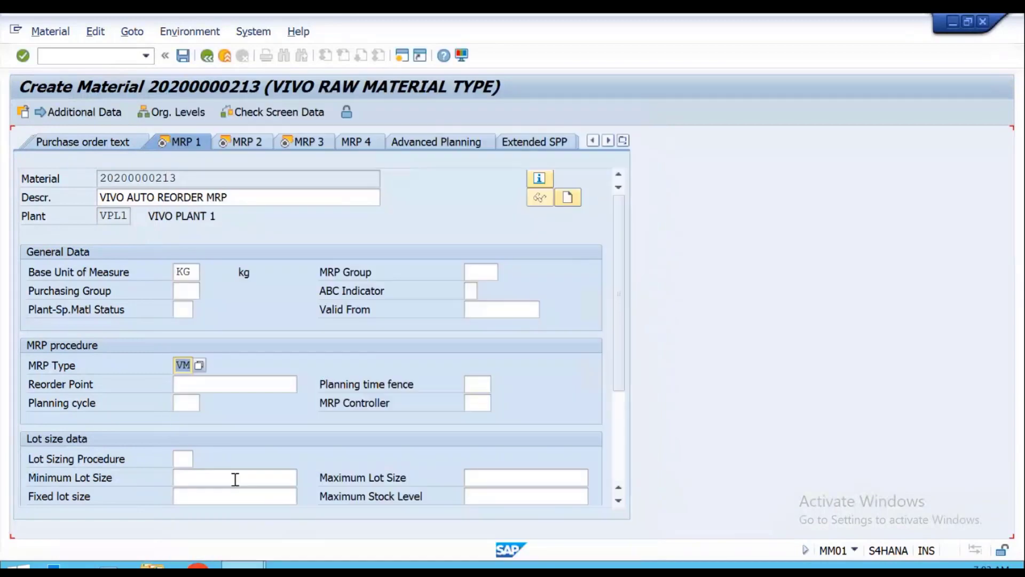
pyautogui.click(622, 141)
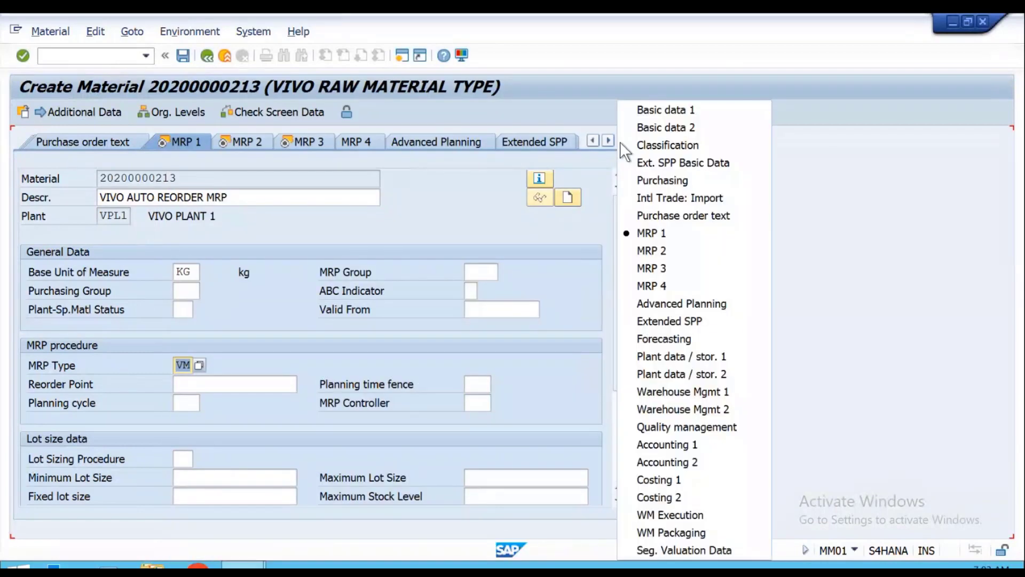
pyautogui.click(661, 129)
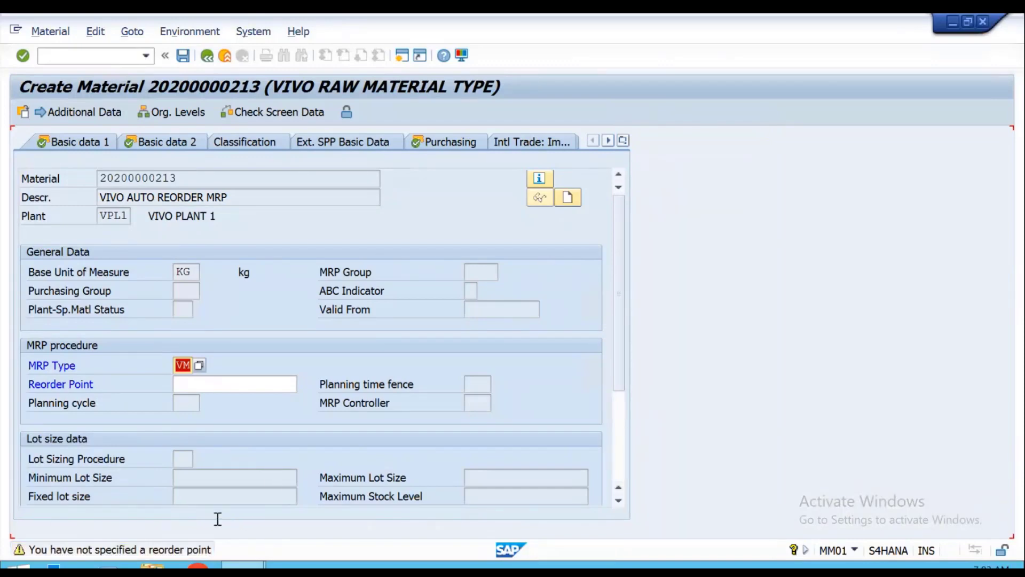
pyautogui.click(230, 383)
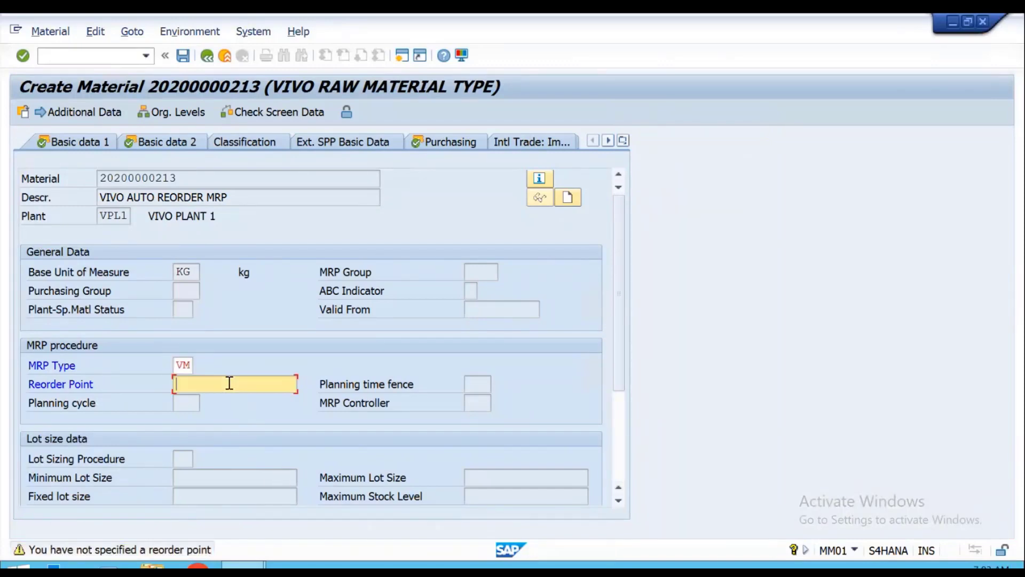
pyautogui.press('Return')
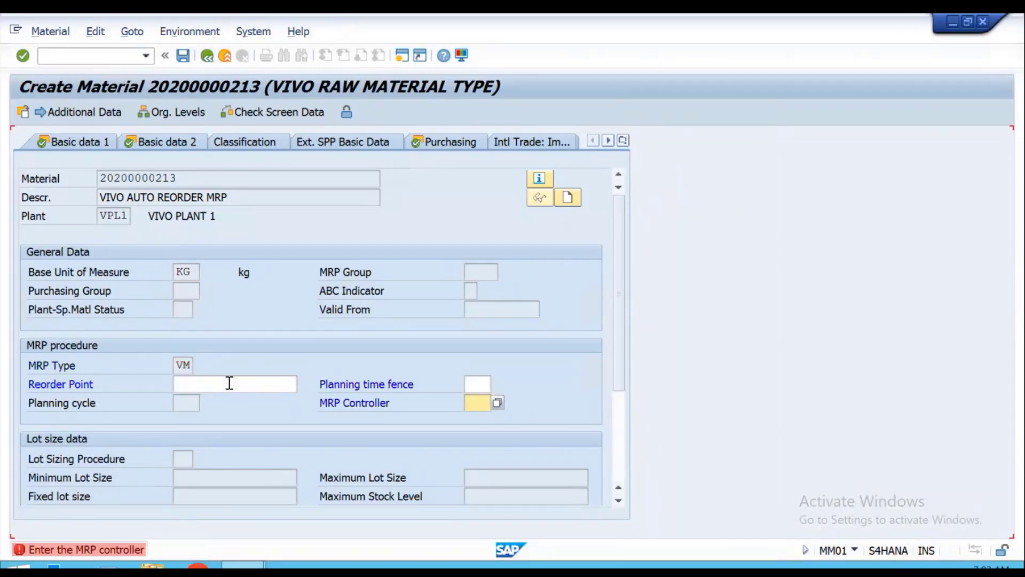
pyautogui.write('001')
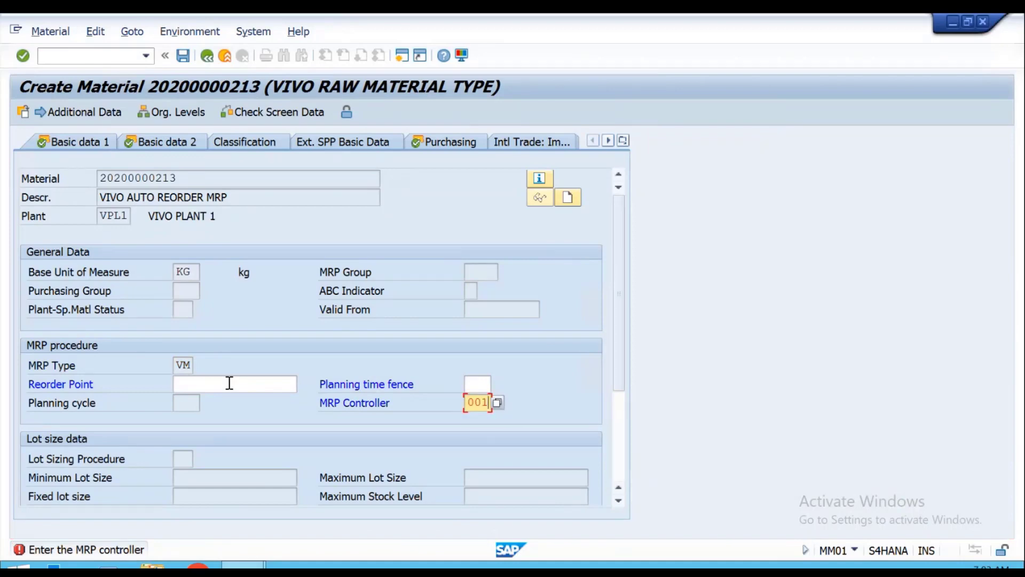
pyautogui.press('Return')
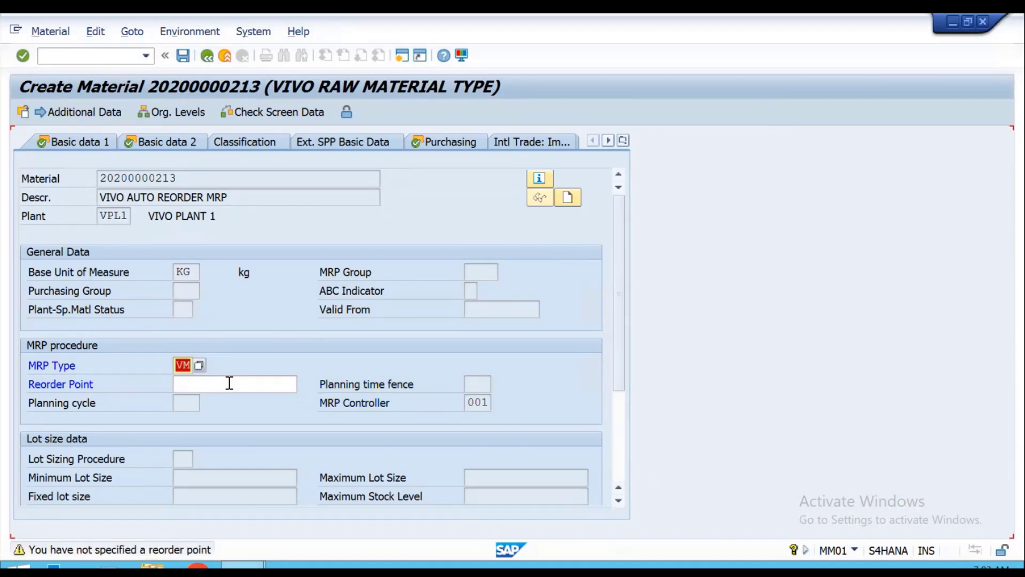
# - Accept the empty reorder point and set the lot sizing procedure to EX
pyautogui.press('Return')
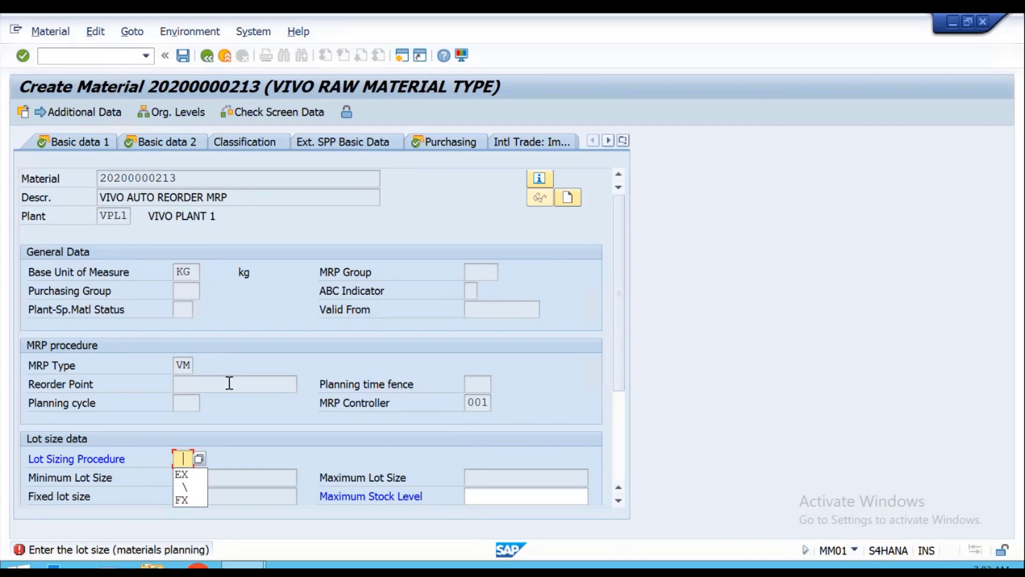
pyautogui.press('Down')
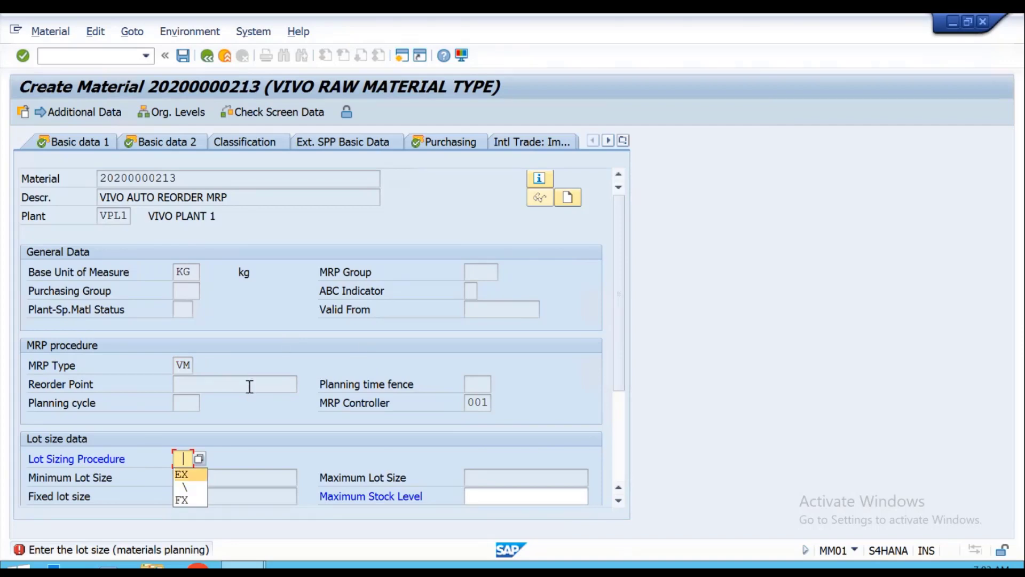
pyautogui.press('Return')
pyautogui.press('Return')
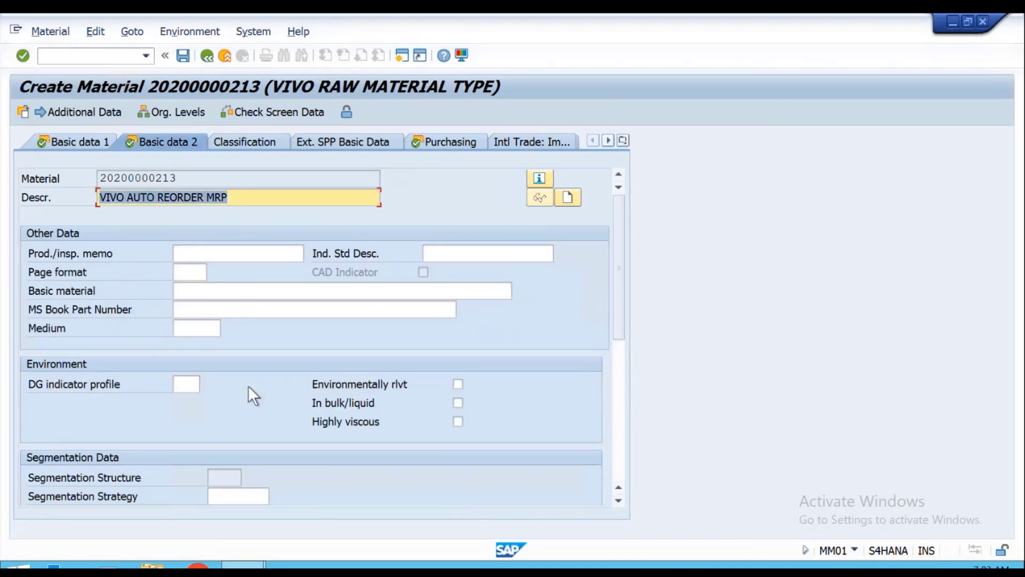
# - Skip the class type selection for Classification and continue to the Purchasing view
pyautogui.click(624, 140)
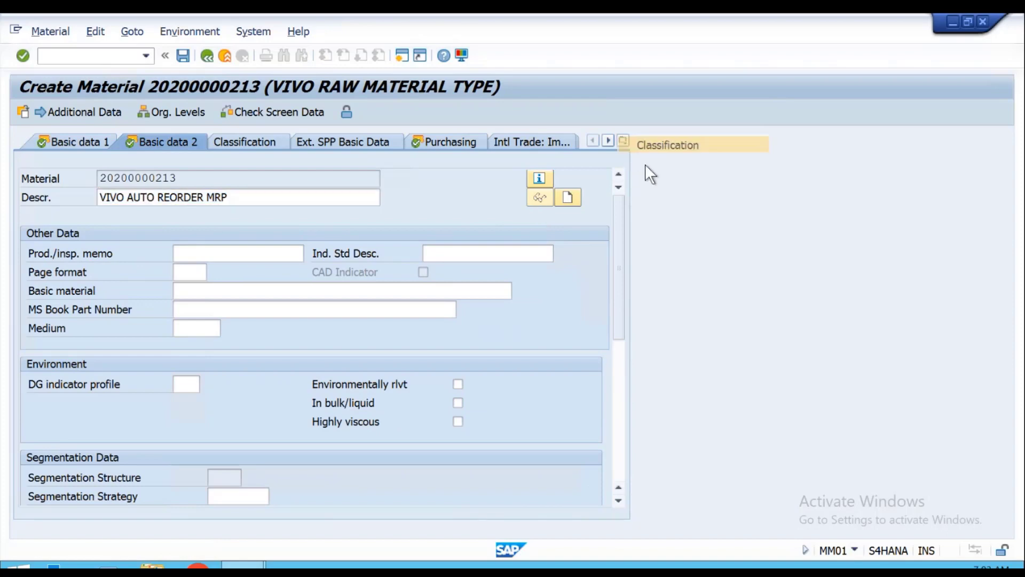
pyautogui.click(689, 143)
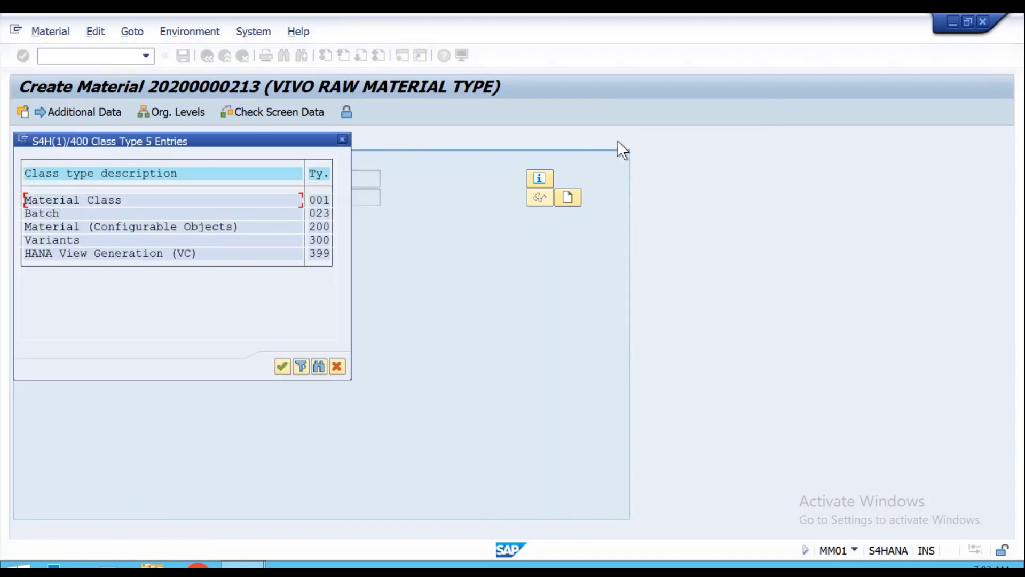
pyautogui.click(342, 139)
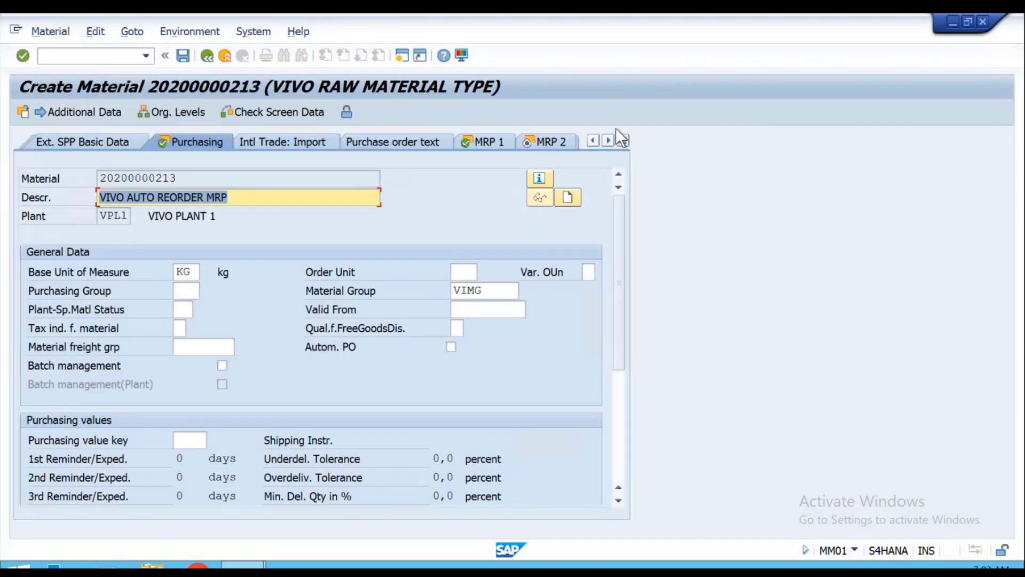
pyautogui.click(623, 141)
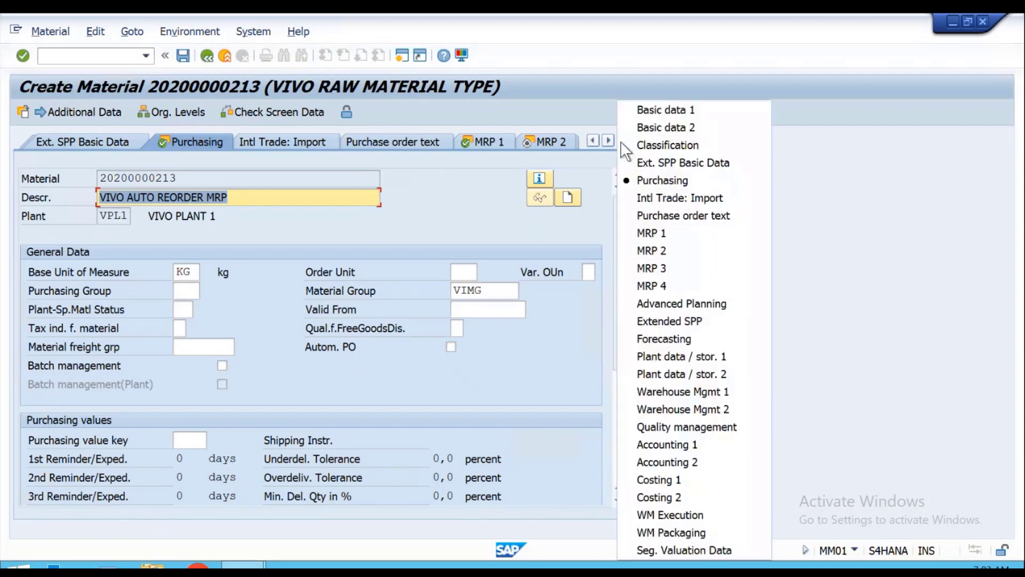
pyautogui.click(667, 128)
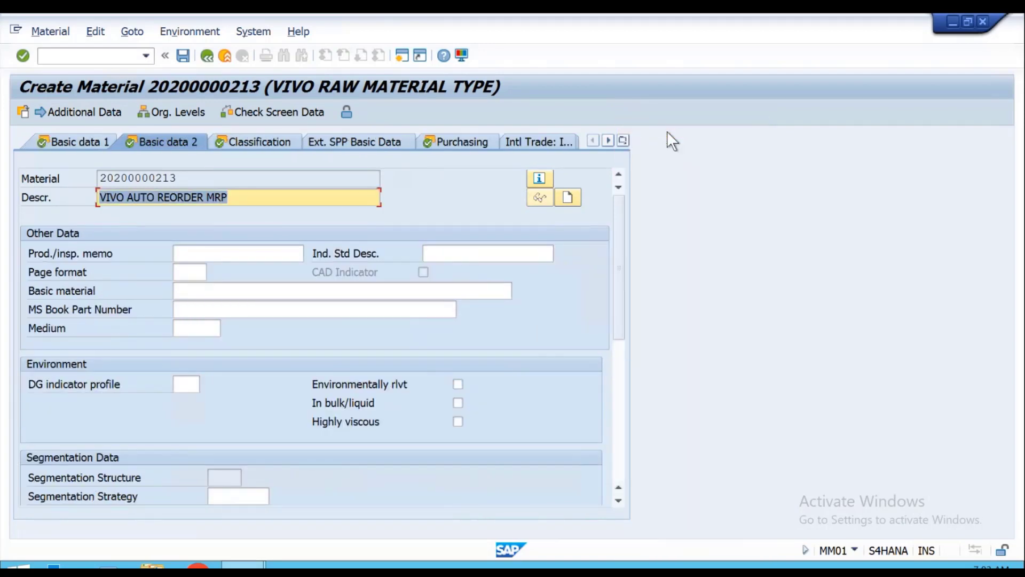
pyautogui.press('Return')
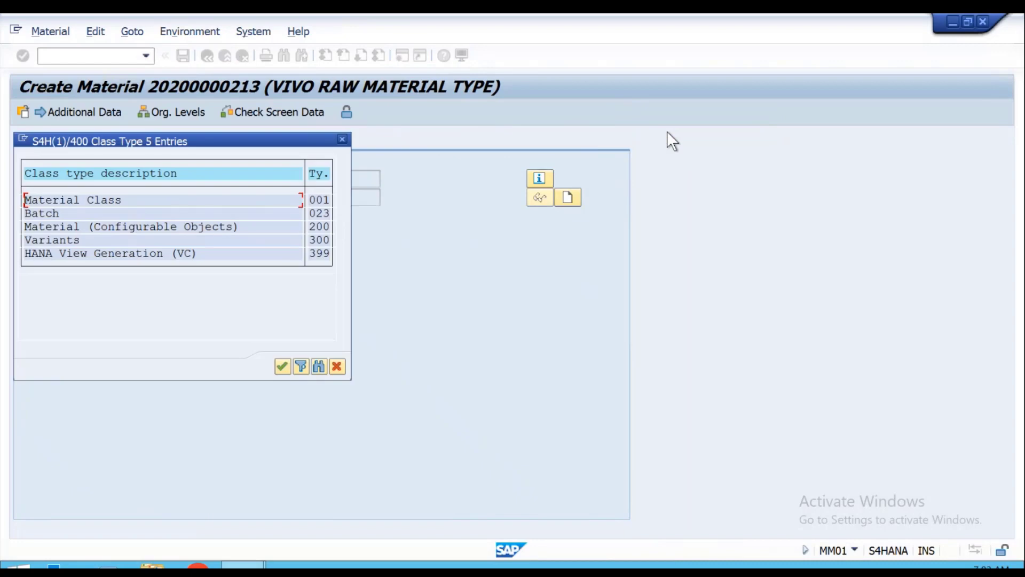
pyautogui.click(342, 139)
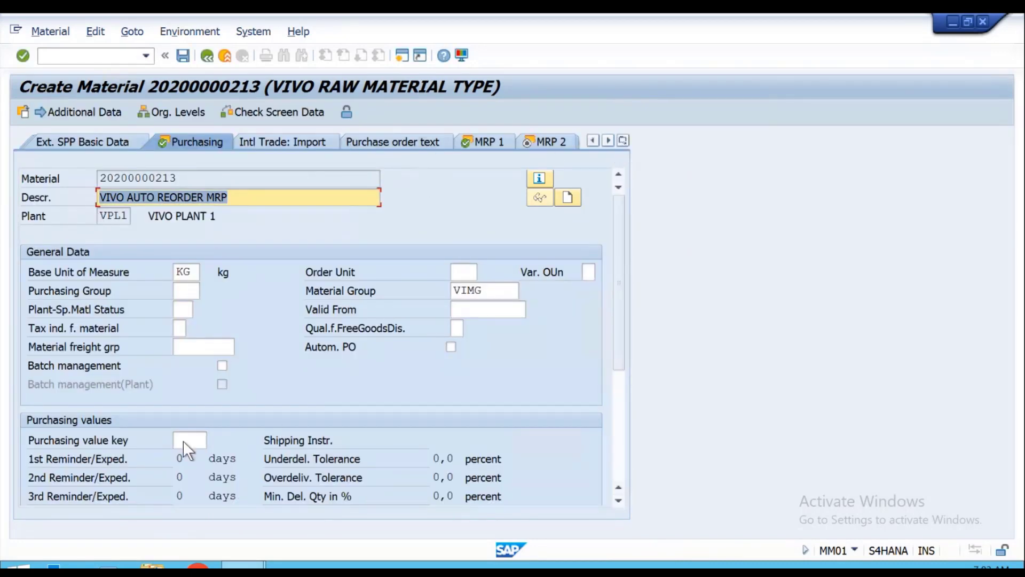
# - Set the GR processing time to 3 days in the Purchasing view and confirm it
pyautogui.scroll(-5, 183, 441)
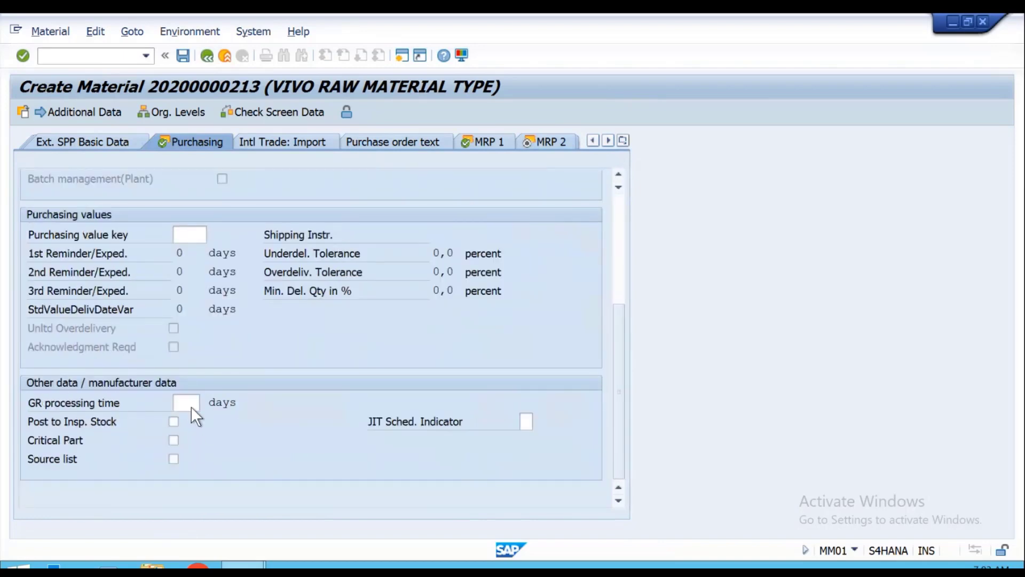
pyautogui.click(190, 404)
pyautogui.write('3')
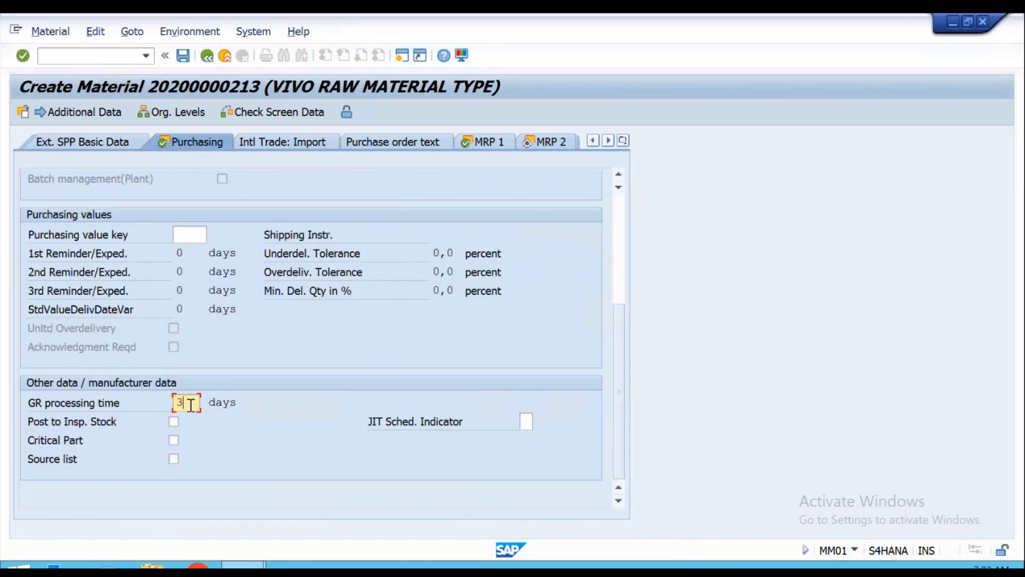
pyautogui.press('Return')
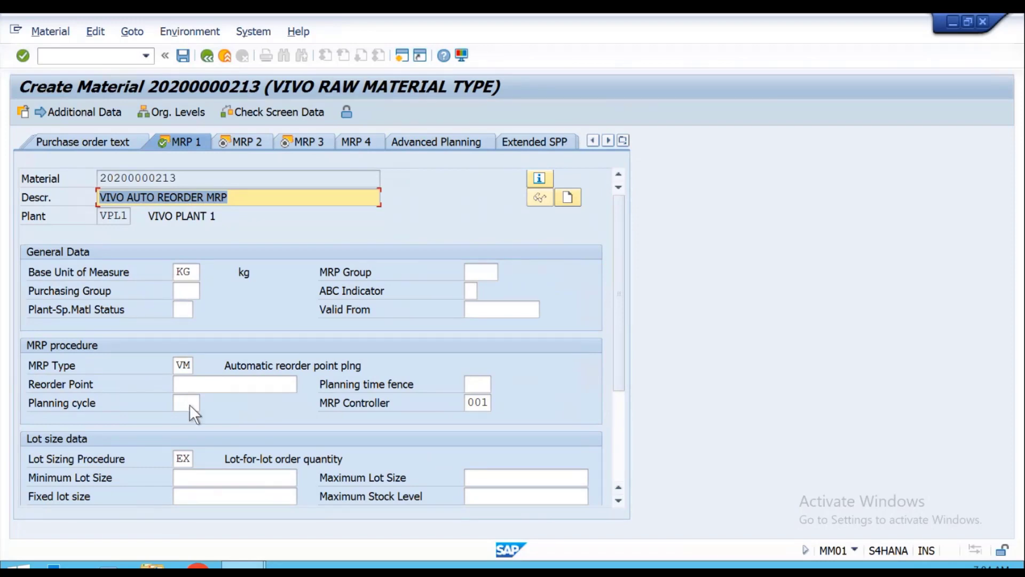
# - In MRP 2, set the procurement type to F (External procurement) and the planned delivery time to 5 days, and confirm the view
pyautogui.press('Return')
pyautogui.press('Return')
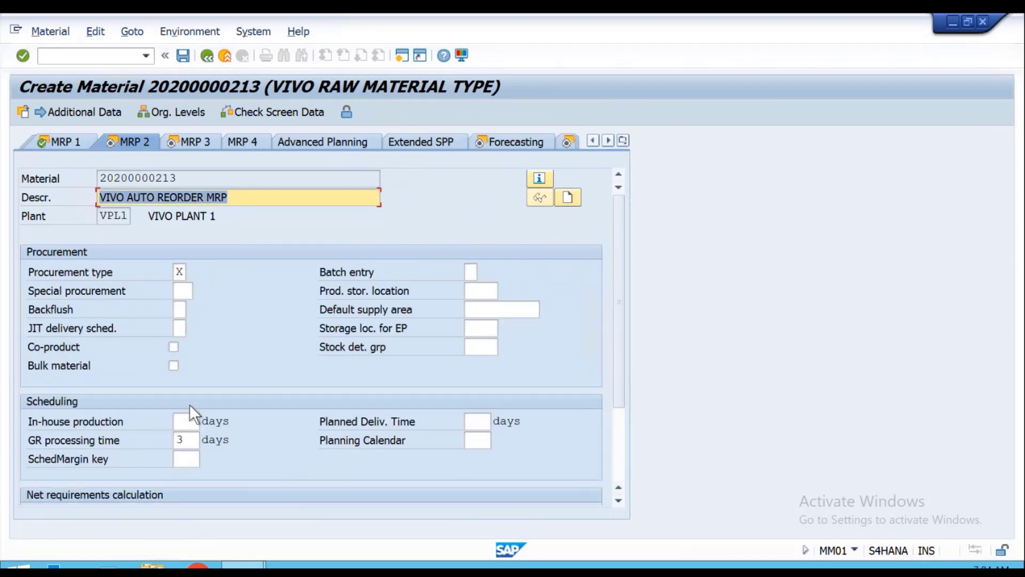
pyautogui.click(182, 271)
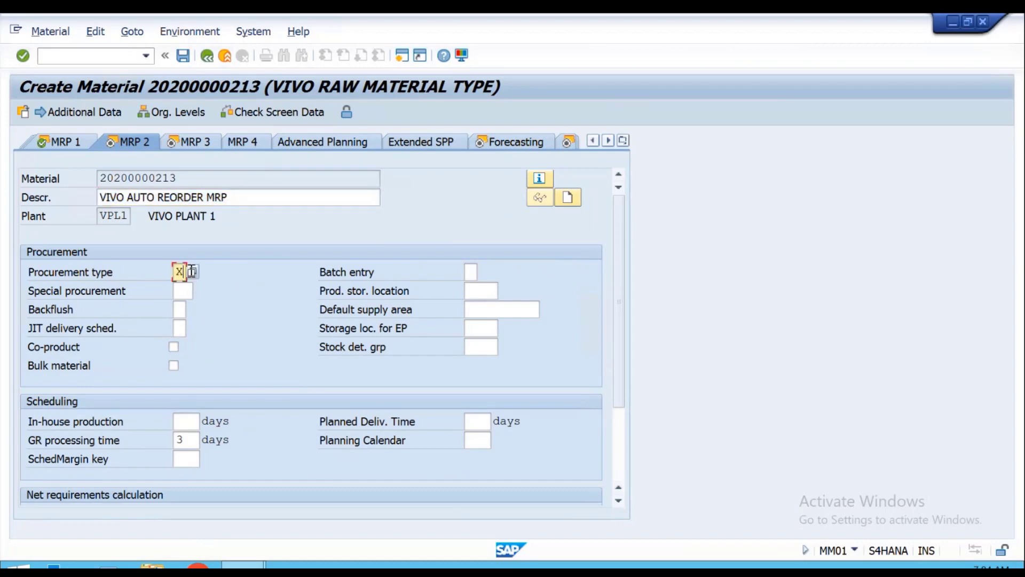
pyautogui.click(191, 270)
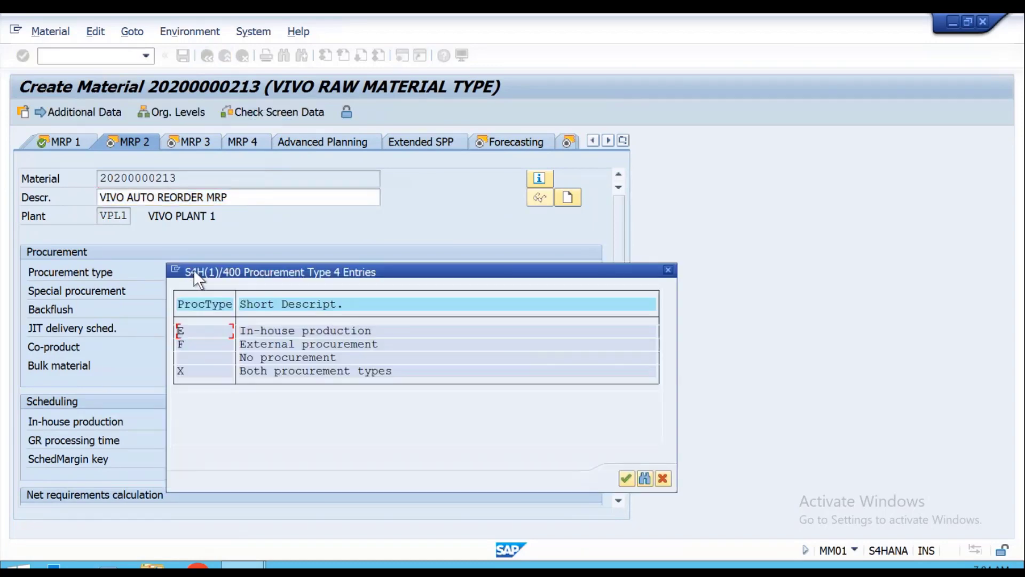
pyautogui.doubleClick(271, 342)
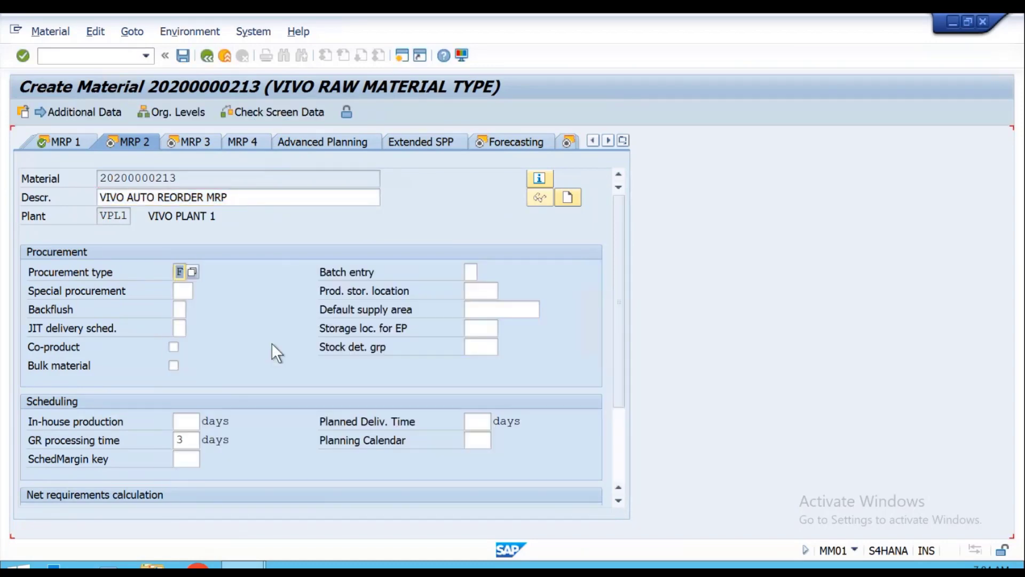
pyautogui.click(486, 422)
pyautogui.write('5')
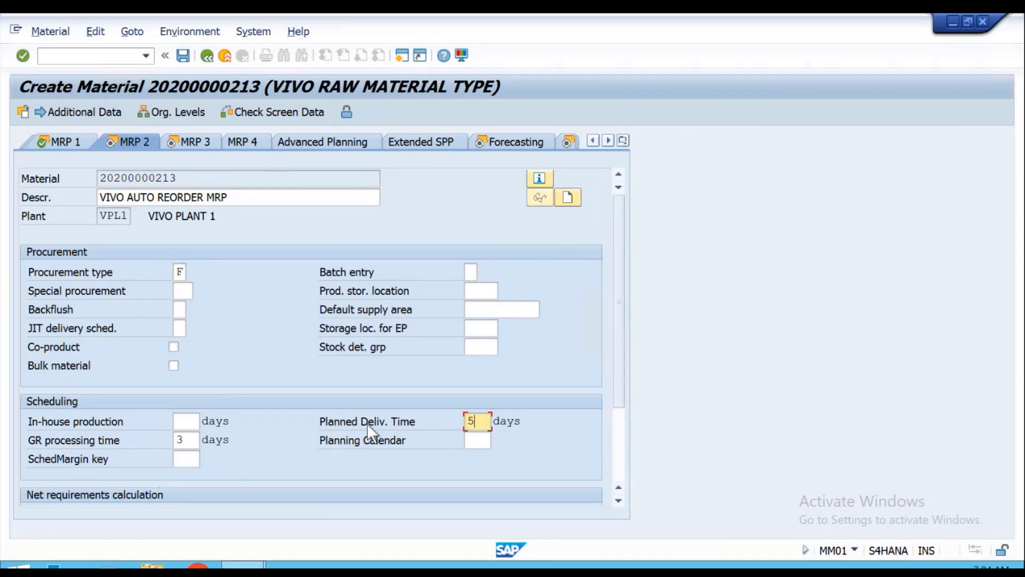
pyautogui.press('Return')
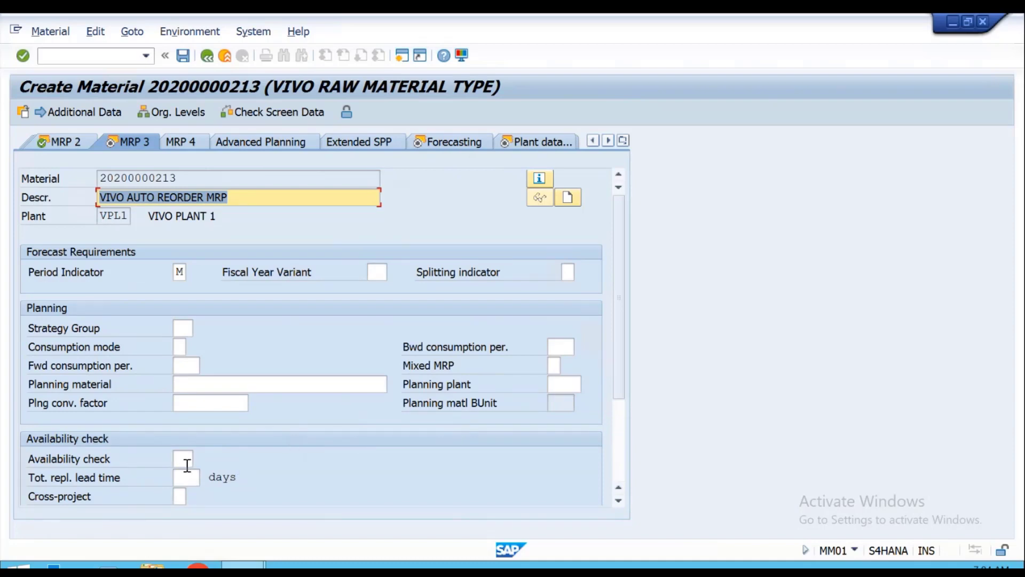
# - Go back to MRP 2 to examine the net requirements calculation fields, and return to MRP 3
pyautogui.click(87, 142)
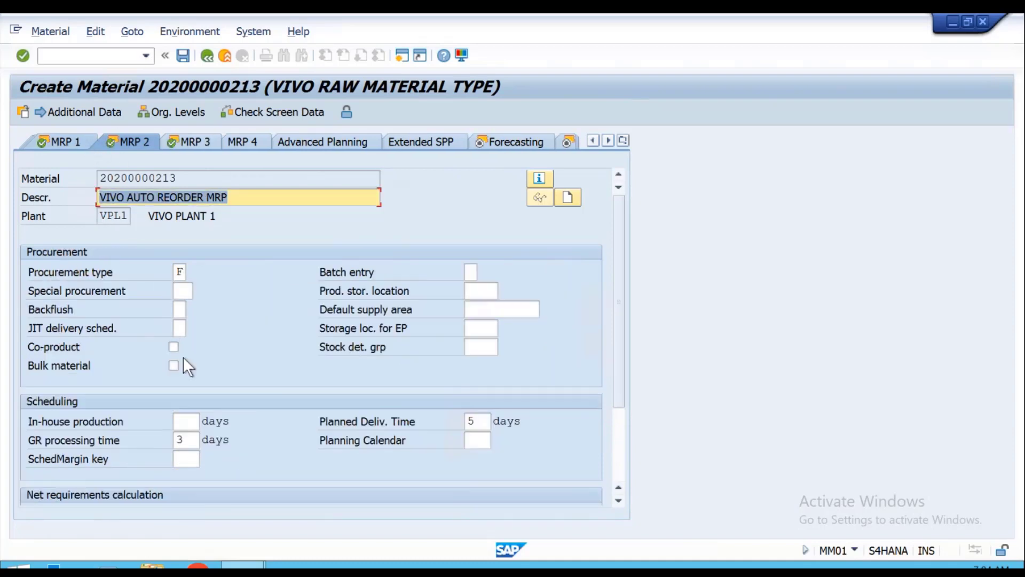
pyautogui.scroll(-2, 178, 430)
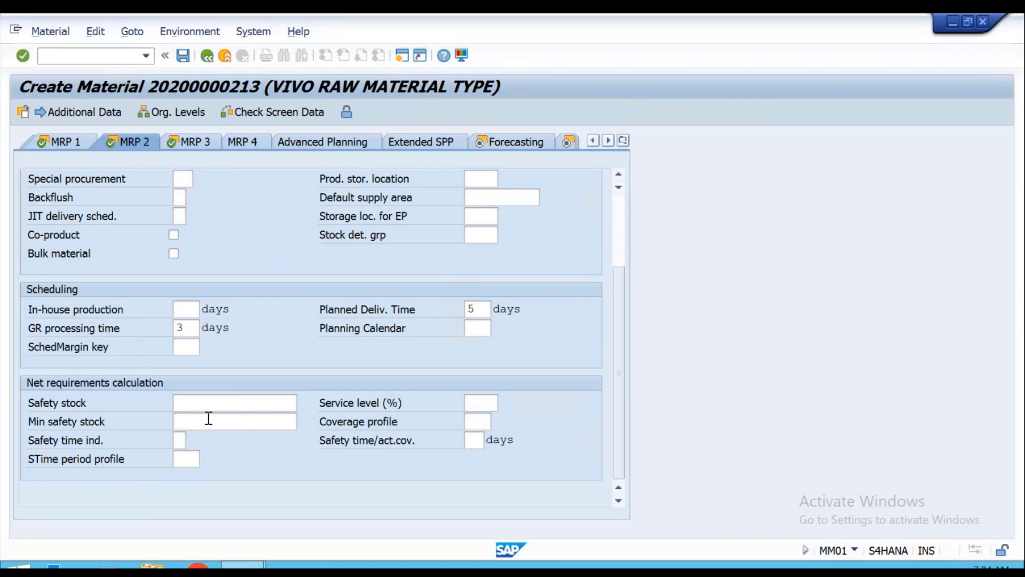
pyautogui.press('Return')
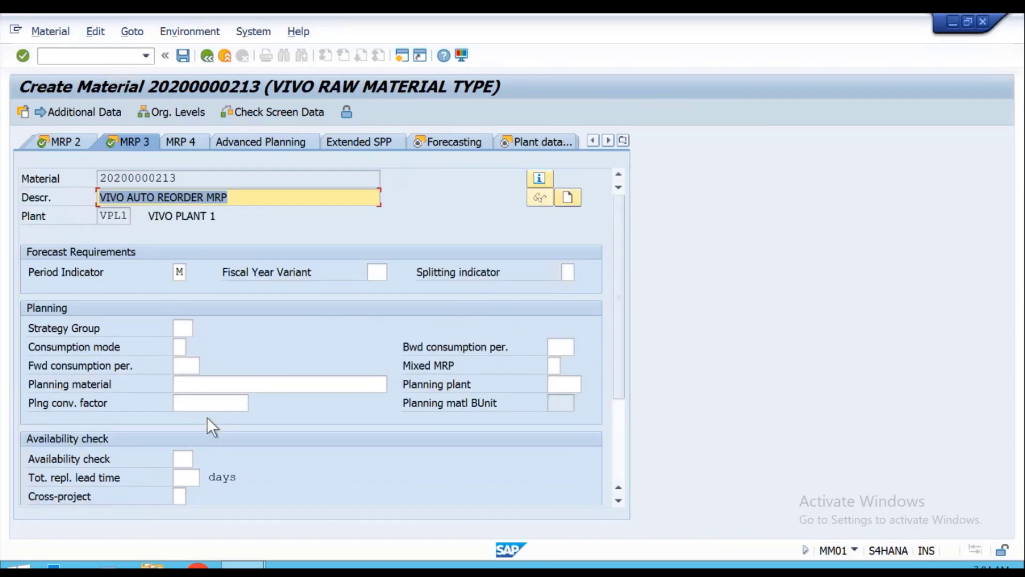
# - In the Forecasting view, set the forecast model to J (Automatic model selection) and the period indicator to M (Monthly)
pyautogui.press('Return')
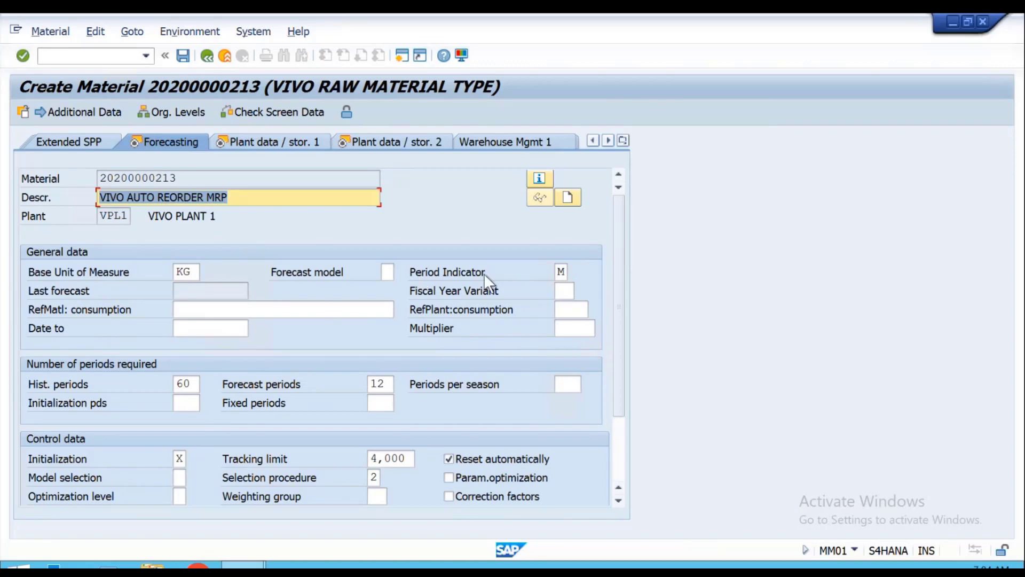
pyautogui.click(390, 272)
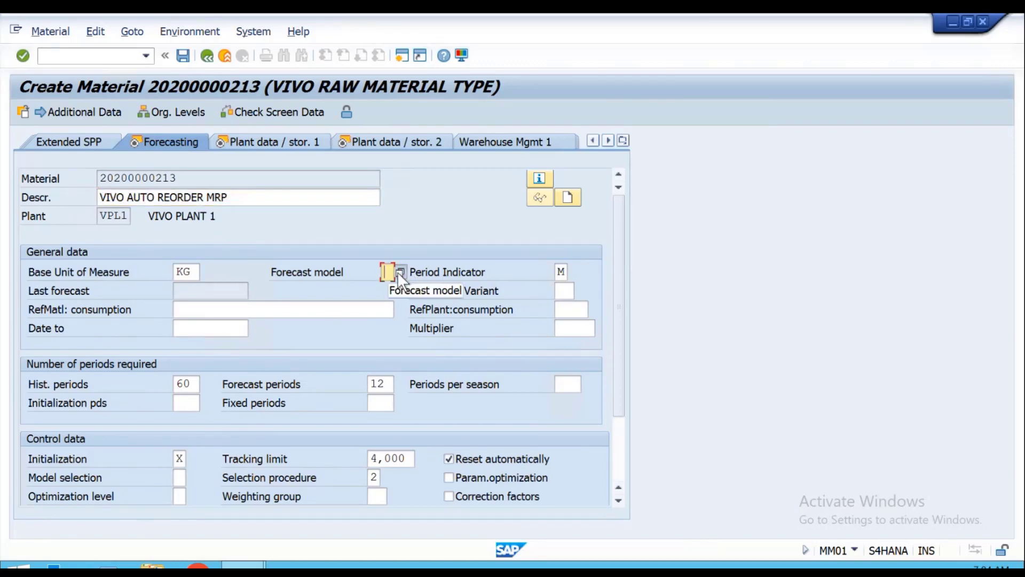
pyautogui.click(397, 272)
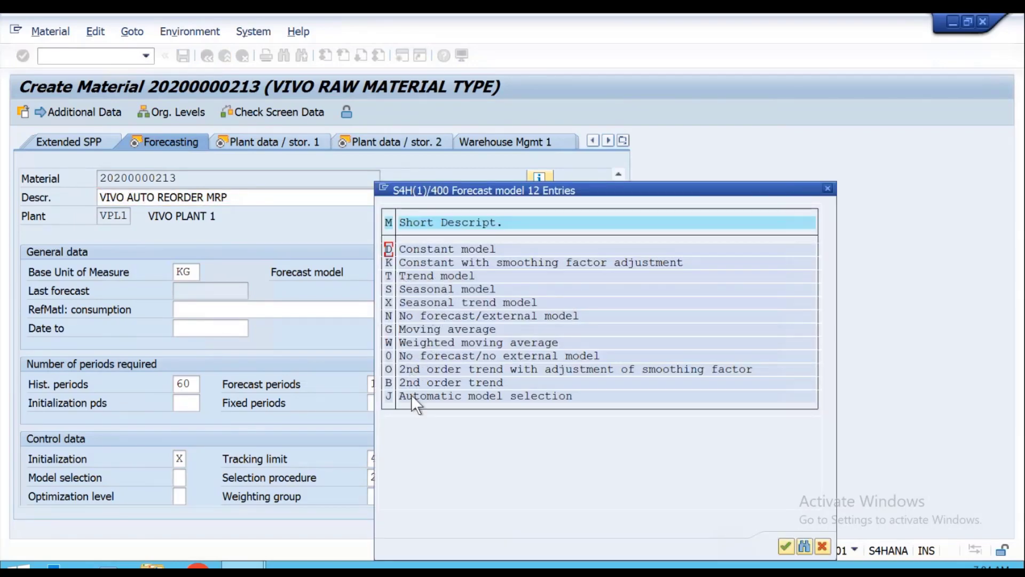
pyautogui.press('Escape')
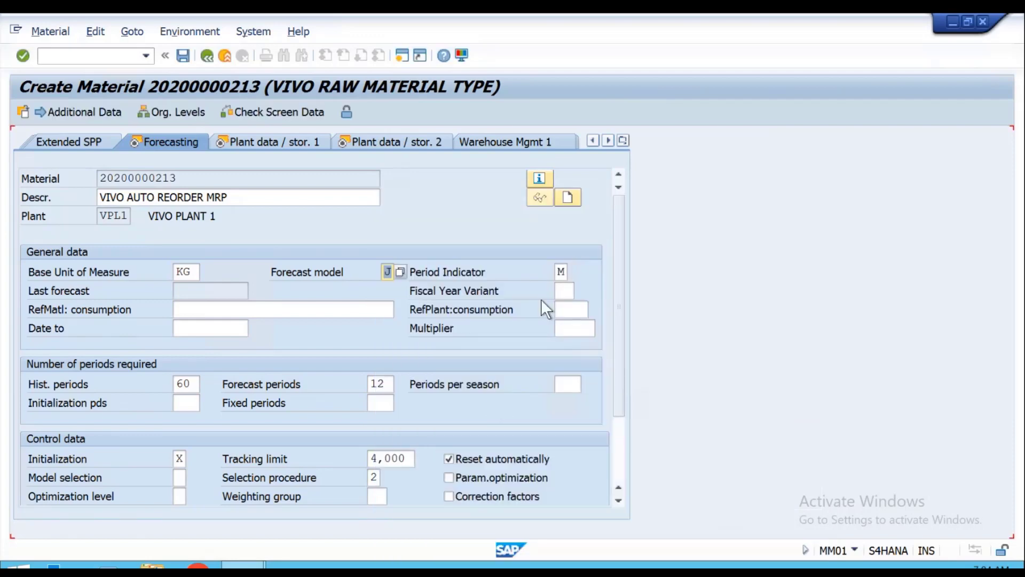
pyautogui.click(566, 271)
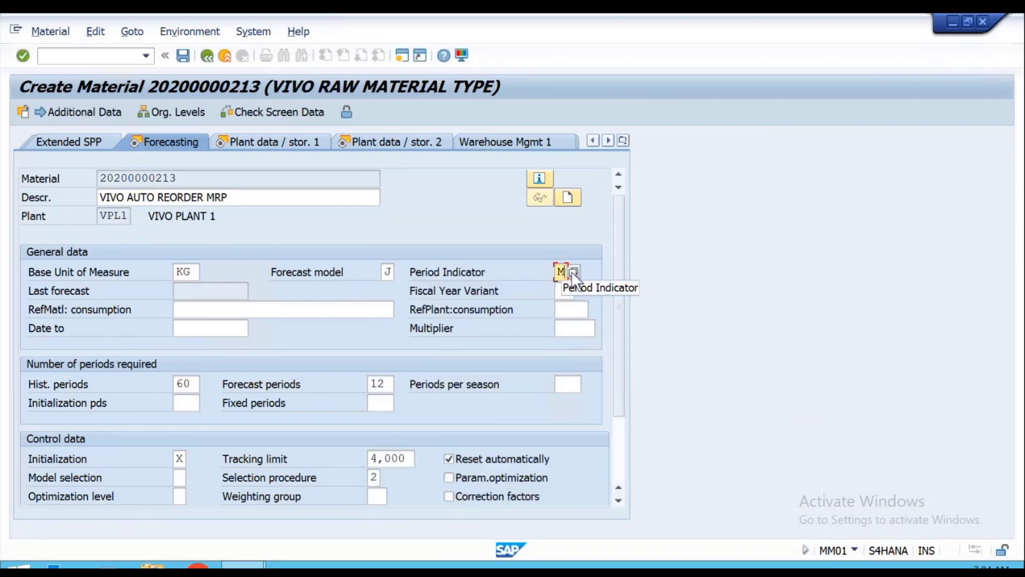
pyautogui.click(572, 271)
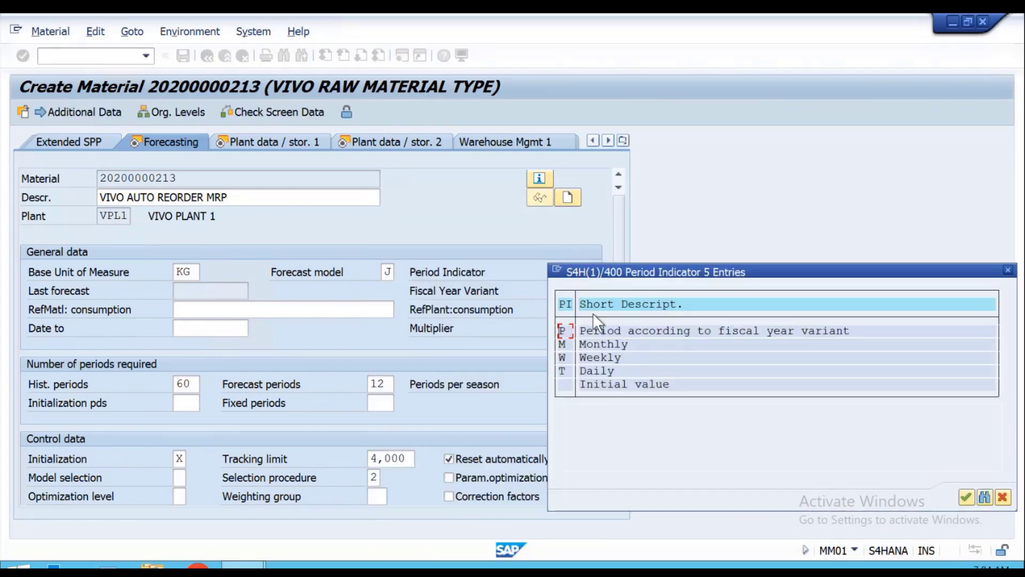
pyautogui.doubleClick(591, 344)
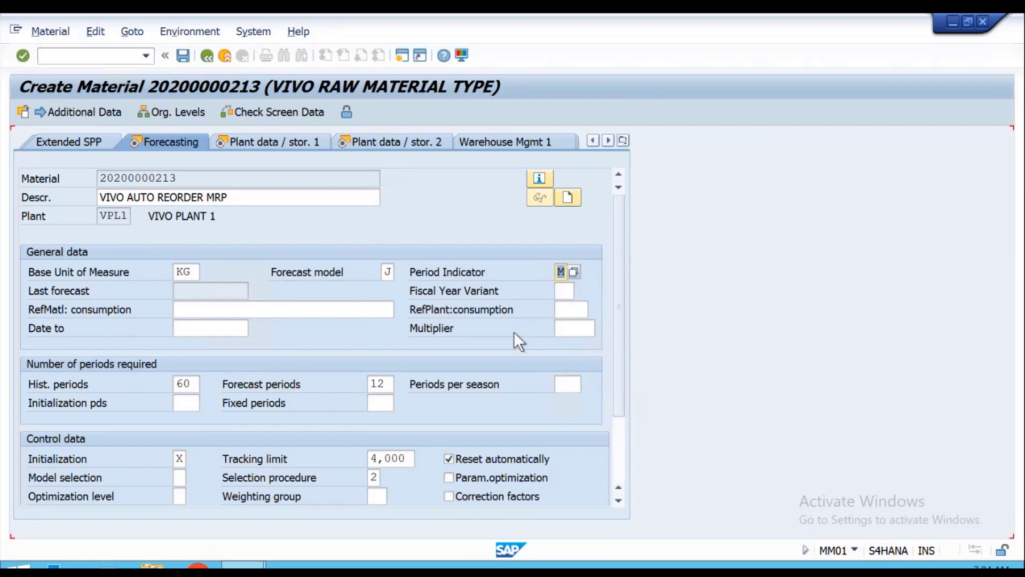
# - Set the historical periods to 12 in the Forecasting view and check the remaining period and control data fields
pyautogui.doubleClick(380, 385)
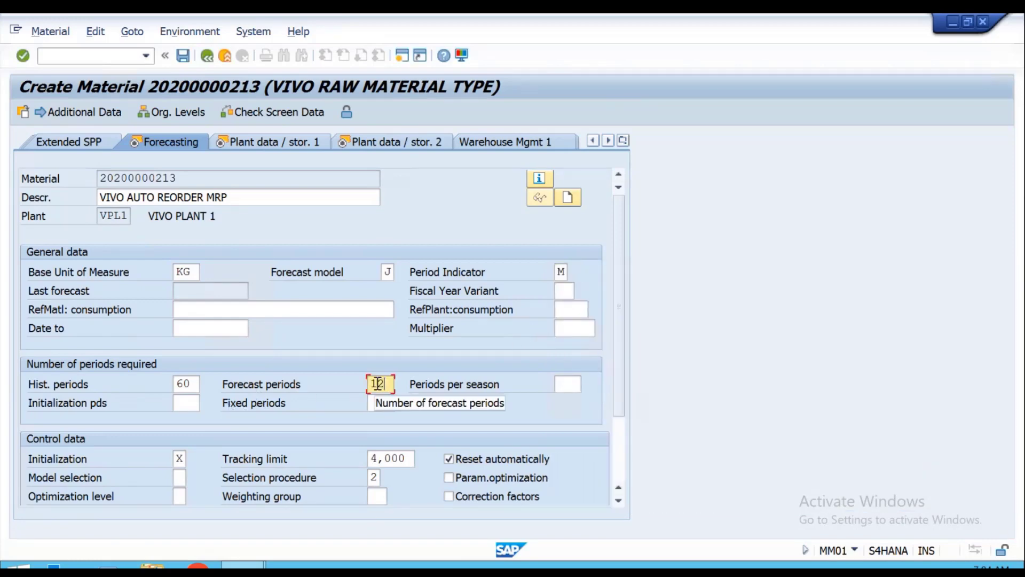
pyautogui.doubleClick(192, 383)
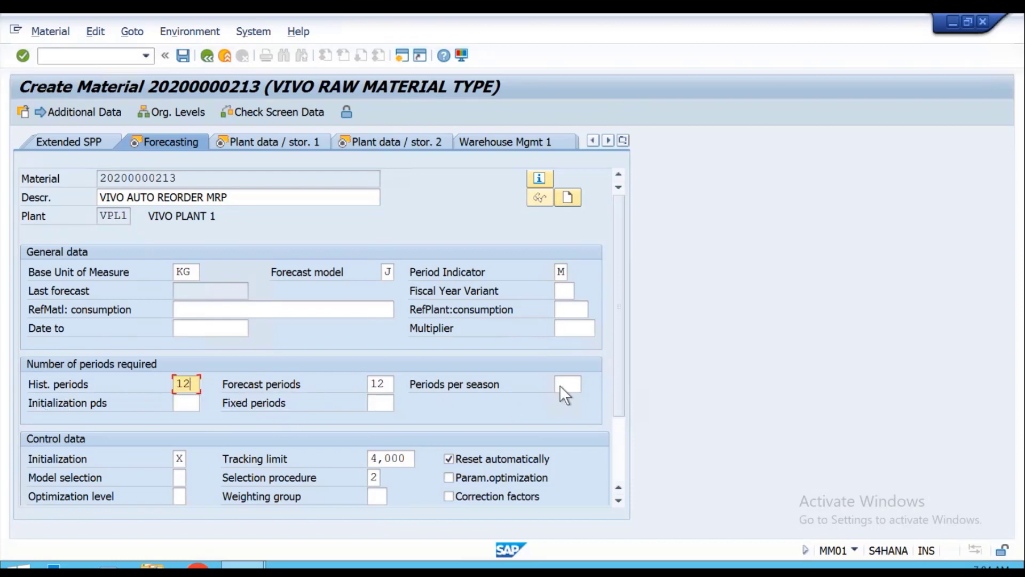
pyautogui.click(561, 385)
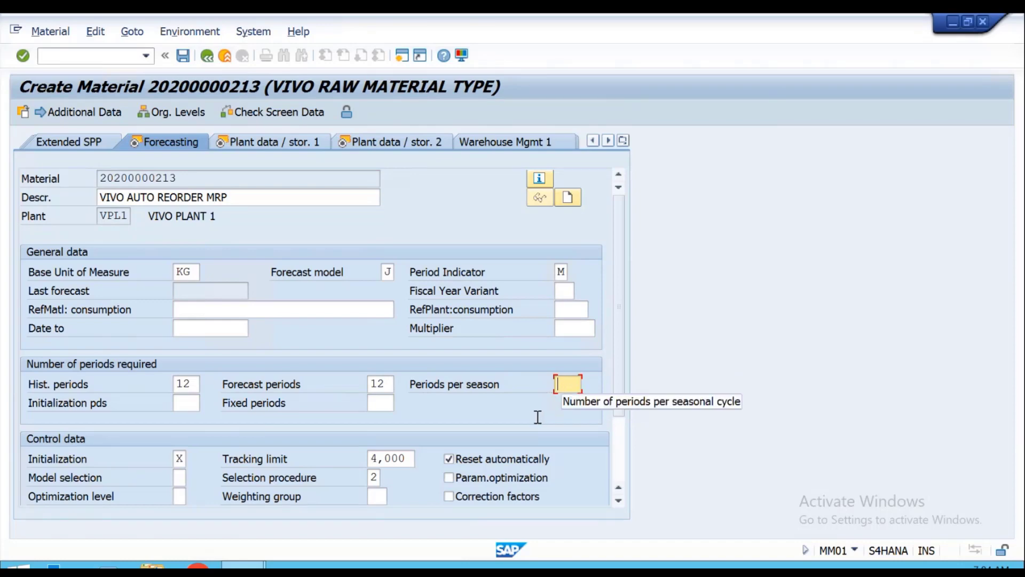
pyautogui.click(181, 457)
pyautogui.scroll(-3, 309, 446)
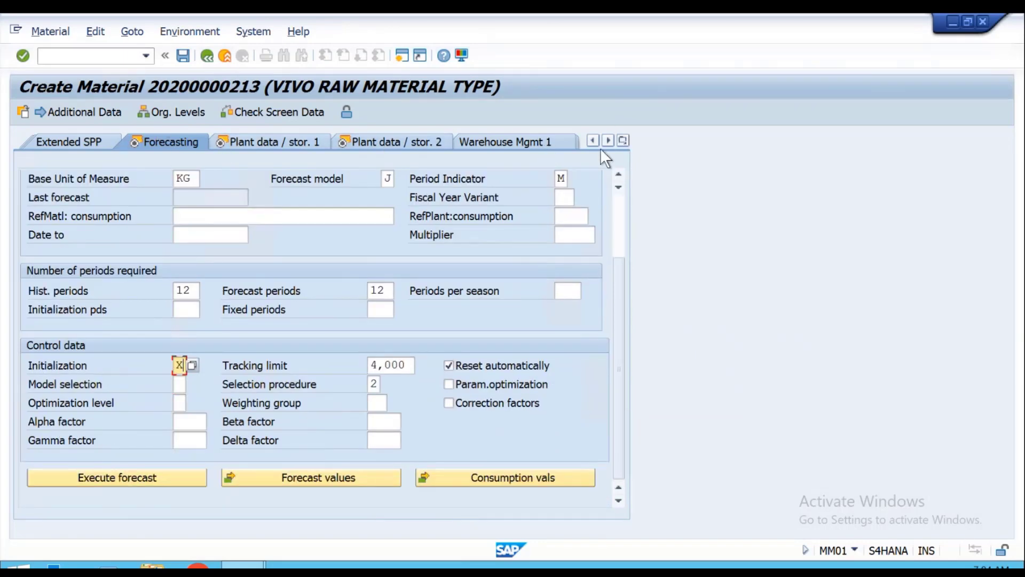
# - Revisit MRP 3 and MRP 4, and check the required service level on the Automatic Re-Order Point Planning slide
pyautogui.click(623, 139)
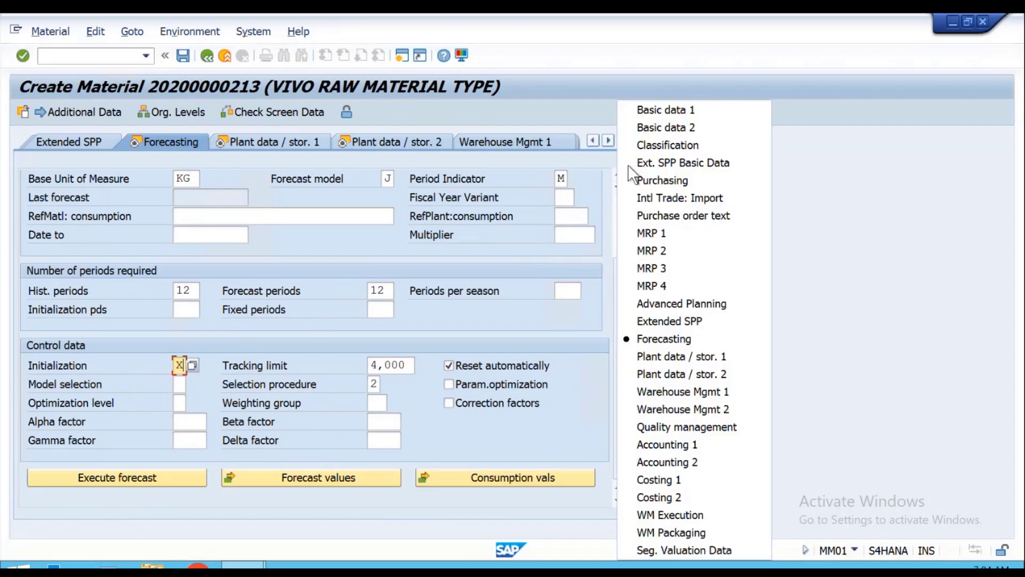
pyautogui.click(656, 268)
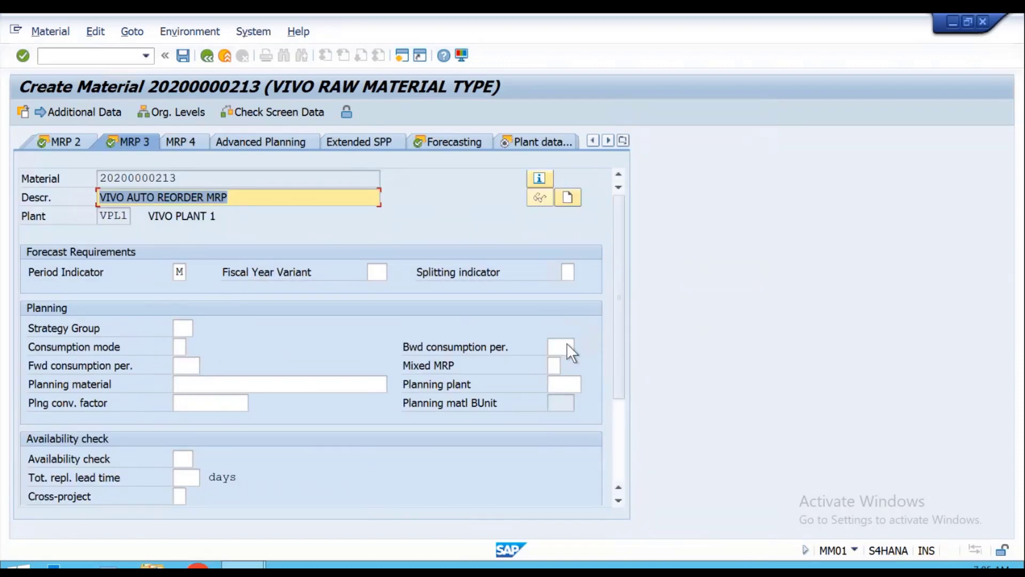
pyautogui.click(185, 144)
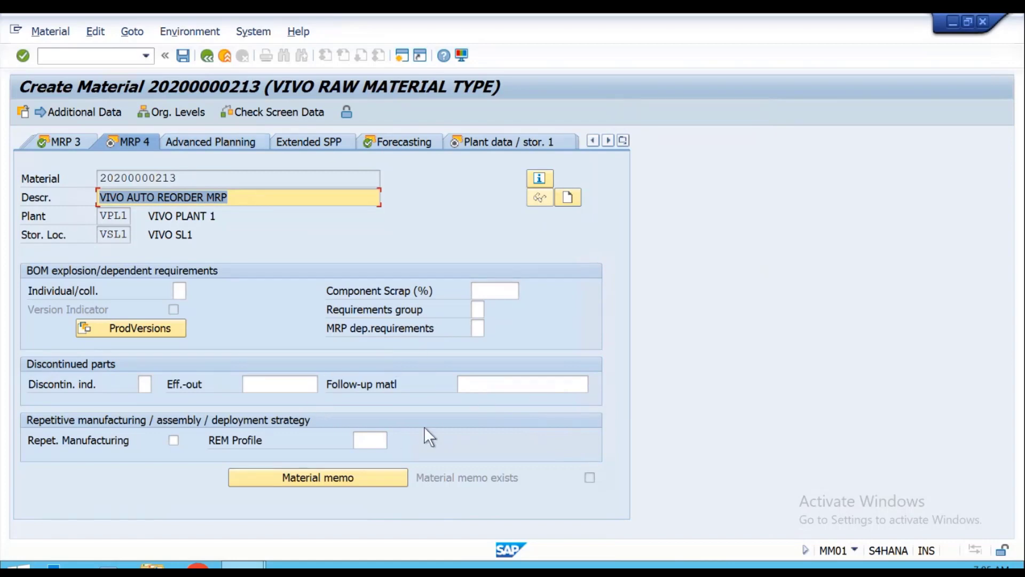
pyautogui.moveTo(695, 15)
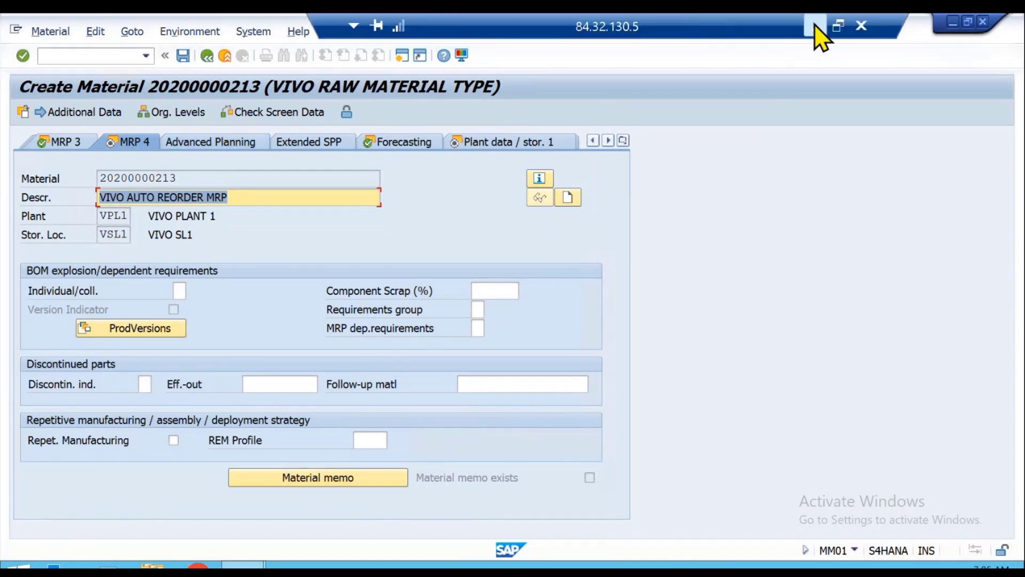
pyautogui.click(814, 25)
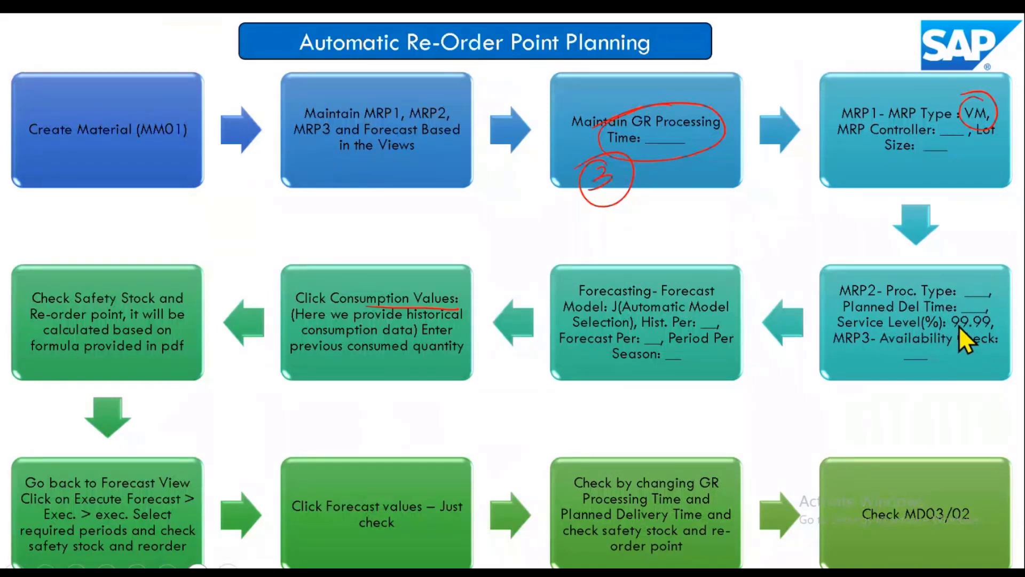
pyautogui.hotkey('alt', 'Tab')
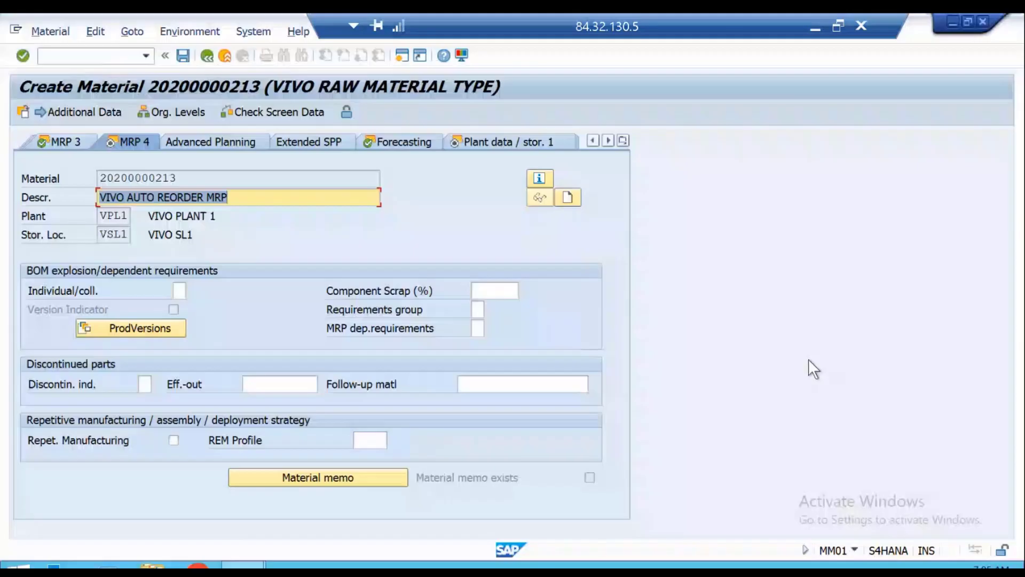
# - Skip the class type selection for Classification and go to the MRP 2 view
pyautogui.click(622, 141)
pyautogui.click(683, 144)
pyautogui.click(341, 140)
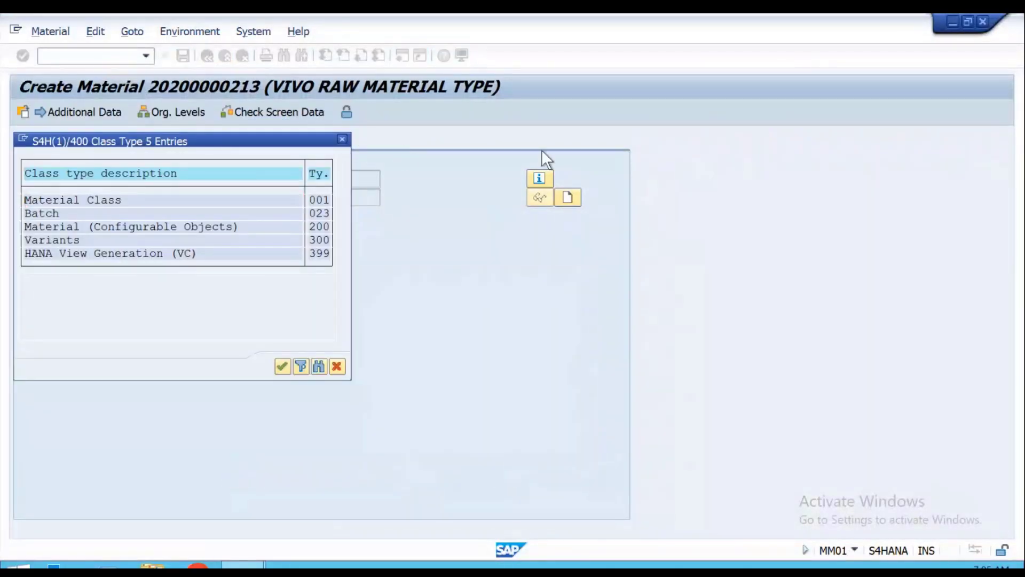
pyautogui.click(545, 141)
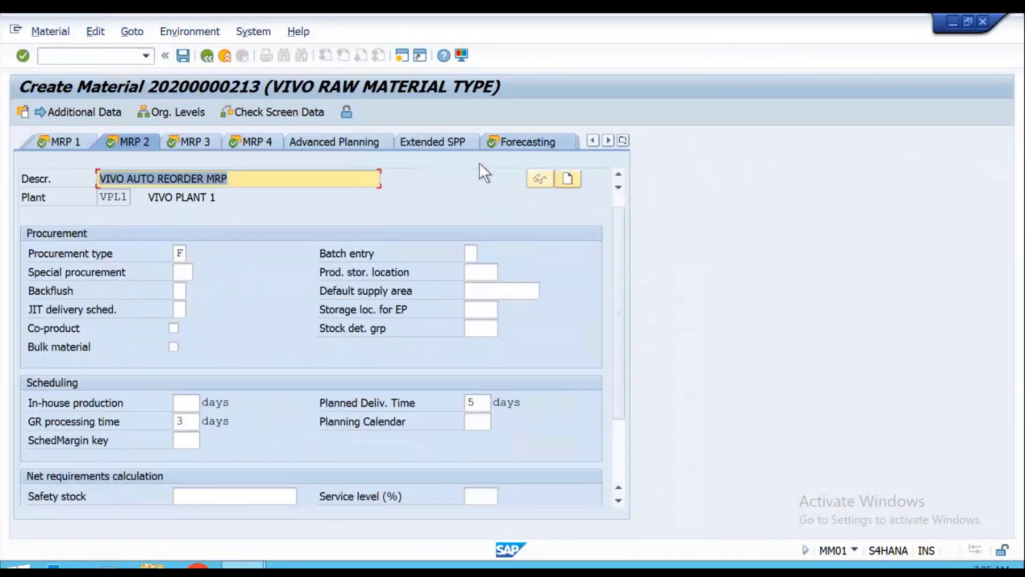
# - Try to set the service level to 99.9 in MRP 2's net requirements calculation and move on to MRP 3
pyautogui.click(478, 494)
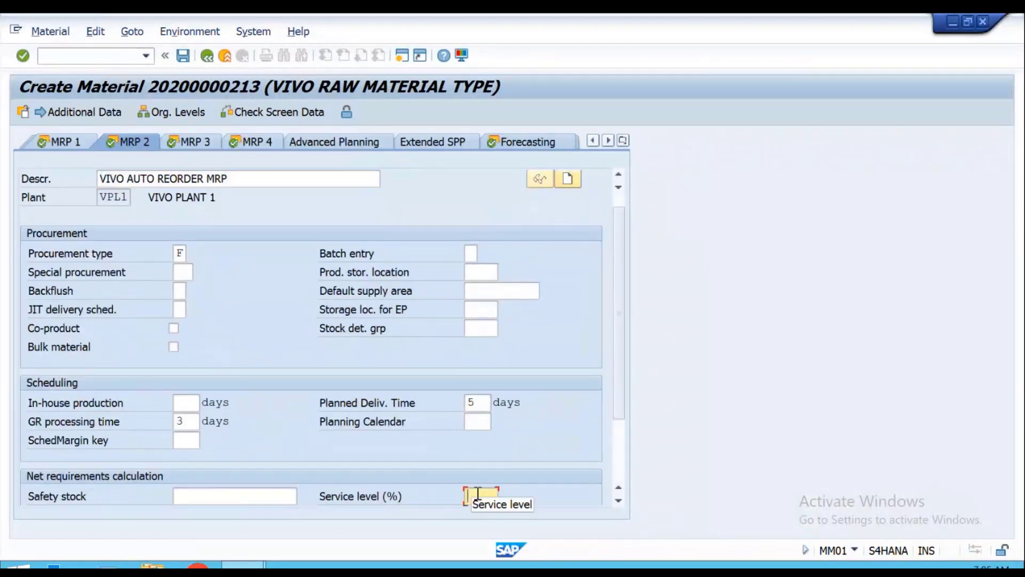
pyautogui.write('99')
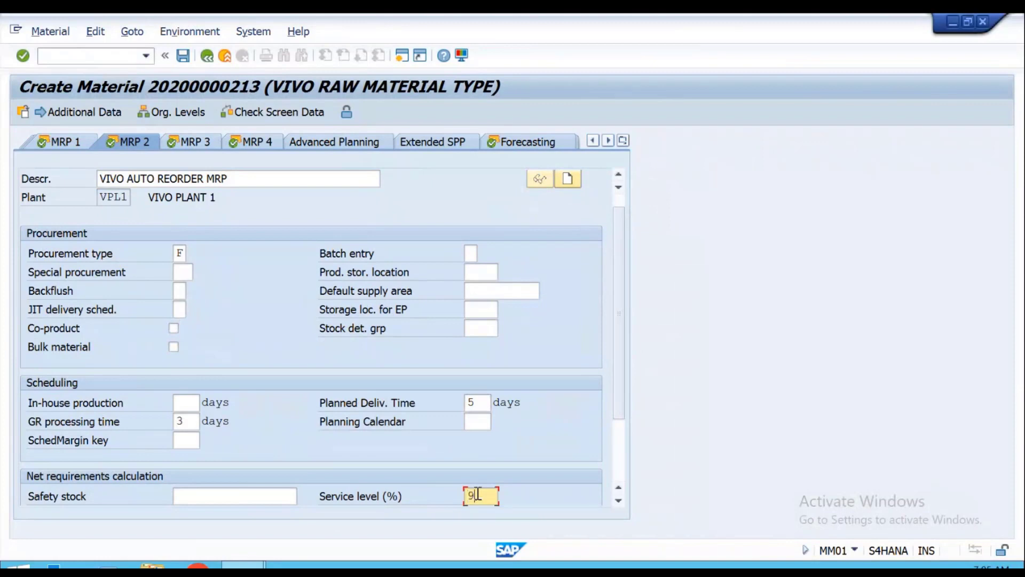
pyautogui.write('.9')
pyautogui.scroll(-2, 290, 473)
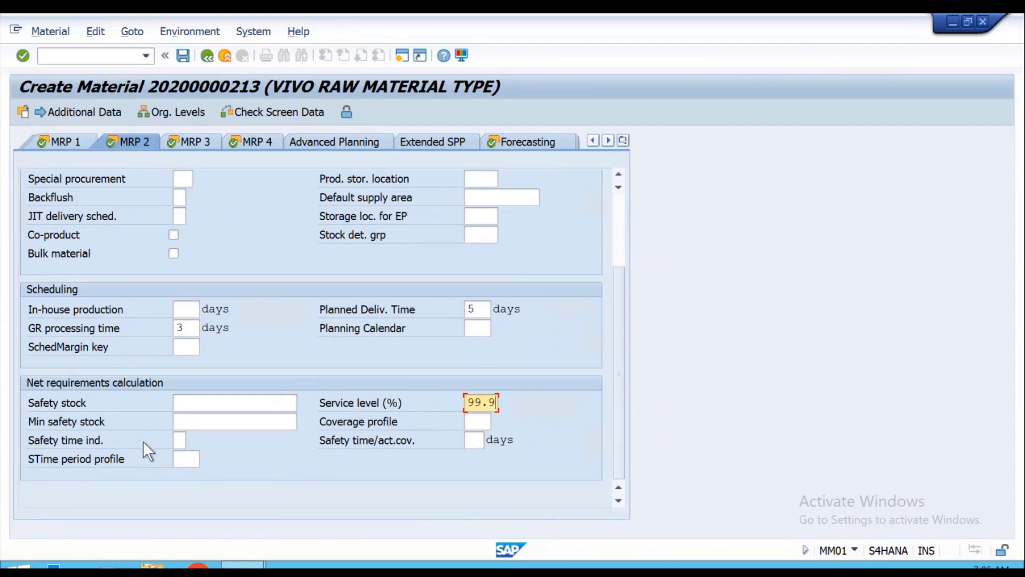
pyautogui.click(187, 147)
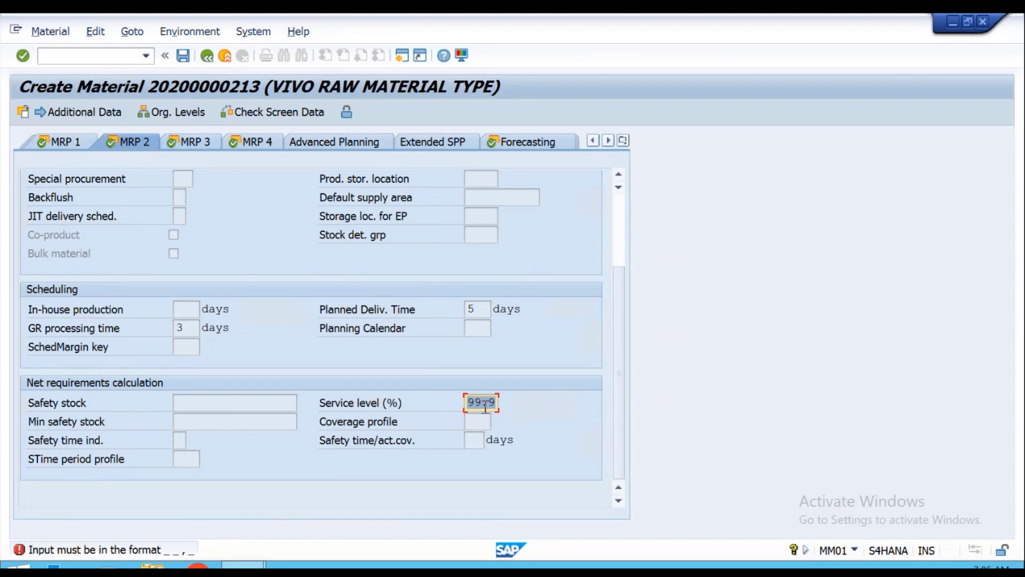
# - Re-enter the service level as 99,9 in MRP 2, checking the planning slide for the value, and confirm the view
pyautogui.moveTo(485, 407); pyautogui.dragTo(496, 407)
pyautogui.press('BackSpace')
pyautogui.press('BackSpace')
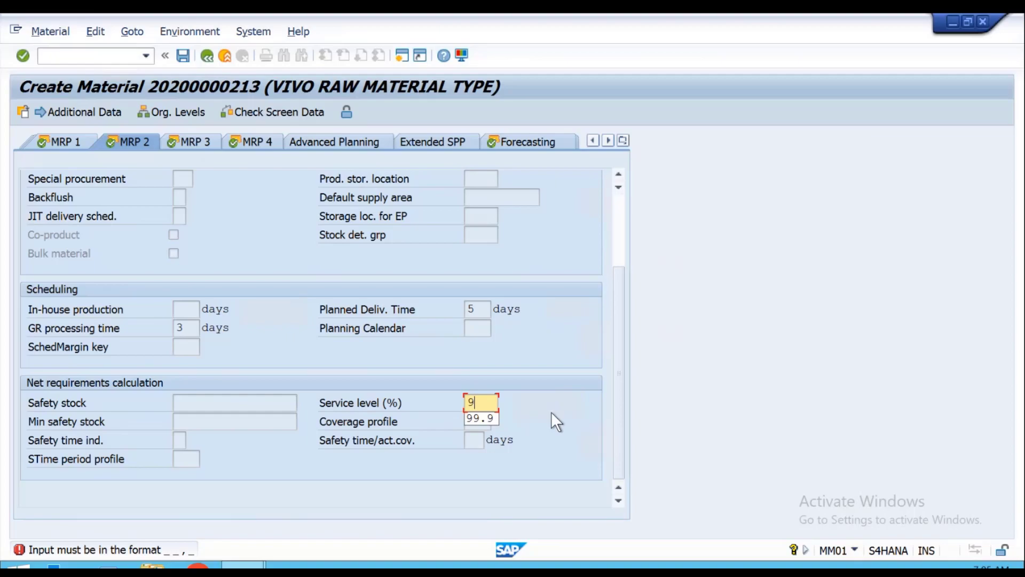
pyautogui.click(807, 22)
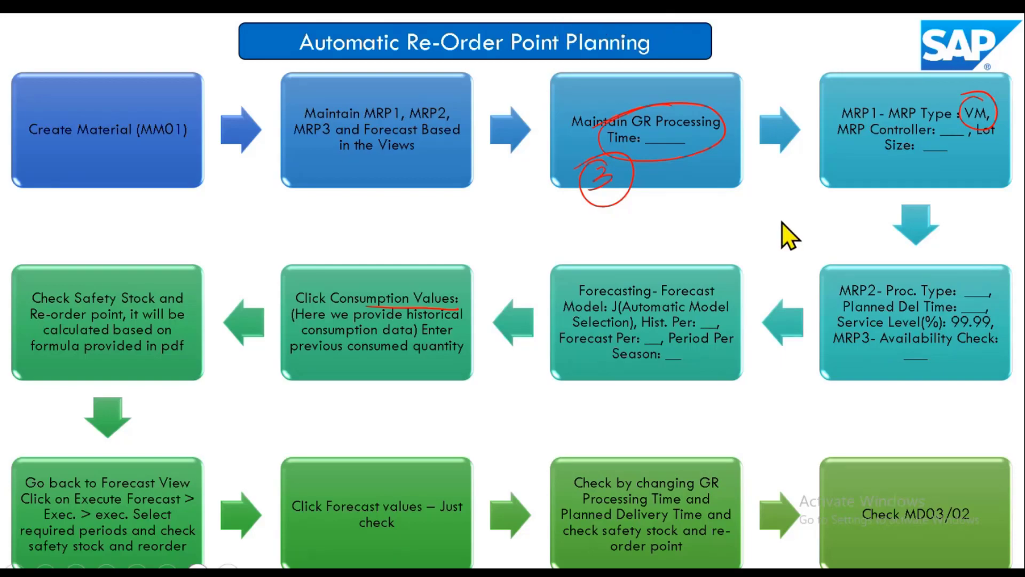
pyautogui.hotkey('alt', 'Tab')
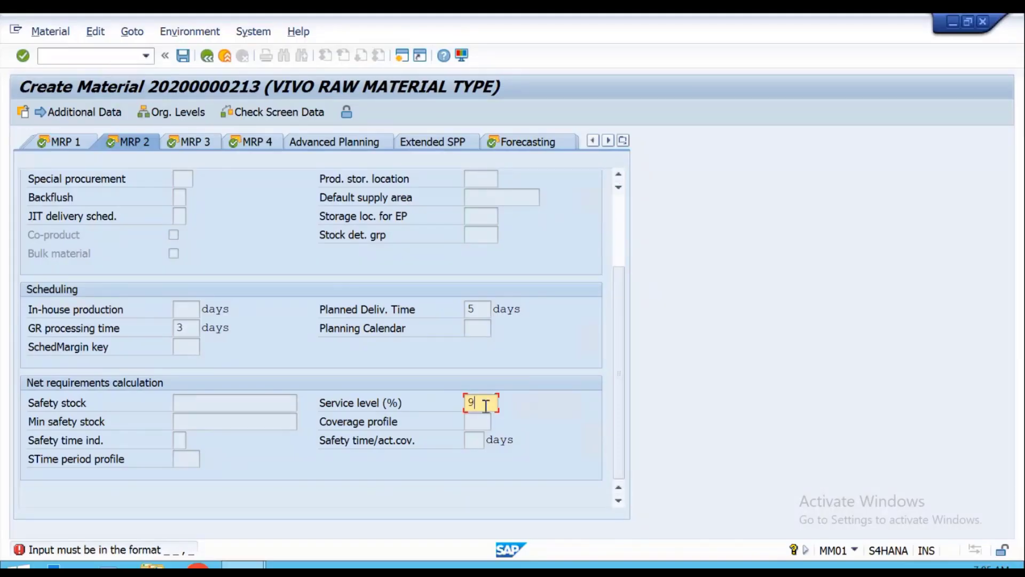
pyautogui.write('99')
pyautogui.press('BackSpace')
pyautogui.press('BackSpace')
pyautogui.press('BackSpace')
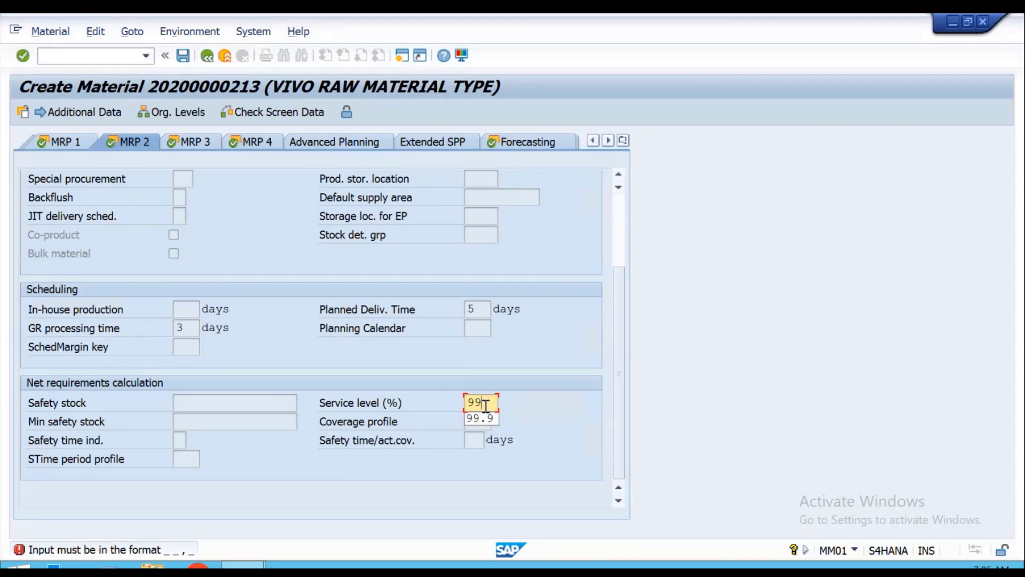
pyautogui.write('9,9')
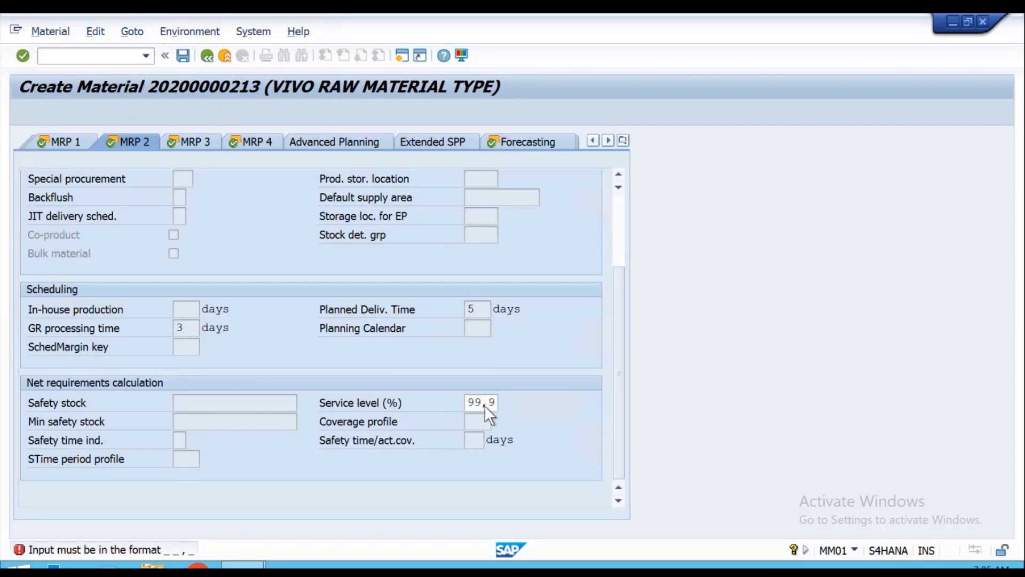
pyautogui.press('Return')
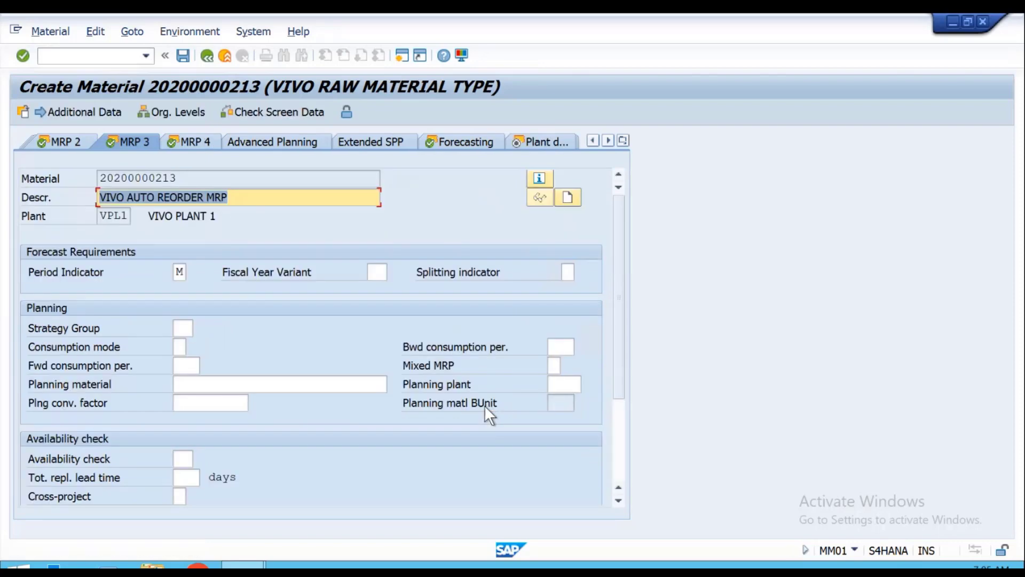
# - Look through the checking groups for the availability check in MRP 3, and continue past MRP 4 to the Forecasting view
pyautogui.click(186, 461)
pyautogui.click(201, 456)
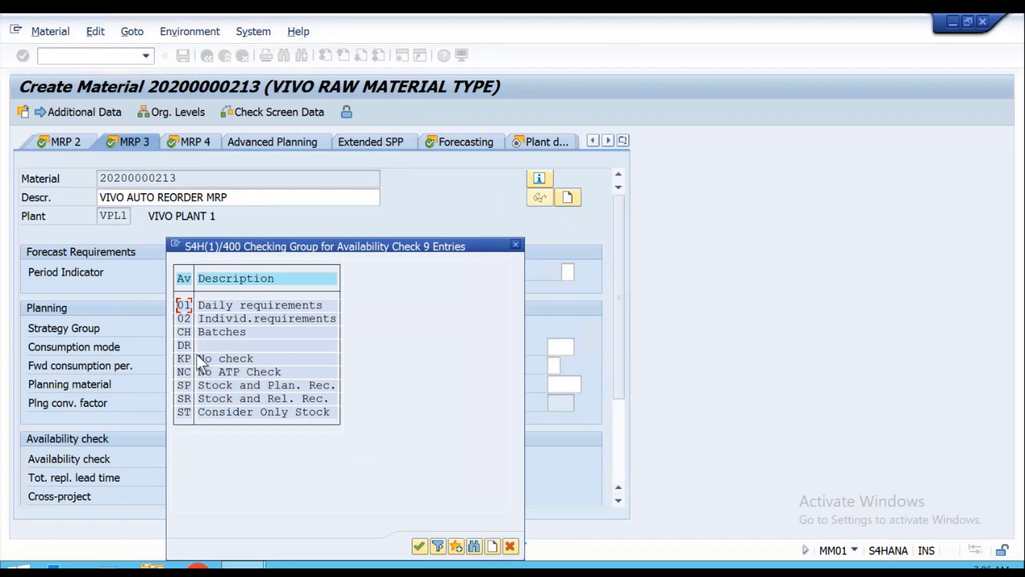
pyautogui.click(516, 244)
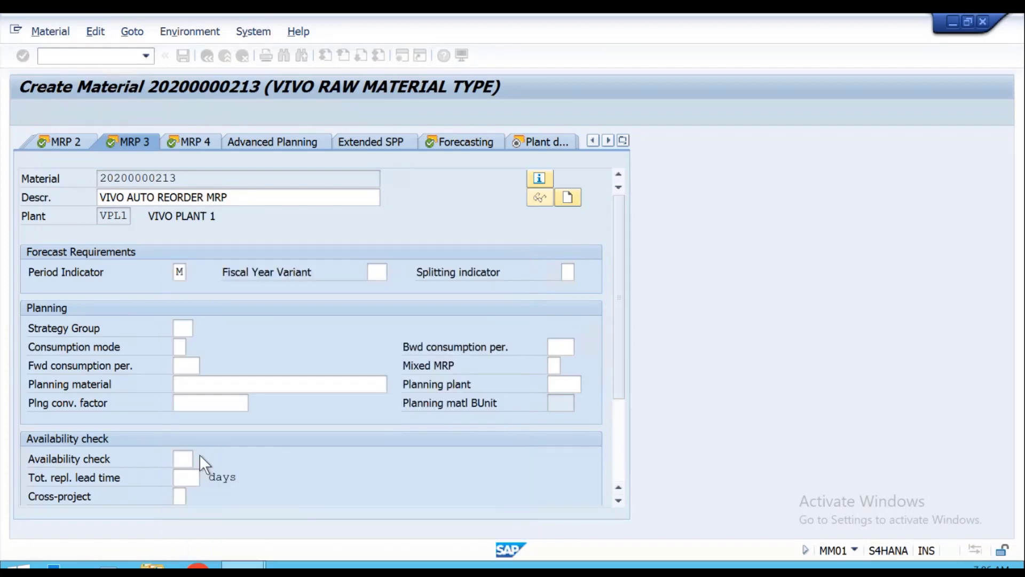
pyautogui.press('Return')
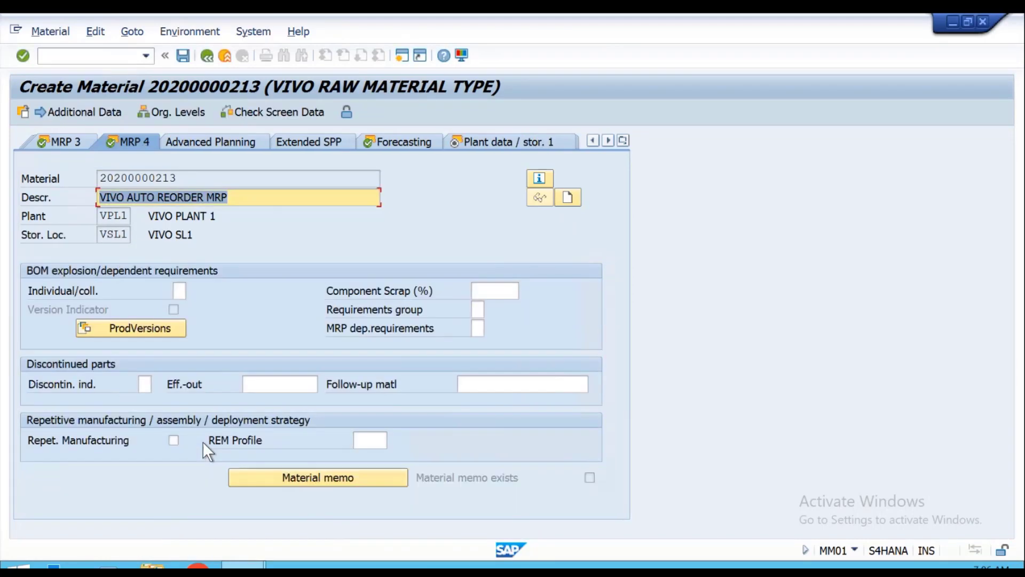
pyautogui.press('Return')
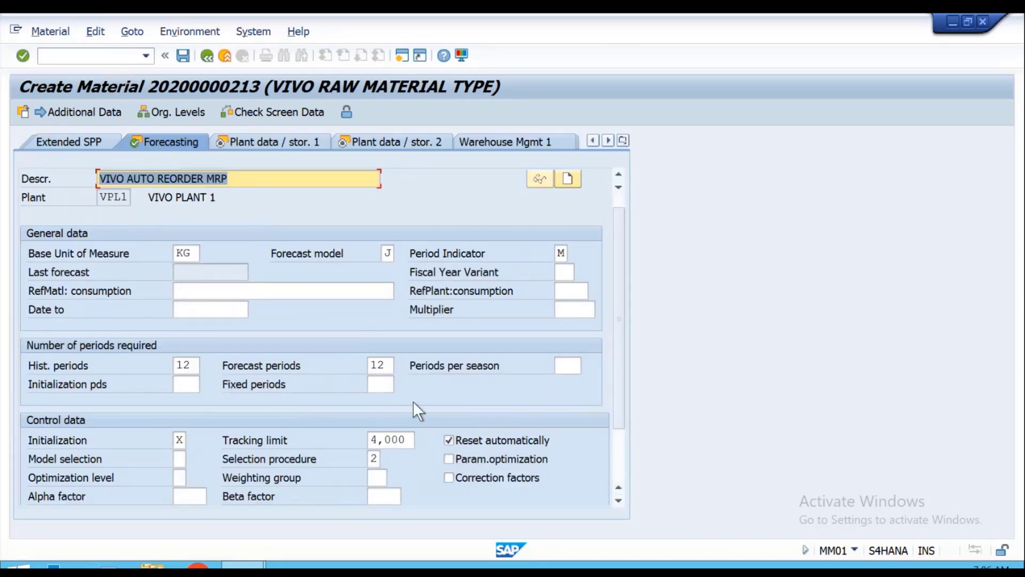
# - Review the forecasting control data and switch to the Automatic Re-Order Point Planning slide to read the consumption values instructions
pyautogui.scroll(-2, 411, 394)
pyautogui.moveTo(771, 30)
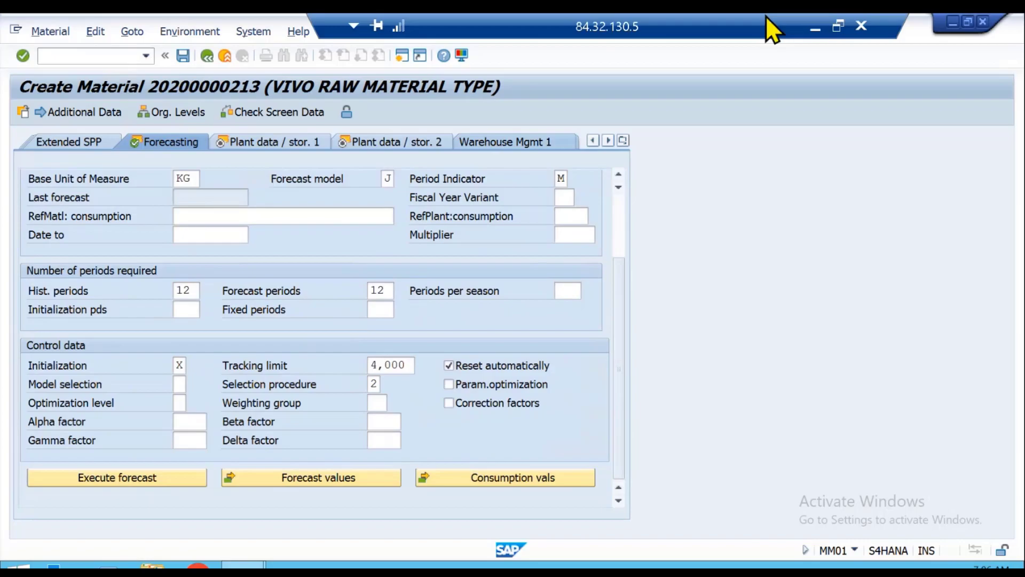
pyautogui.click(815, 26)
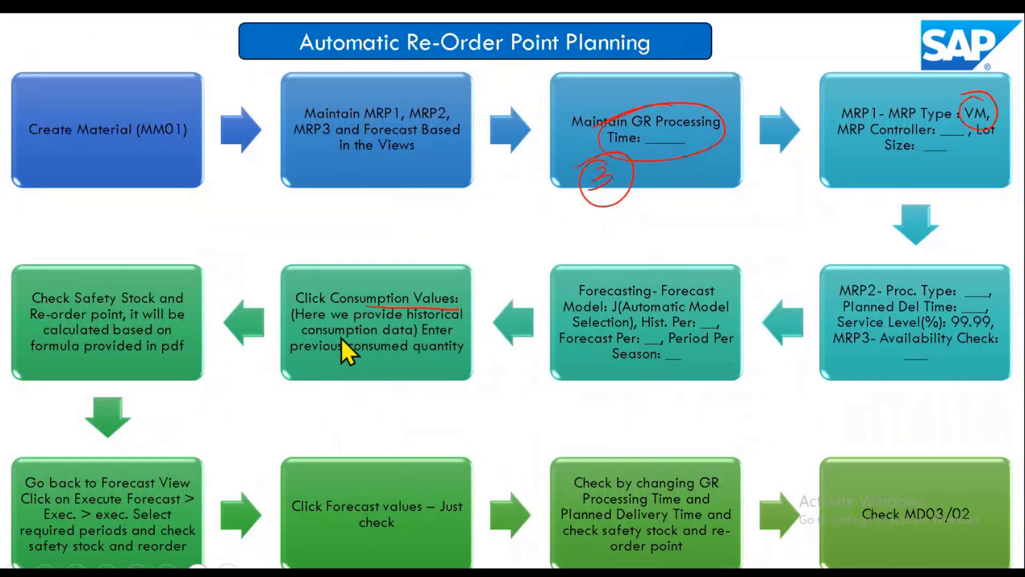
# - Switch back to SAP and open the consumption values of the VIVO AUTO REORDER MRP material
pyautogui.hotkey('alt', 'Tab')
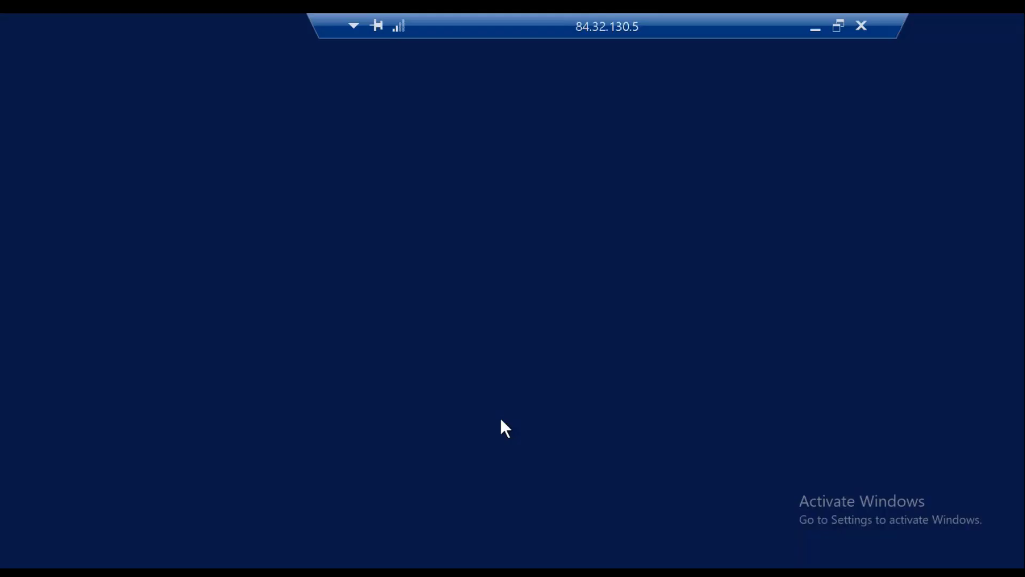
pyautogui.click(490, 479)
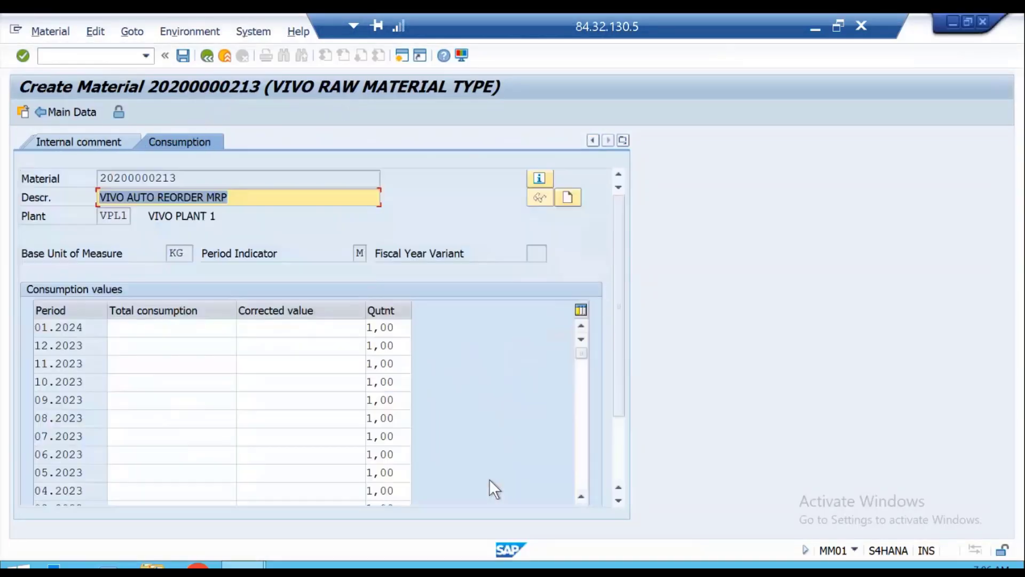
pyautogui.click(85, 328)
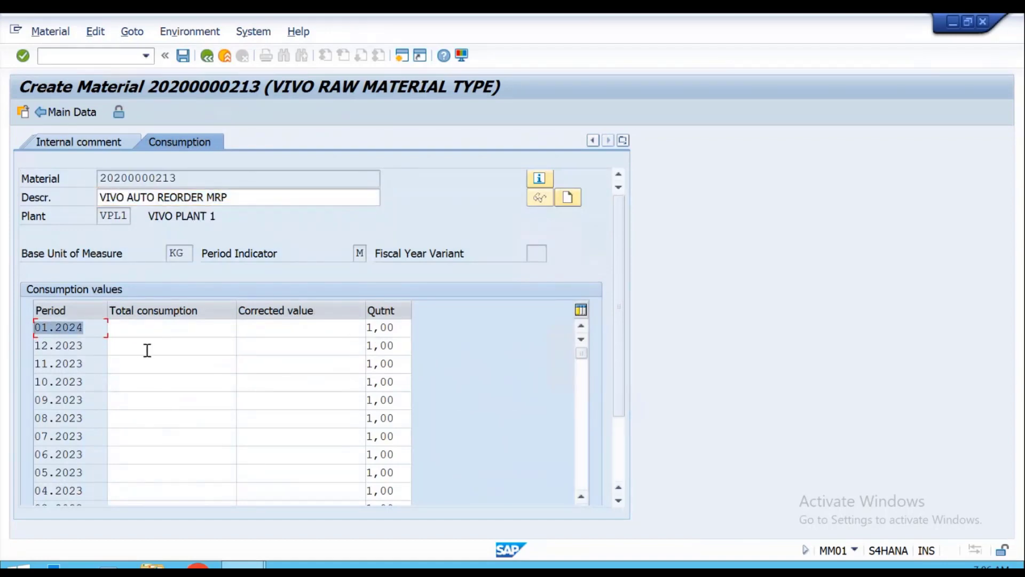
# - Enter total consumption of 20 for 12.2023, 30 for 11.2023, 40 for 10.2023 and 15 for 09.2023
pyautogui.click(170, 351)
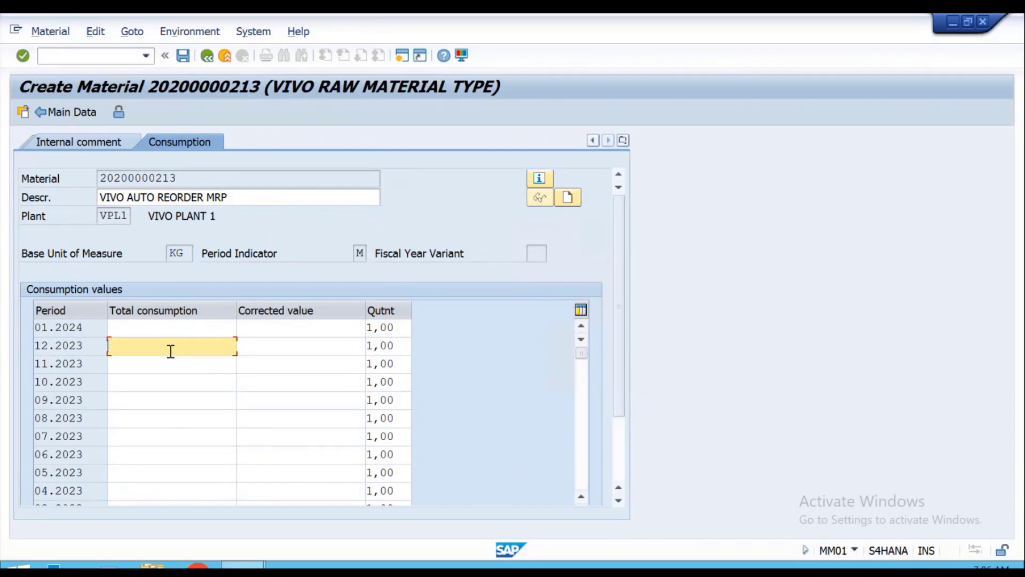
pyautogui.write('20')
pyautogui.press('Down')
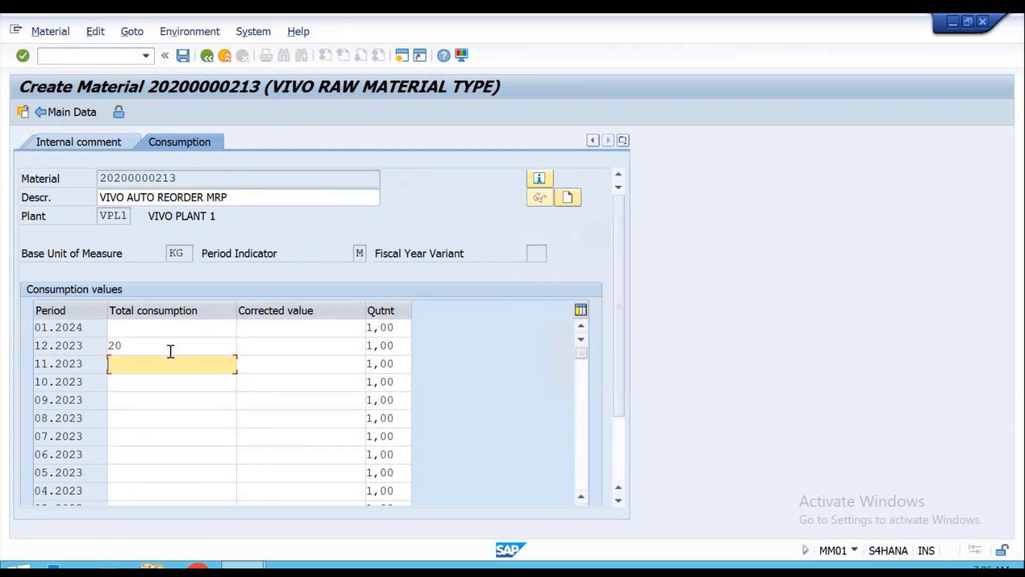
pyautogui.write('30')
pyautogui.click(129, 386)
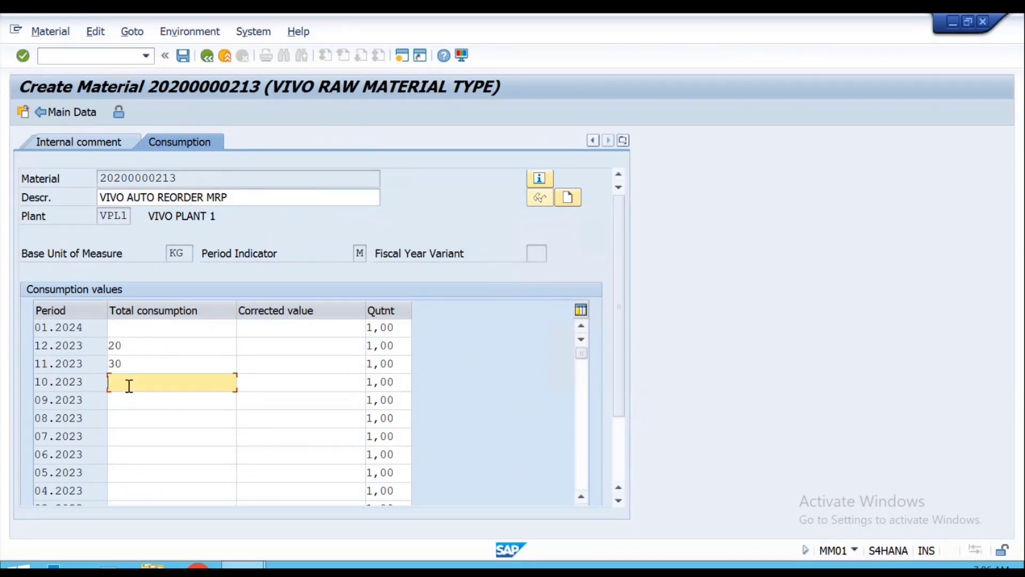
pyautogui.write('40')
pyautogui.click(117, 400)
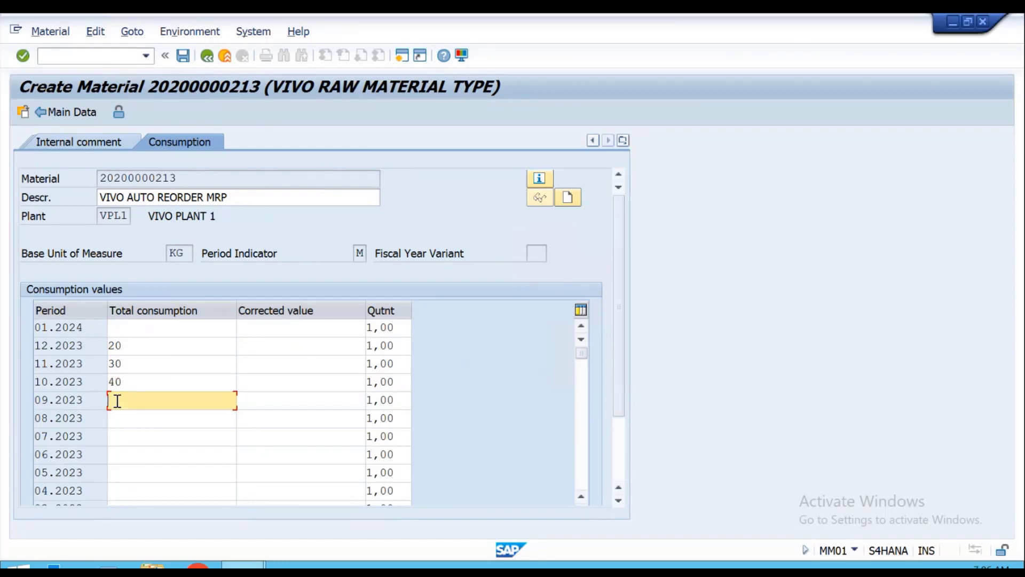
pyautogui.write('15')
# - Enter total consumption of 30, 20, 25, 35, 10 and 15 for the periods 08.2023 back to 03.2023
pyautogui.click(133, 424)
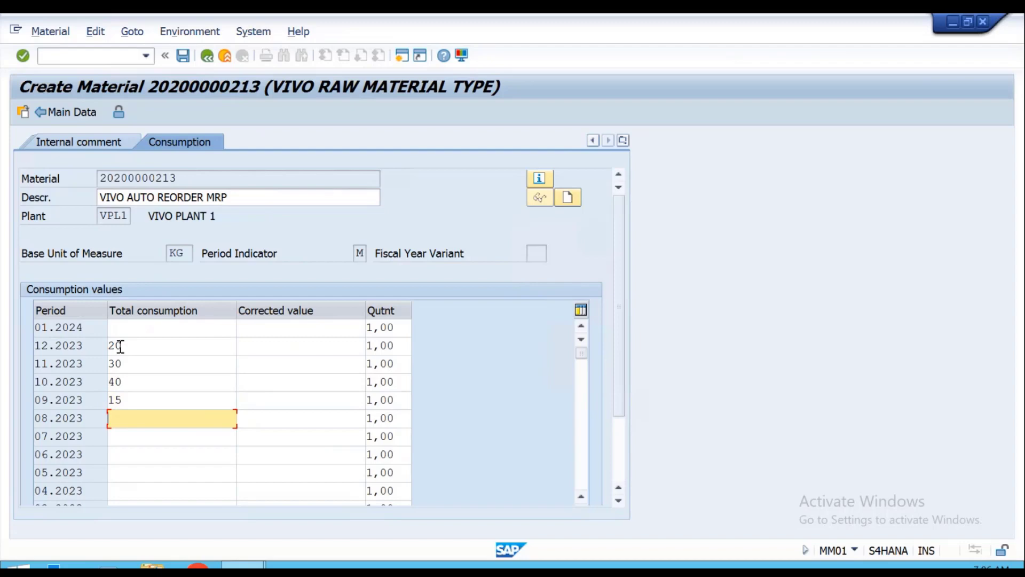
pyautogui.write('30')
pyautogui.click(132, 437)
pyautogui.write('20')
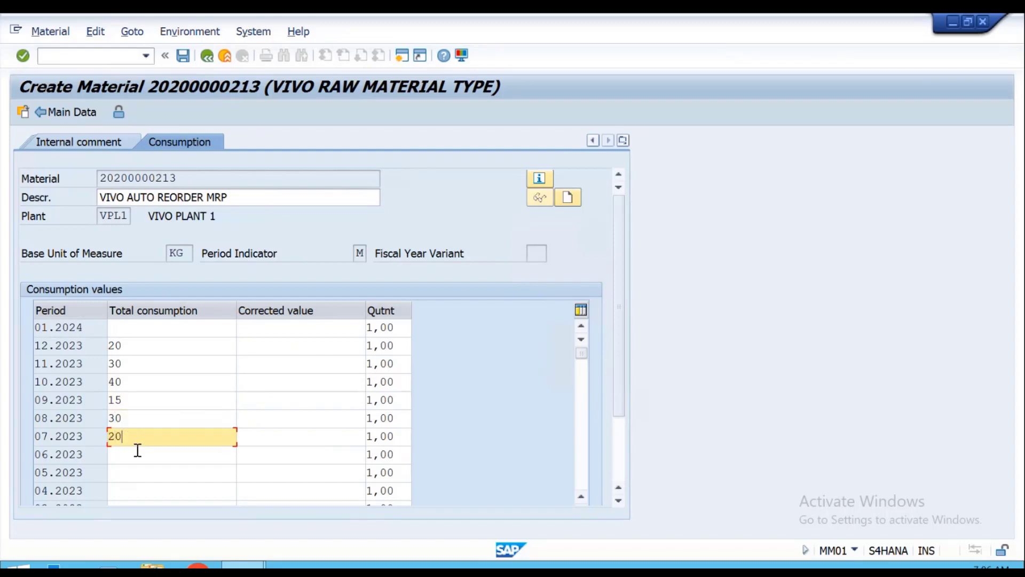
pyautogui.click(136, 455)
pyautogui.write('25')
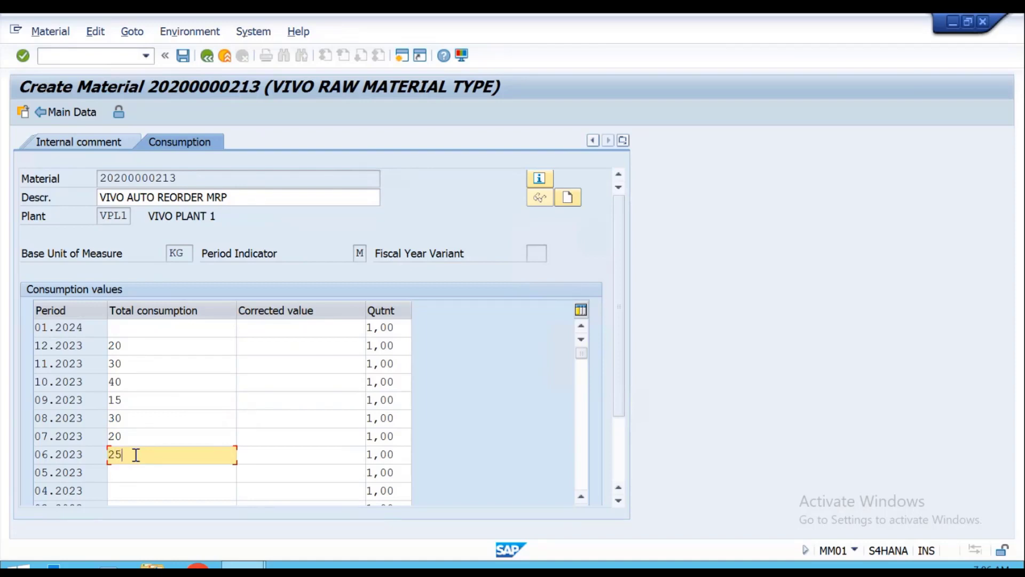
pyautogui.press('Down')
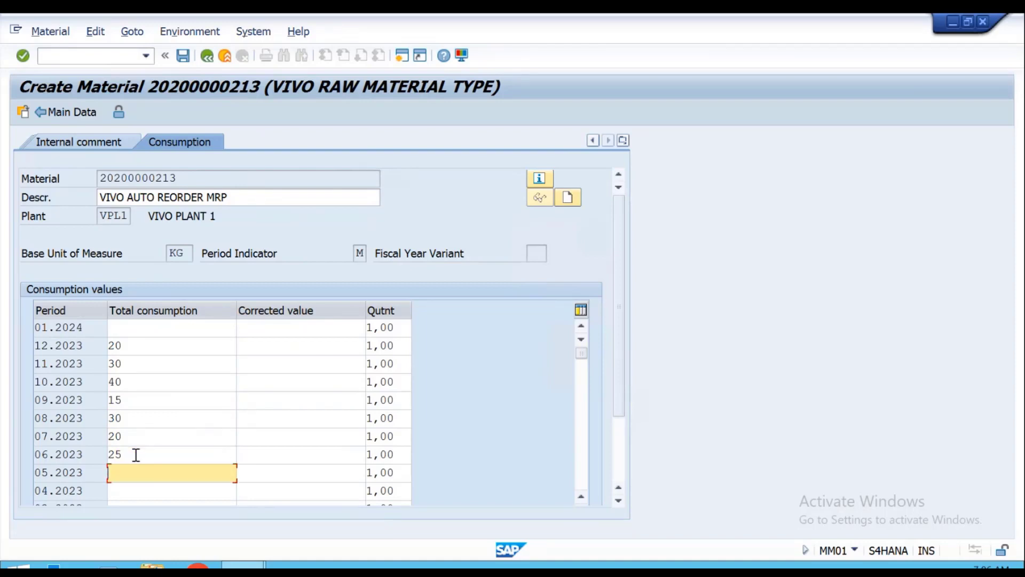
pyautogui.write('35')
pyautogui.press('Down')
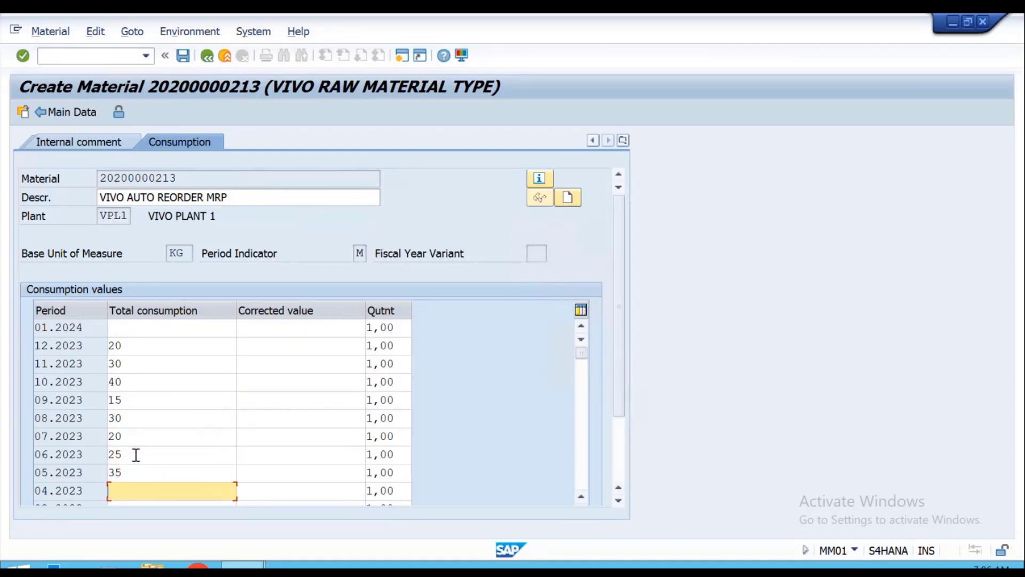
pyautogui.write('10')
pyautogui.press('Down')
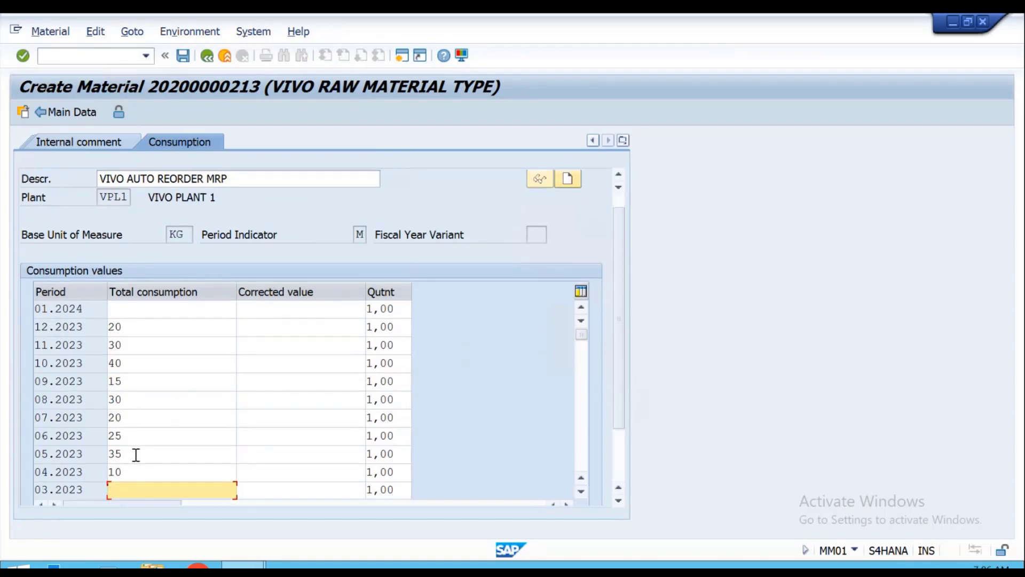
pyautogui.write('15')
# - Enter total consumption of 20 for 02.2023 and 25 for 01.2023, confirm the values and return to the main data
pyautogui.click(581, 490)
pyautogui.click(581, 490)
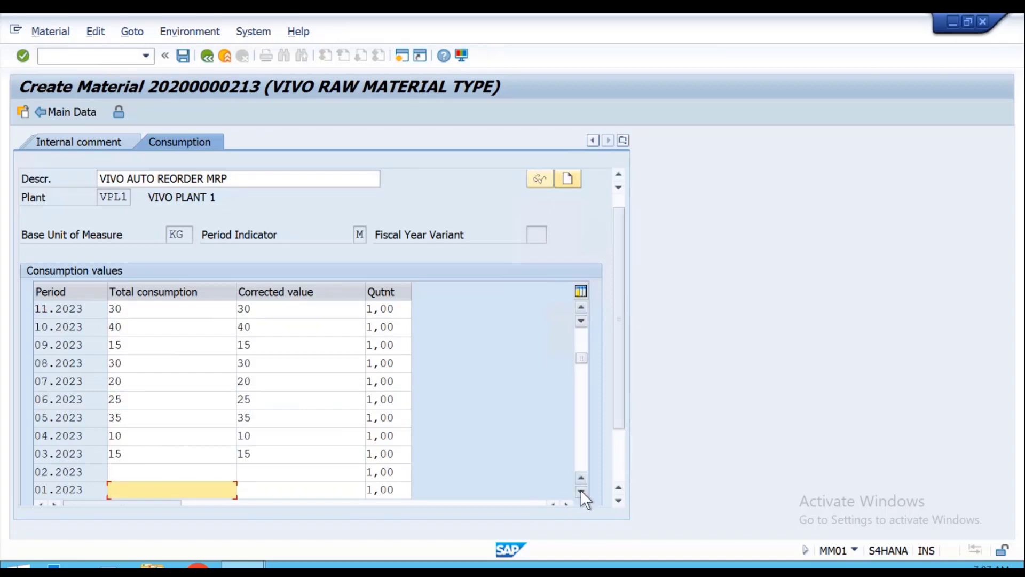
pyautogui.click(175, 468)
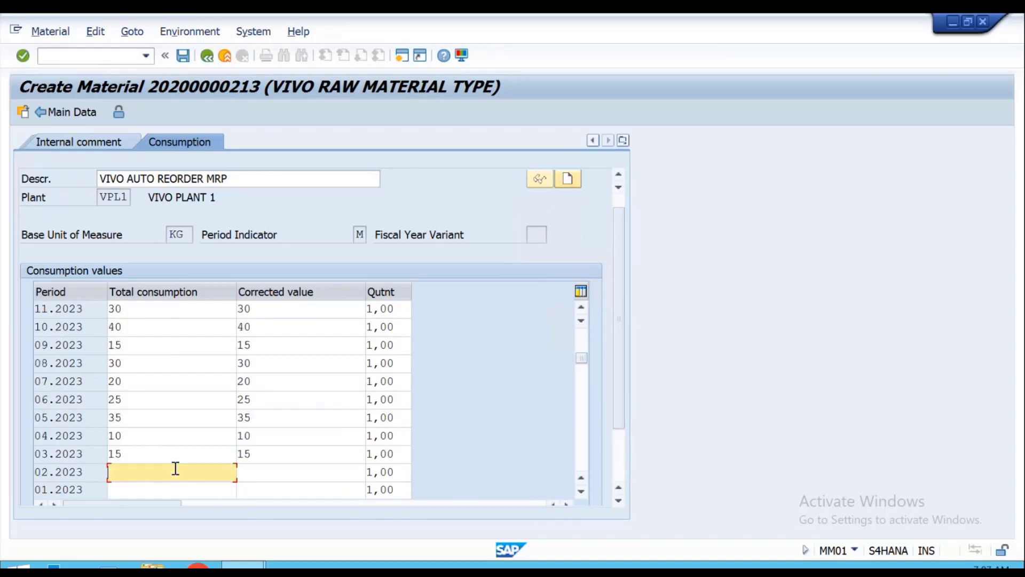
pyautogui.write('20')
pyautogui.press('Down')
pyautogui.write('2')
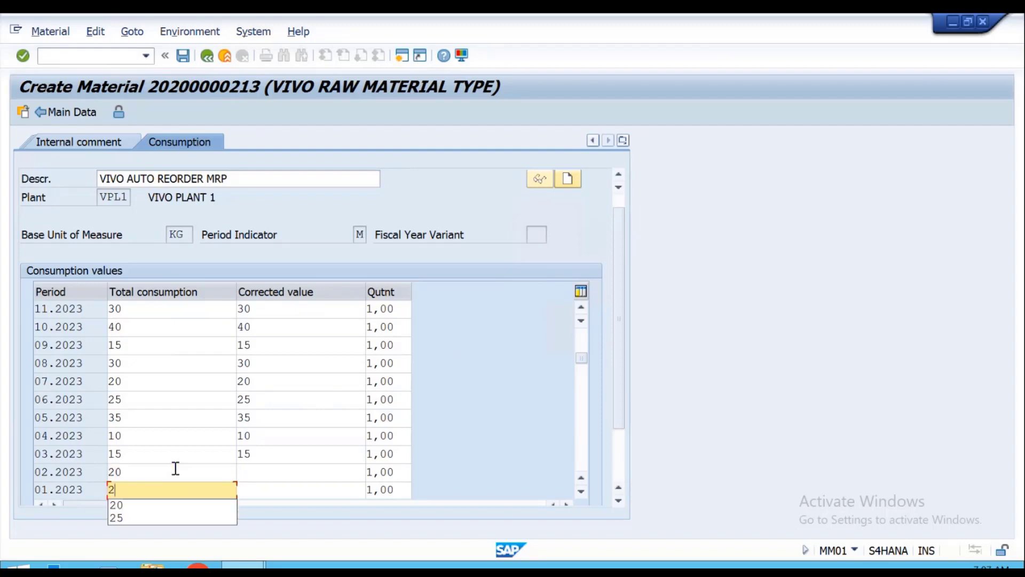
pyautogui.write('5')
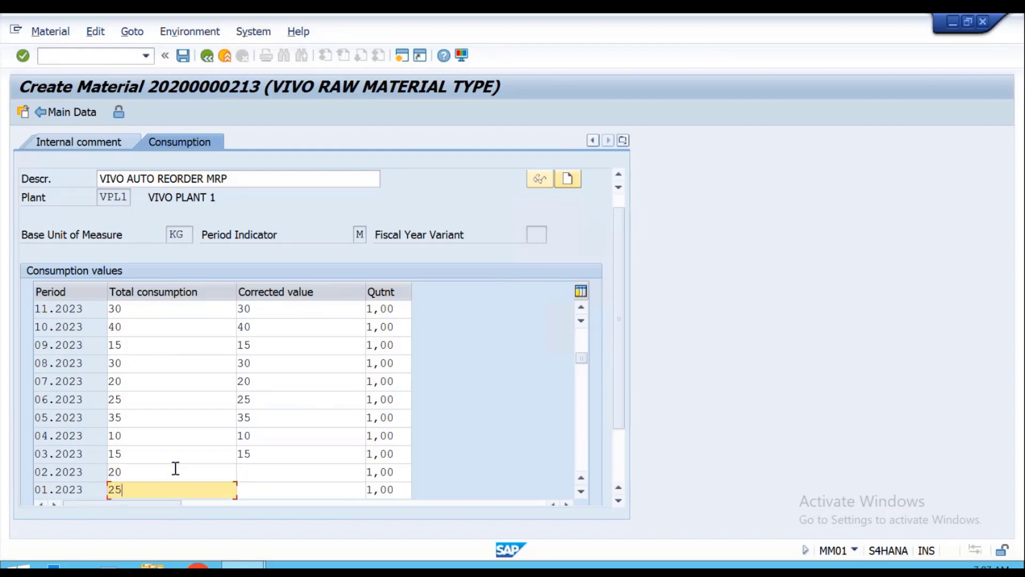
pyautogui.press('Return')
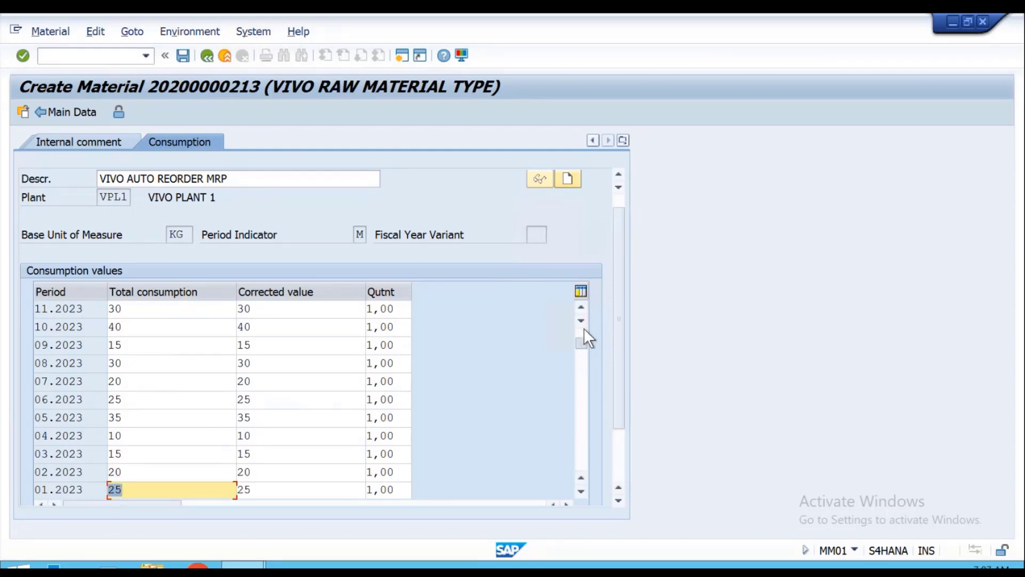
pyautogui.click(584, 327)
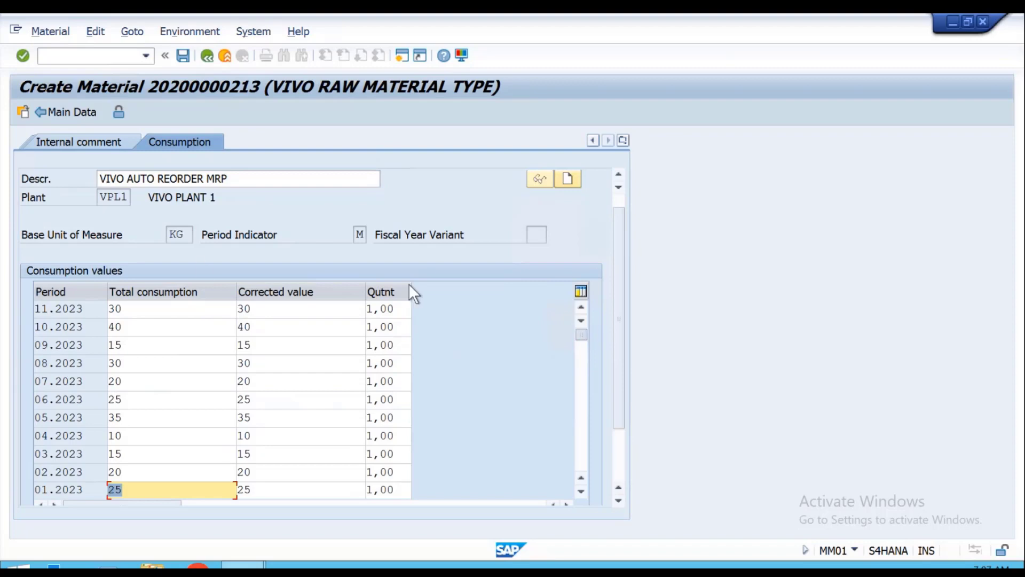
pyautogui.click(69, 112)
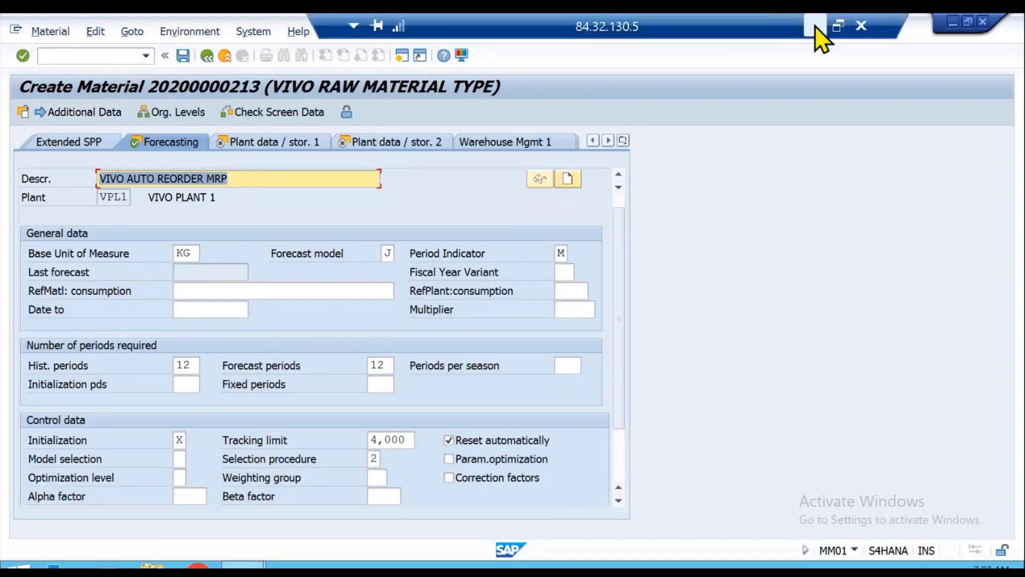
# - Switch to the planning slide, try to open the linked reorder point formula PDF, and return to SAP
pyautogui.click(815, 20)
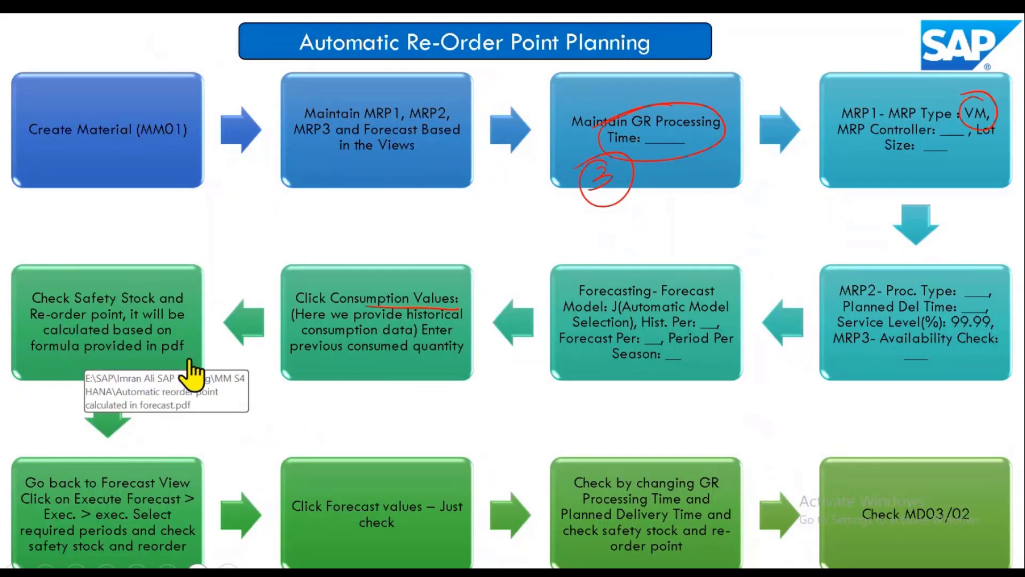
pyautogui.click(142, 339)
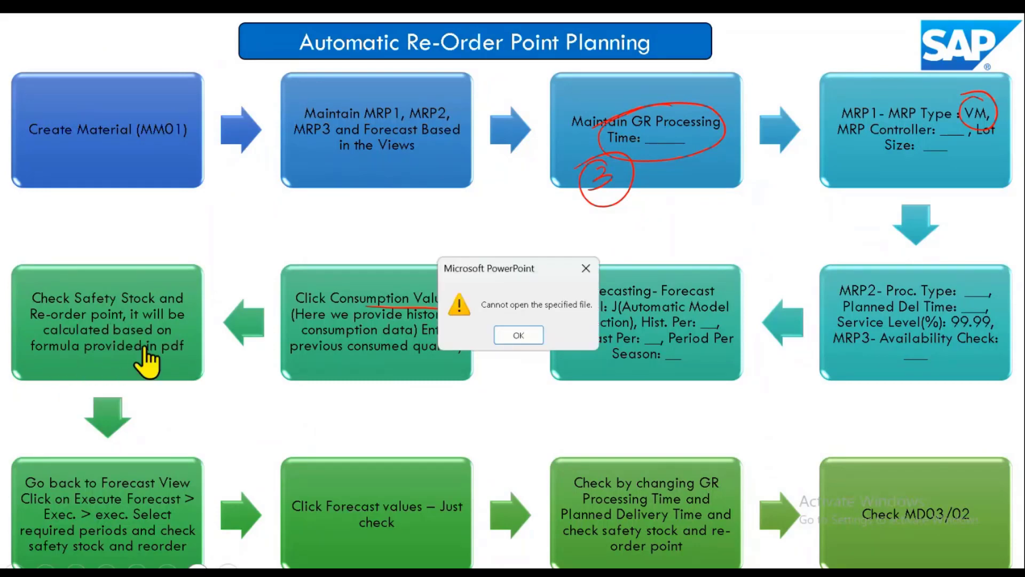
pyautogui.click(520, 337)
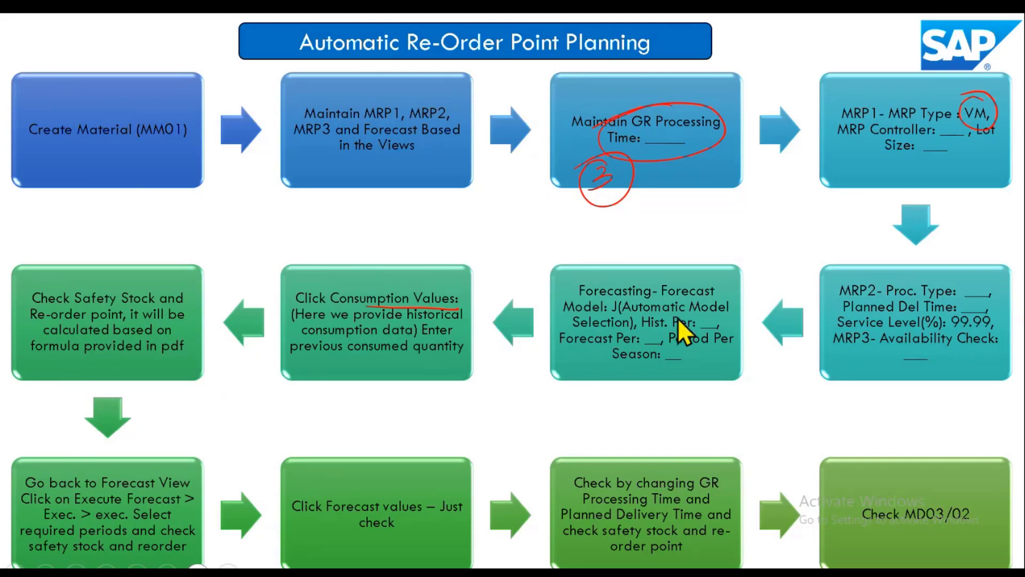
pyautogui.hotkey('alt', 'Tab')
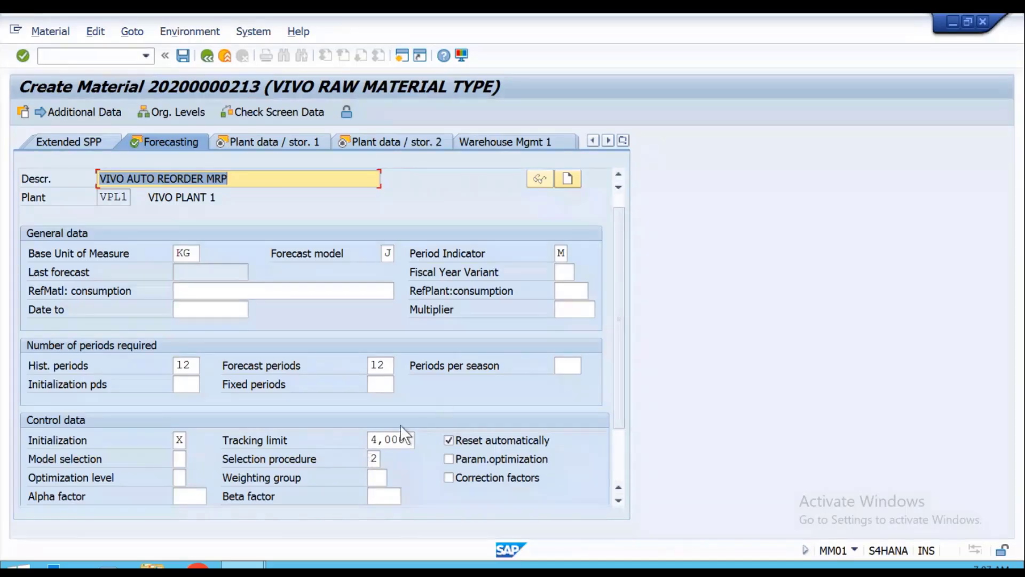
# - Execute the forecast from period 01.2024, using the Trend test for automatic model selection
pyautogui.click(390, 439)
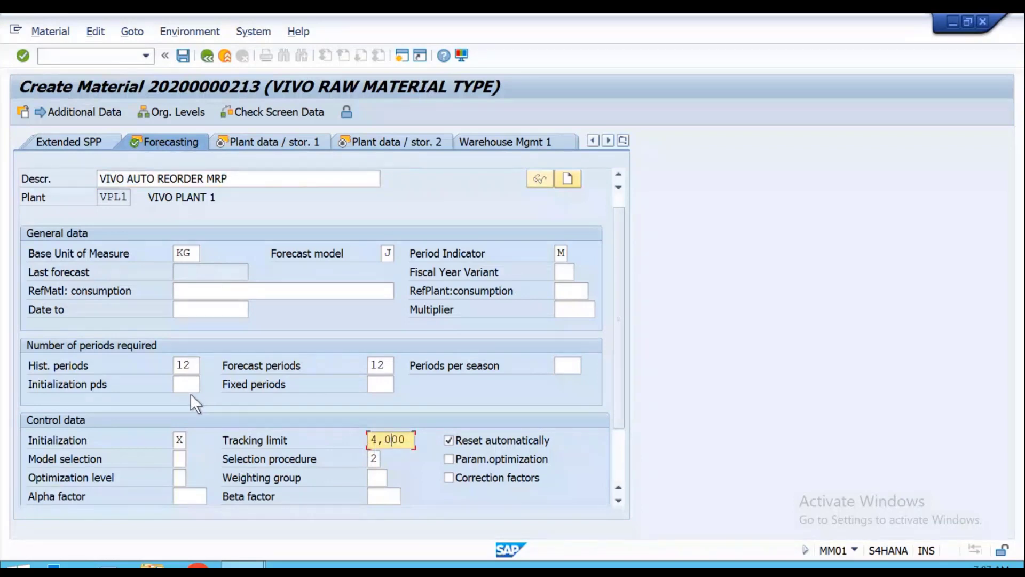
pyautogui.scroll(-2, 411, 383)
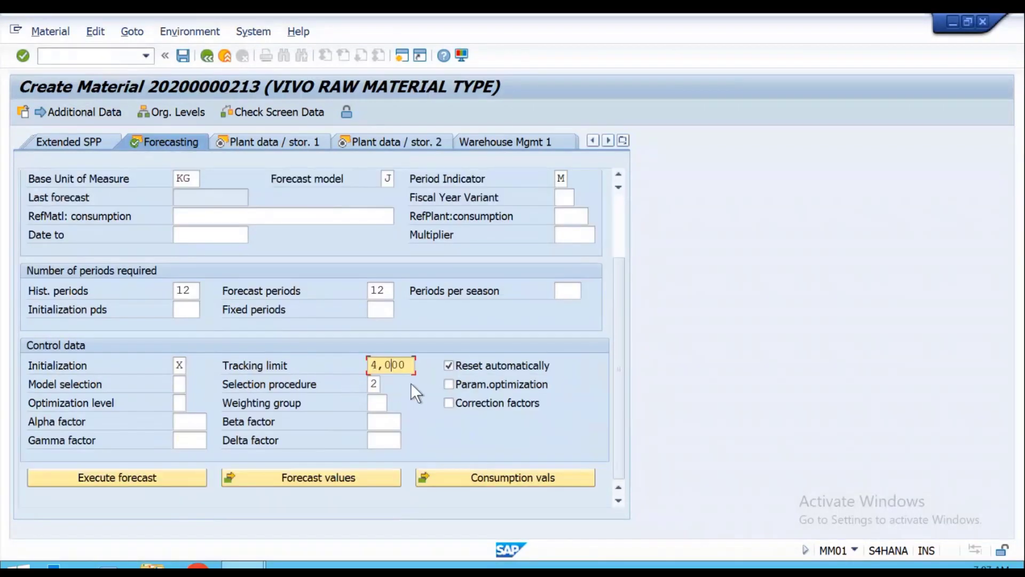
pyautogui.click(92, 476)
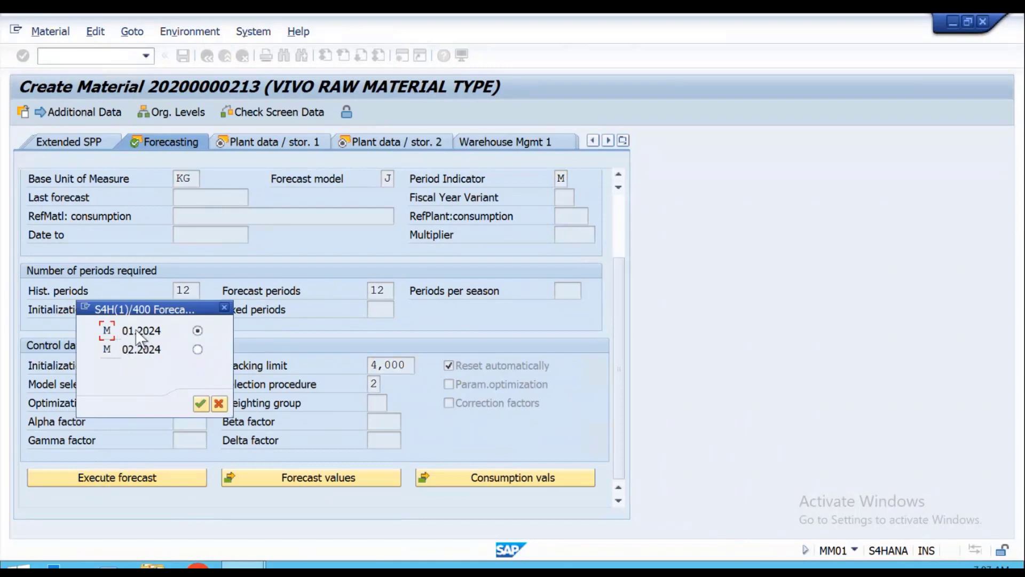
pyautogui.click(203, 401)
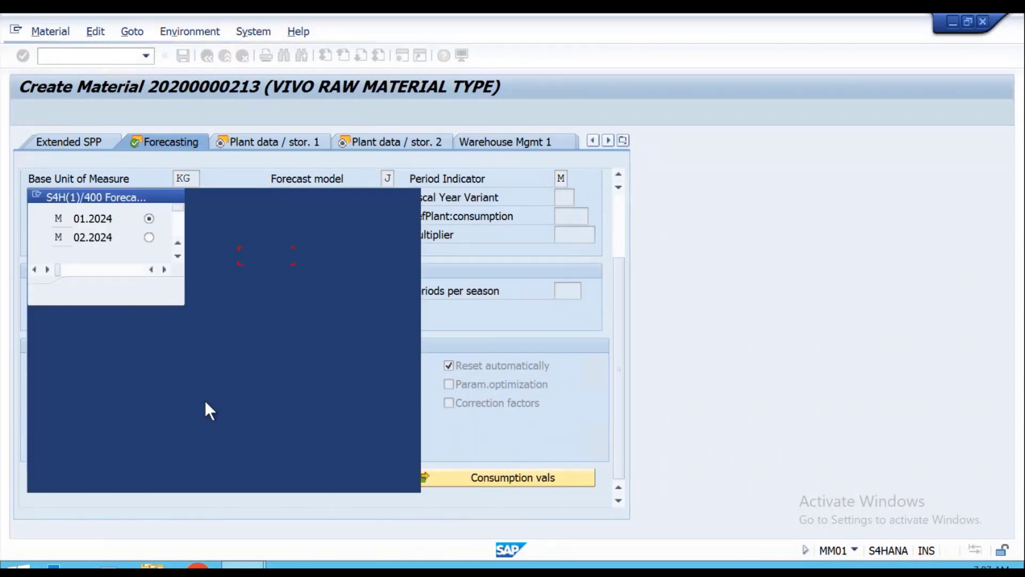
pyautogui.click(358, 479)
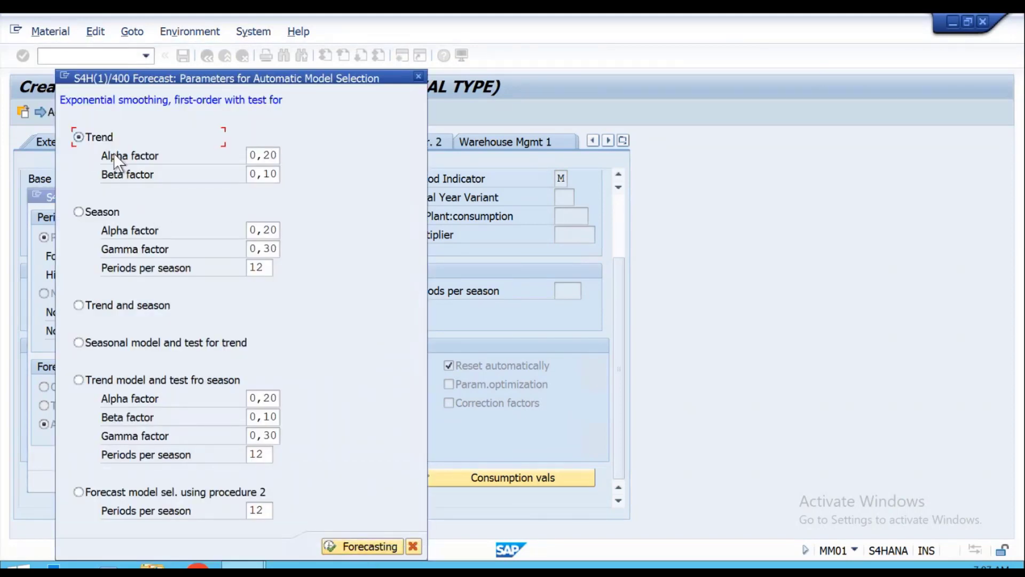
pyautogui.click(346, 543)
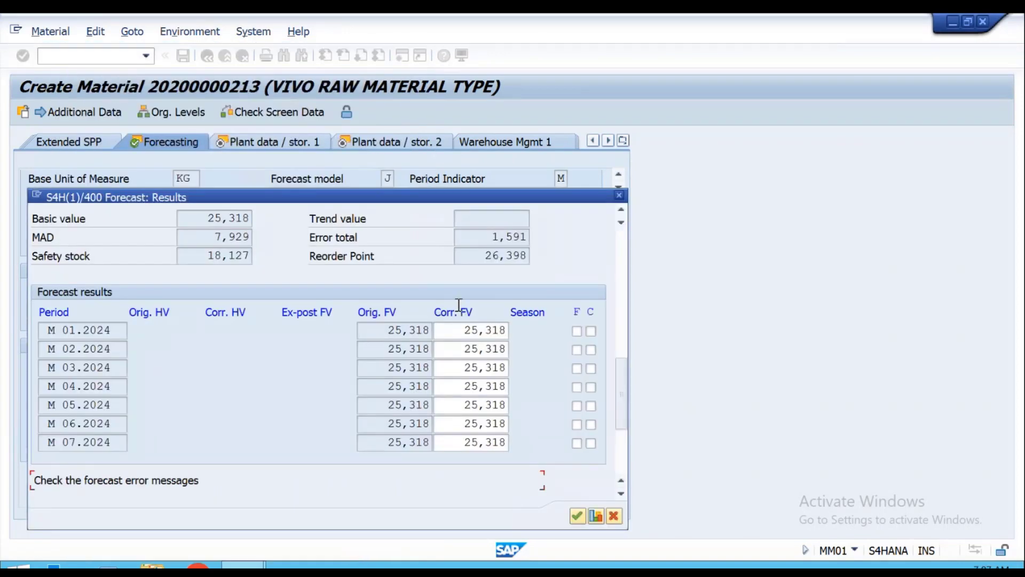
# - Check the corrected forecast values for 01.2024 to 04.2024 and accept the forecast results
pyautogui.doubleClick(469, 331)
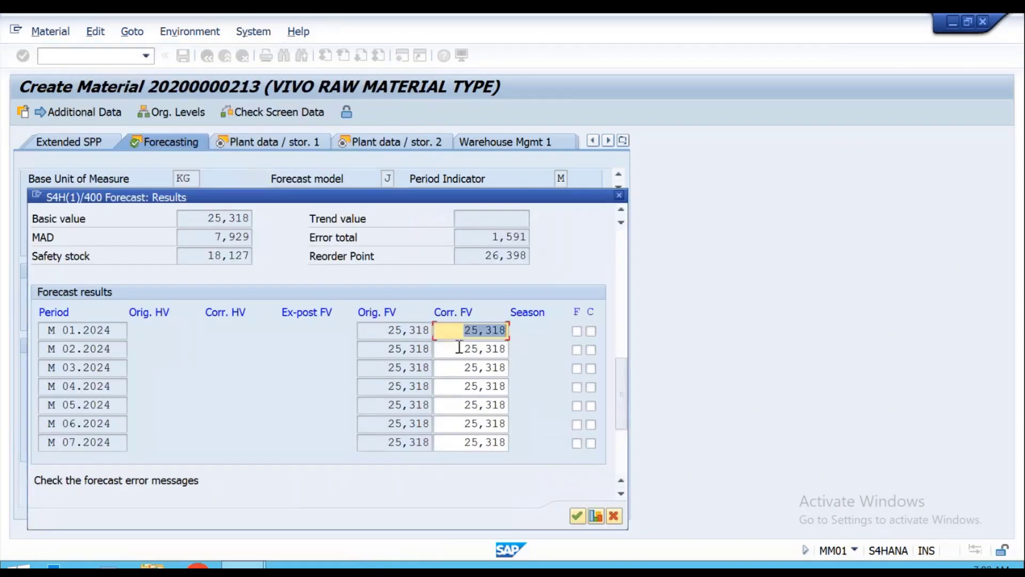
pyautogui.doubleClick(515, 347)
pyautogui.doubleClick(467, 367)
pyautogui.doubleClick(487, 387)
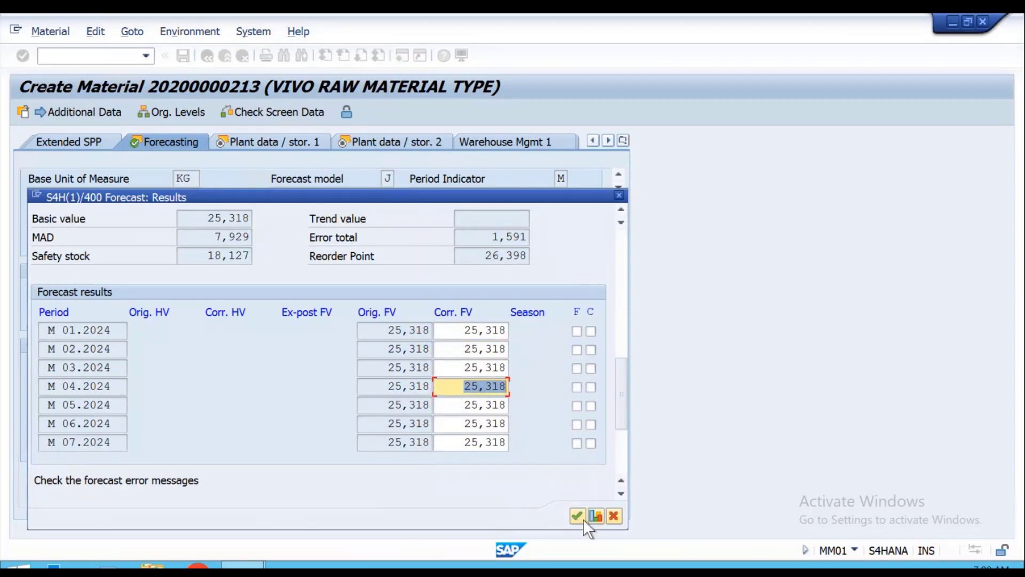
pyautogui.click(577, 515)
# - Open the forecast values from the Forecasting view, check the corrected values for 2024 and close the results
pyautogui.scroll(-1, 311, 383)
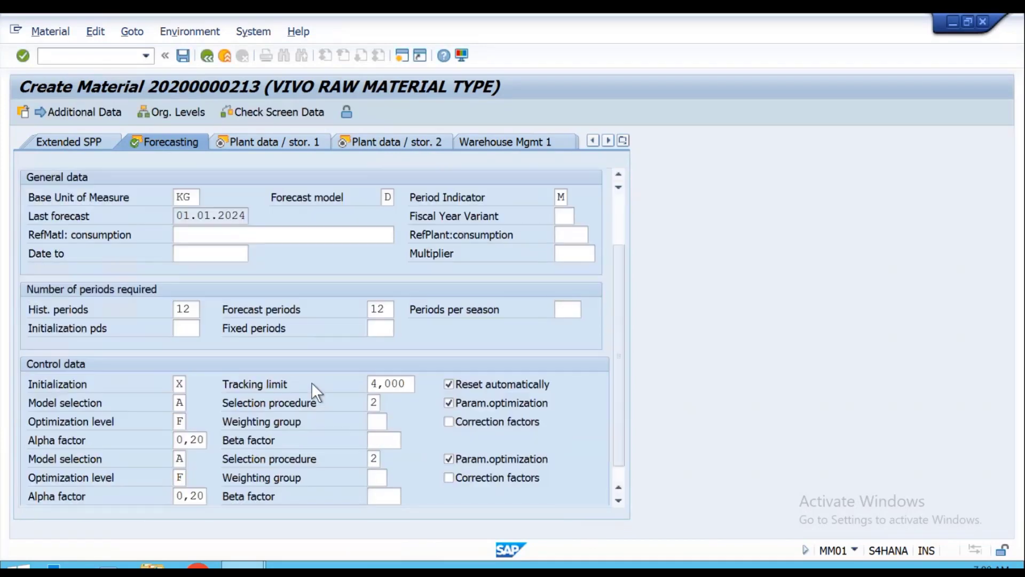
pyautogui.scroll(-1, 313, 384)
pyautogui.click(376, 477)
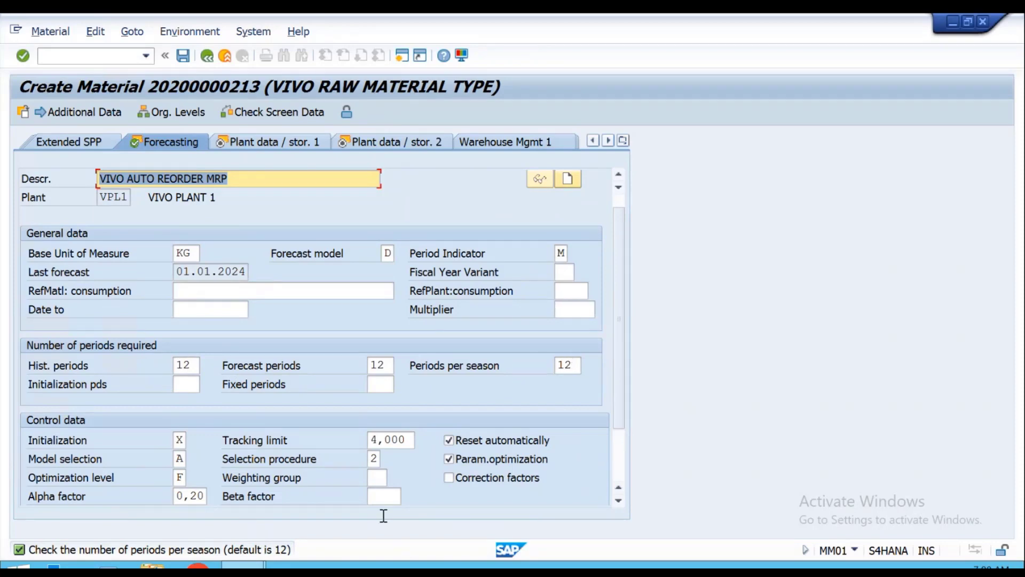
pyautogui.scroll(-2, 402, 478)
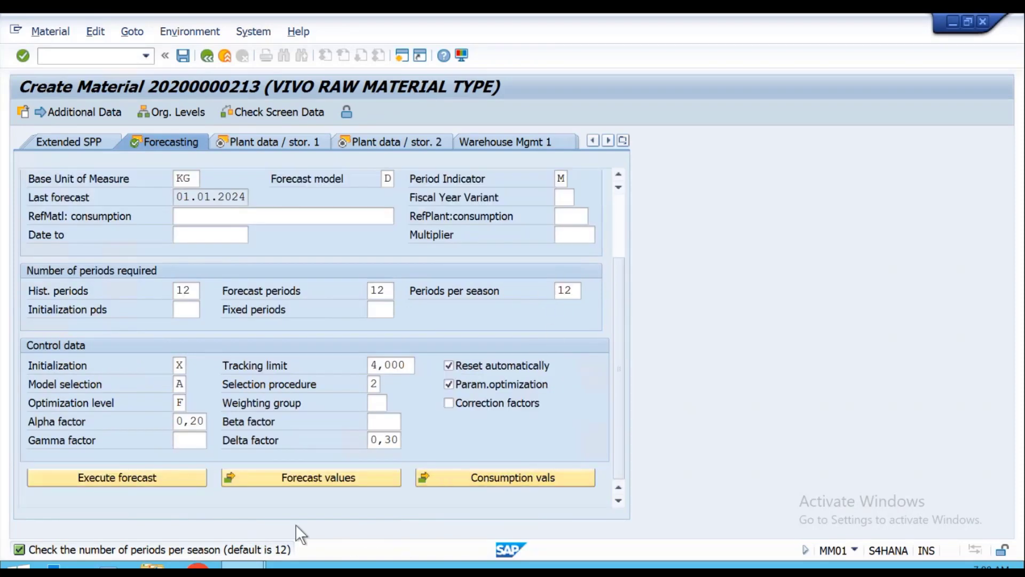
pyautogui.click(303, 479)
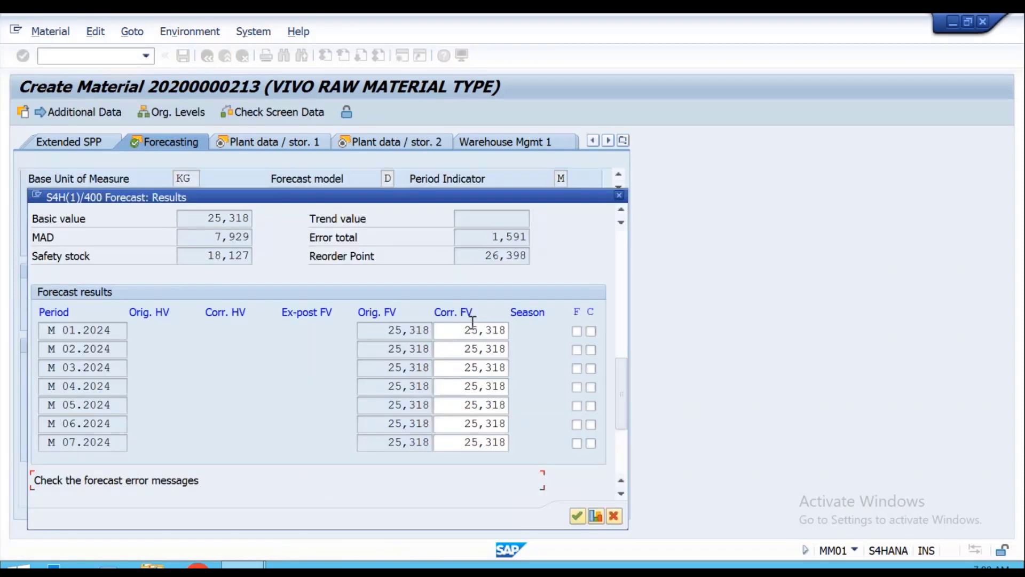
pyautogui.click(462, 350)
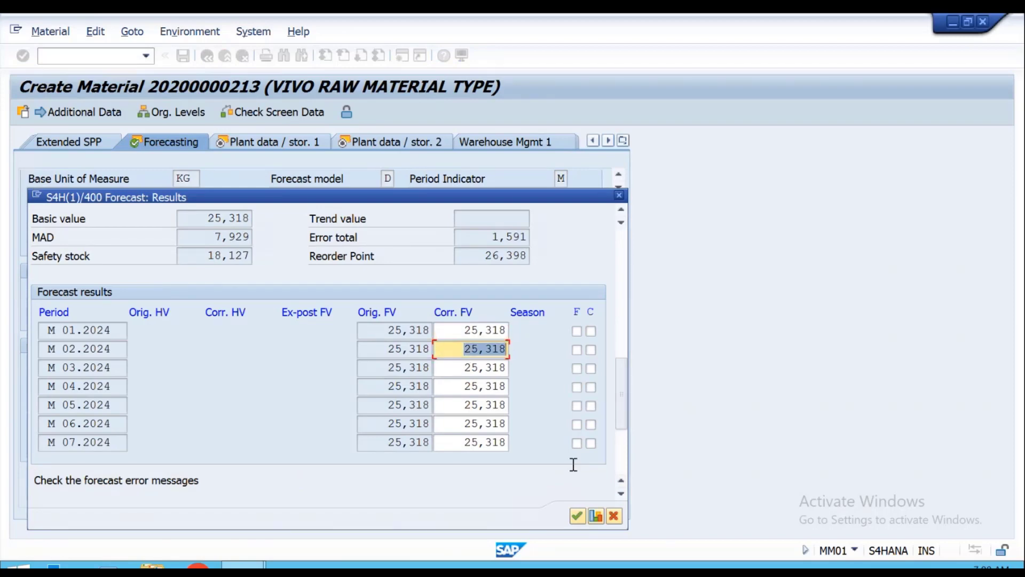
pyautogui.click(578, 516)
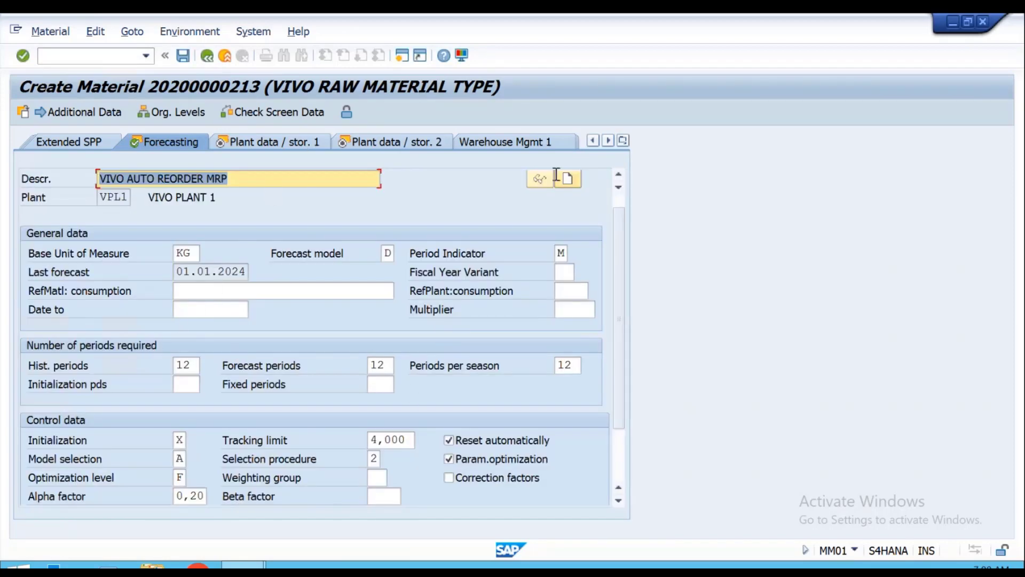
# - Check the calculated reorder point in the MRP 1 view and the safety stock in the MRP 2 view
pyautogui.click(623, 141)
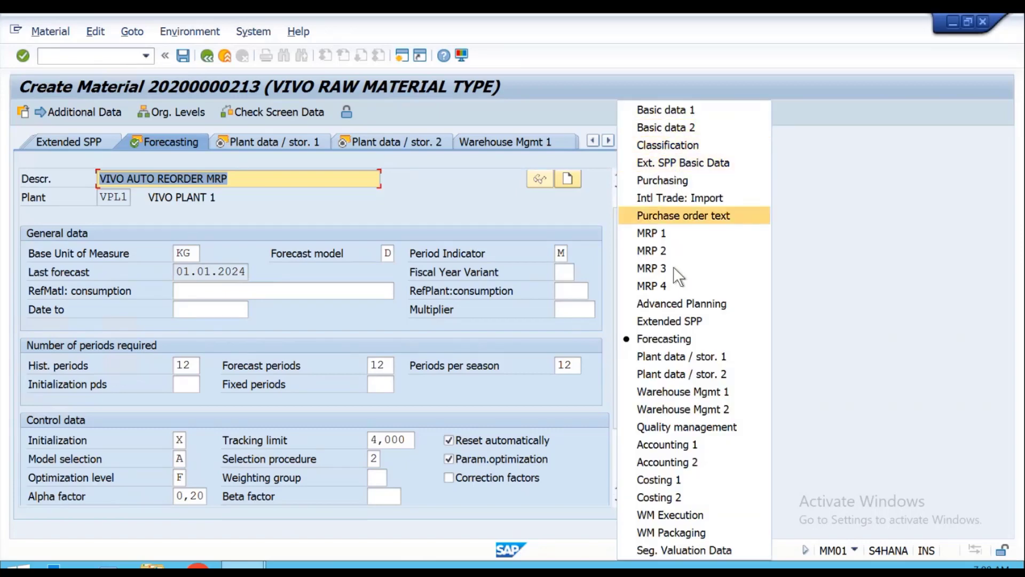
pyautogui.click(662, 232)
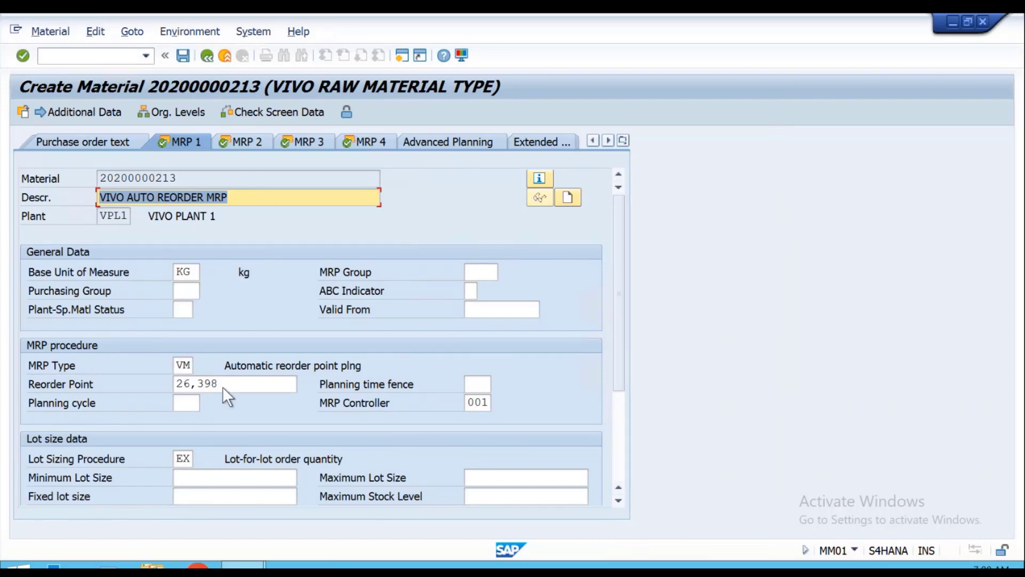
pyautogui.moveTo(225, 384); pyautogui.dragTo(162, 385)
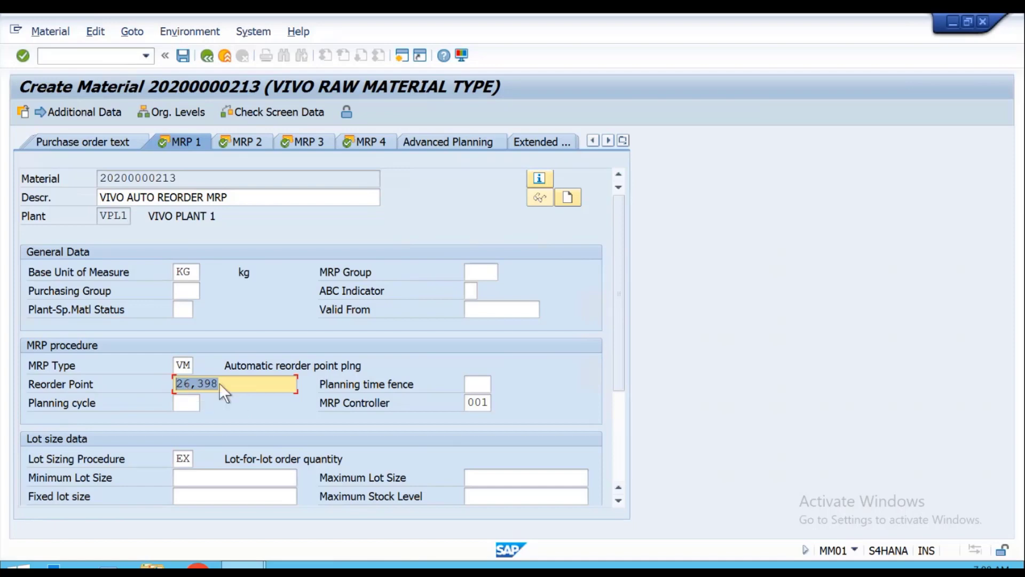
pyautogui.click(242, 143)
pyautogui.scroll(-1, 290, 386)
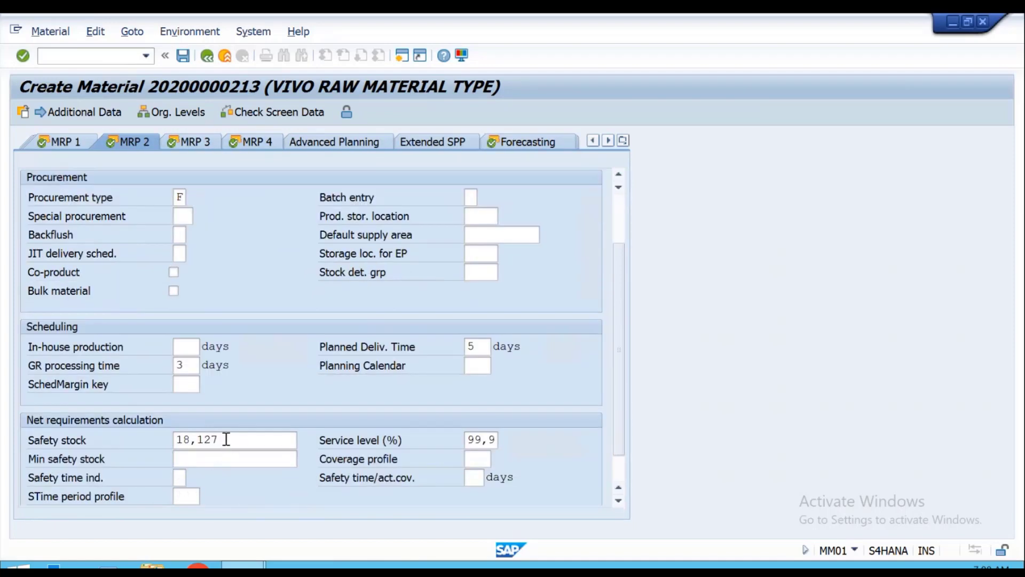
pyautogui.moveTo(227, 439); pyautogui.dragTo(171, 427)
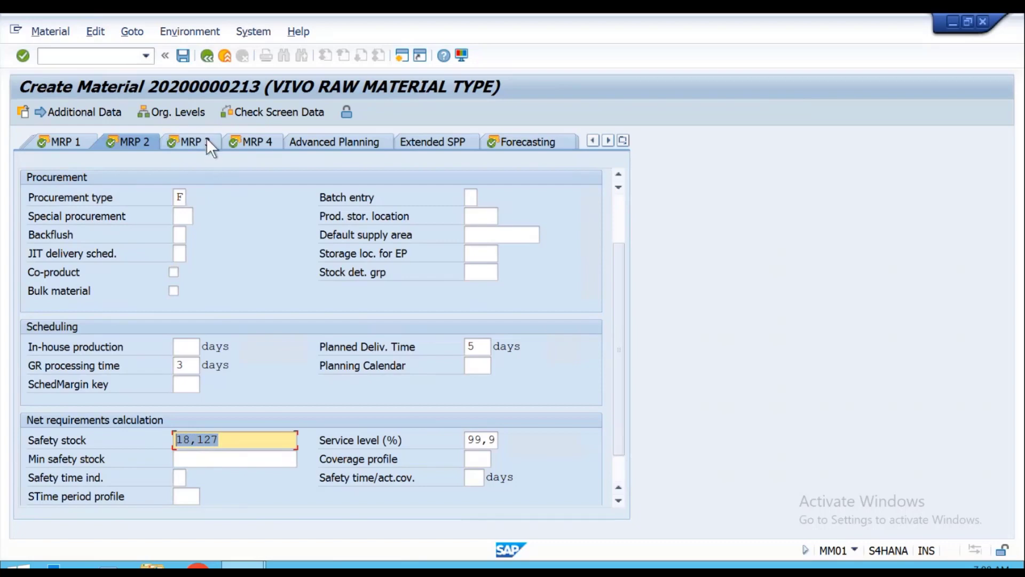
pyautogui.click(70, 148)
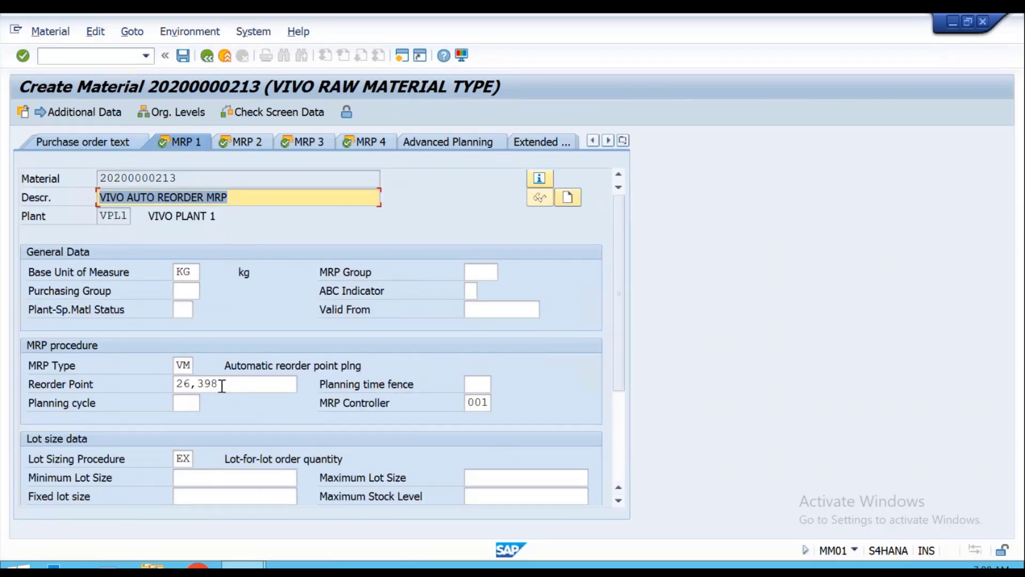
pyautogui.moveTo(223, 385); pyautogui.dragTo(174, 385)
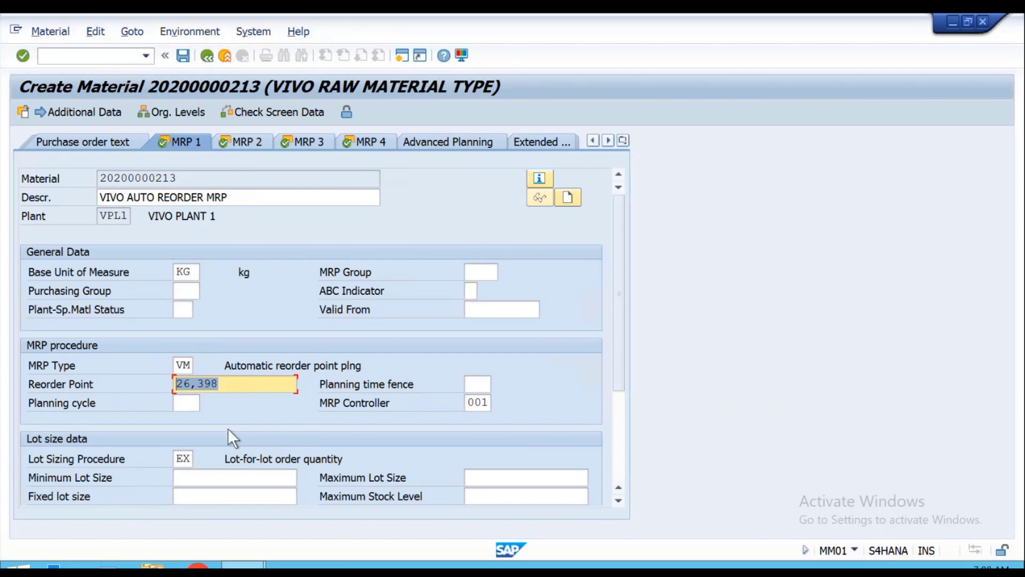
pyautogui.scroll(-3, 228, 428)
pyautogui.scroll(3, 370, 372)
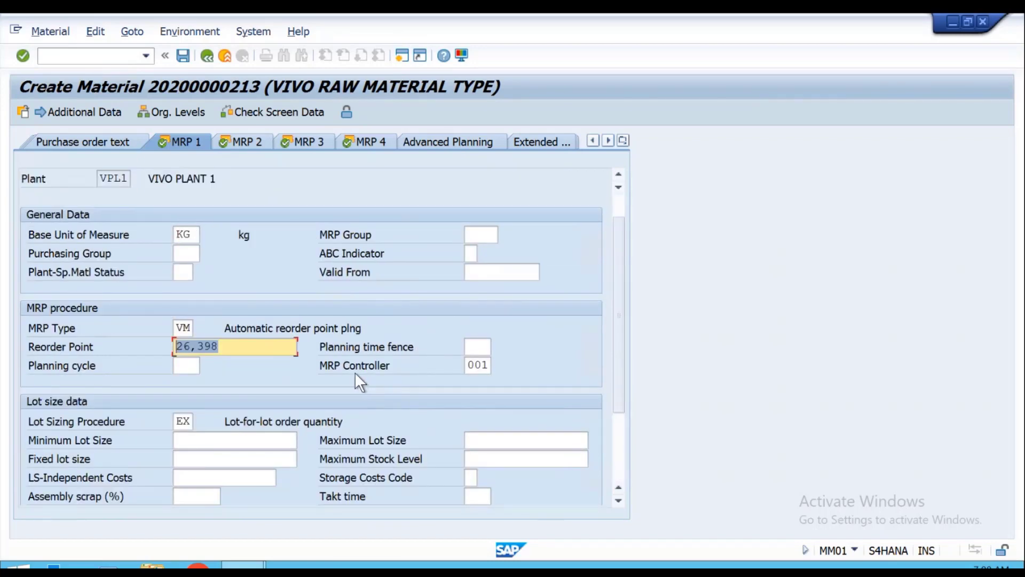
# - Set the planned delivery time in MRP 2 to 10 days and check the reorder point in MRP 1
pyautogui.click(245, 141)
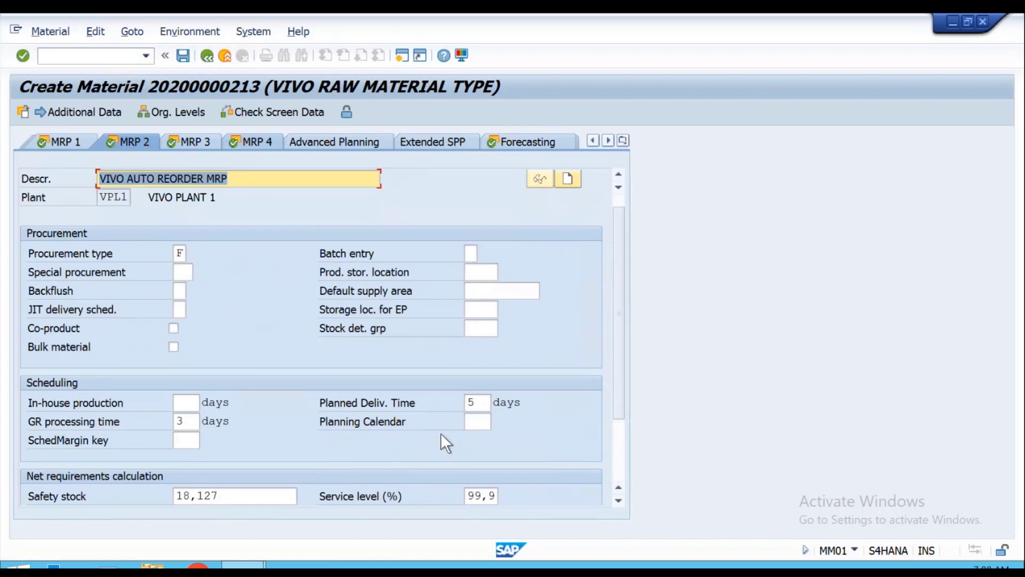
pyautogui.click(480, 403)
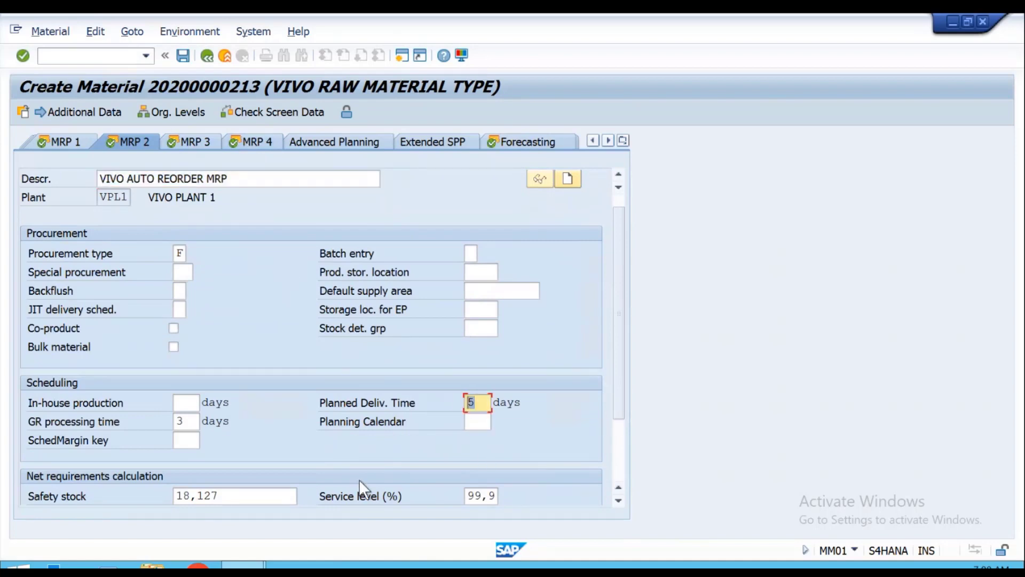
pyautogui.write('10')
pyautogui.press('Return')
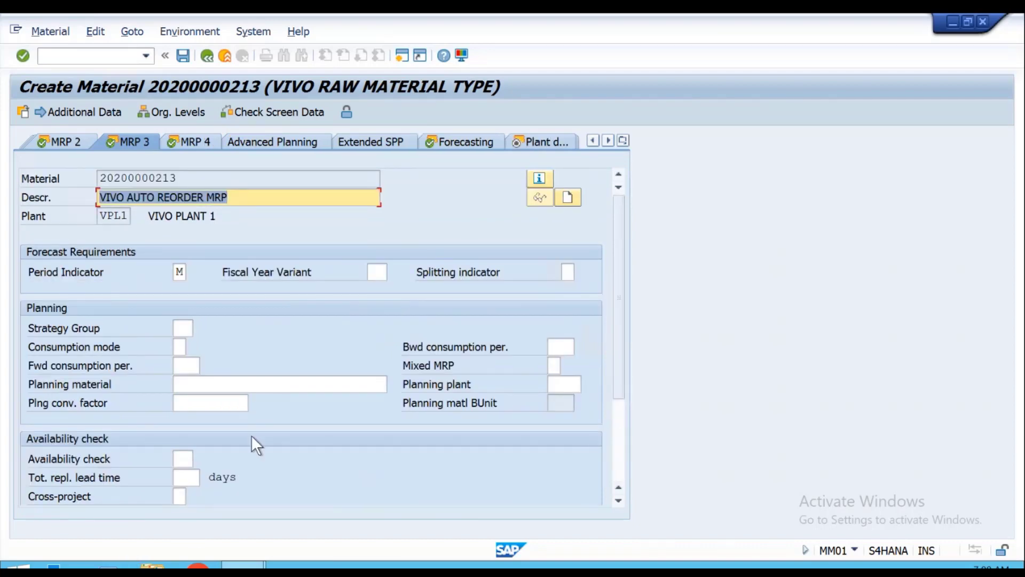
pyautogui.scroll(-2, 251, 435)
pyautogui.click(71, 141)
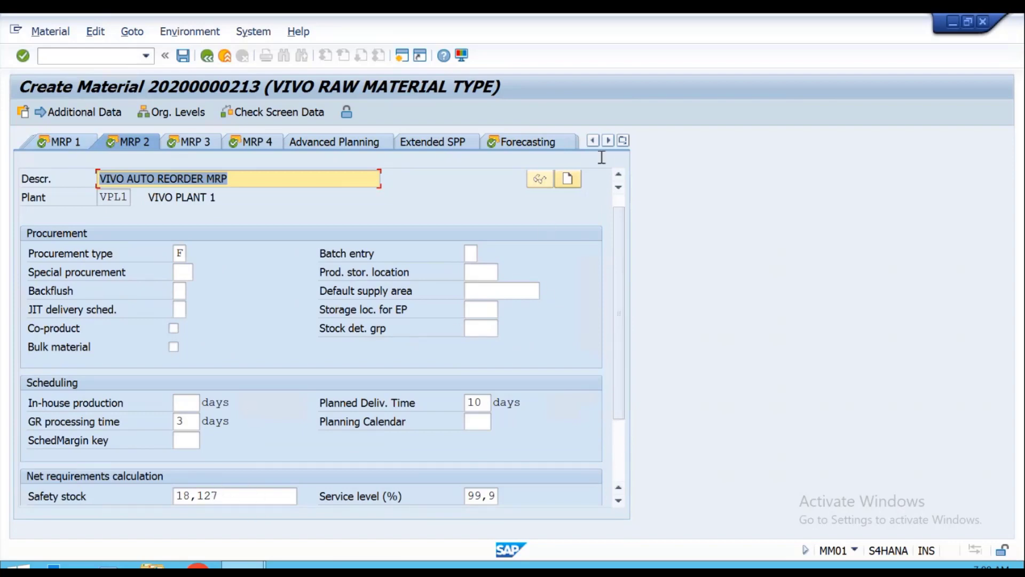
pyautogui.click(74, 142)
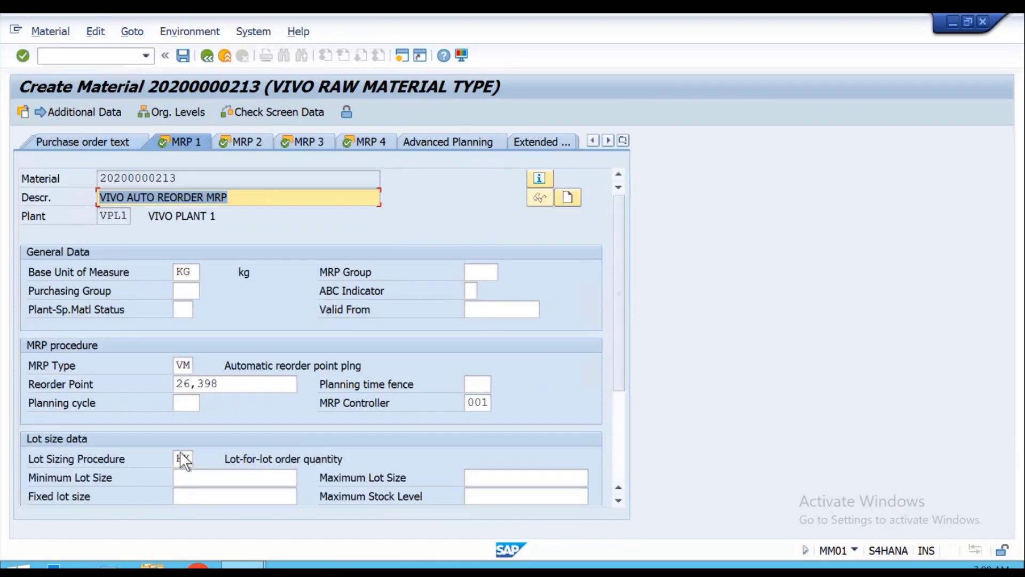
pyautogui.click(229, 383)
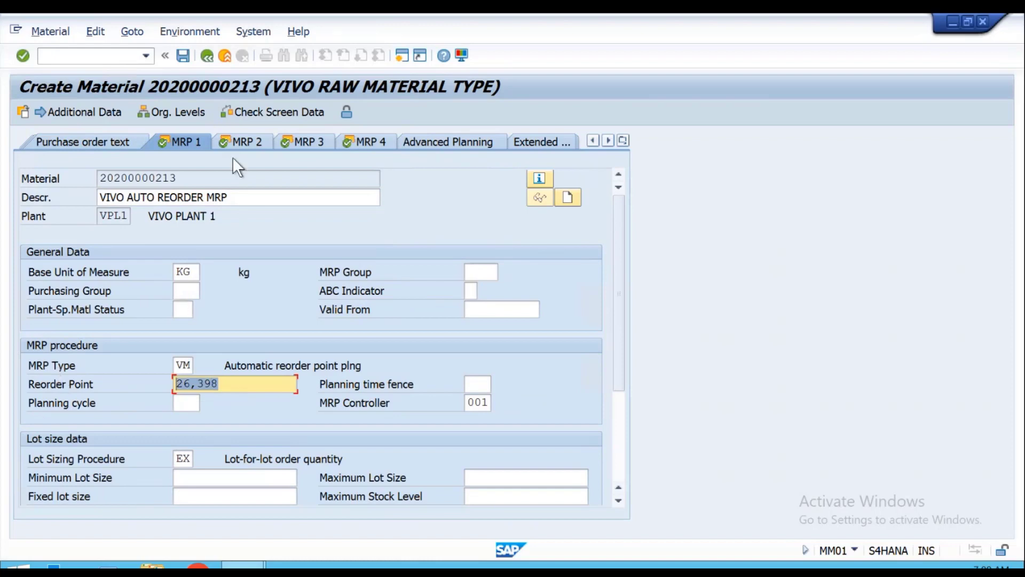
# - Set the GR processing time in MRP 2 to 6 days and check the safety stock
pyautogui.click(242, 142)
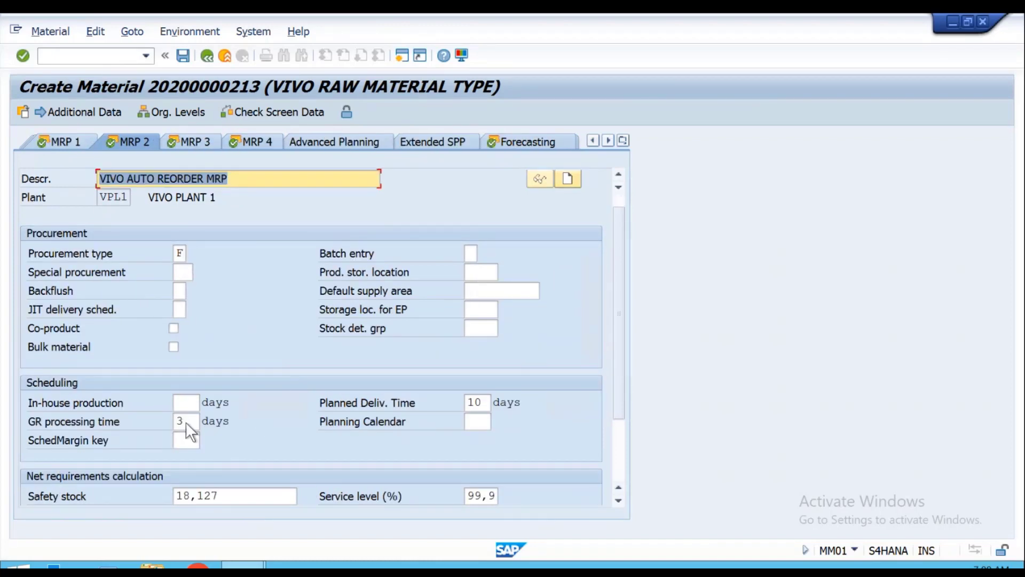
pyautogui.click(186, 422)
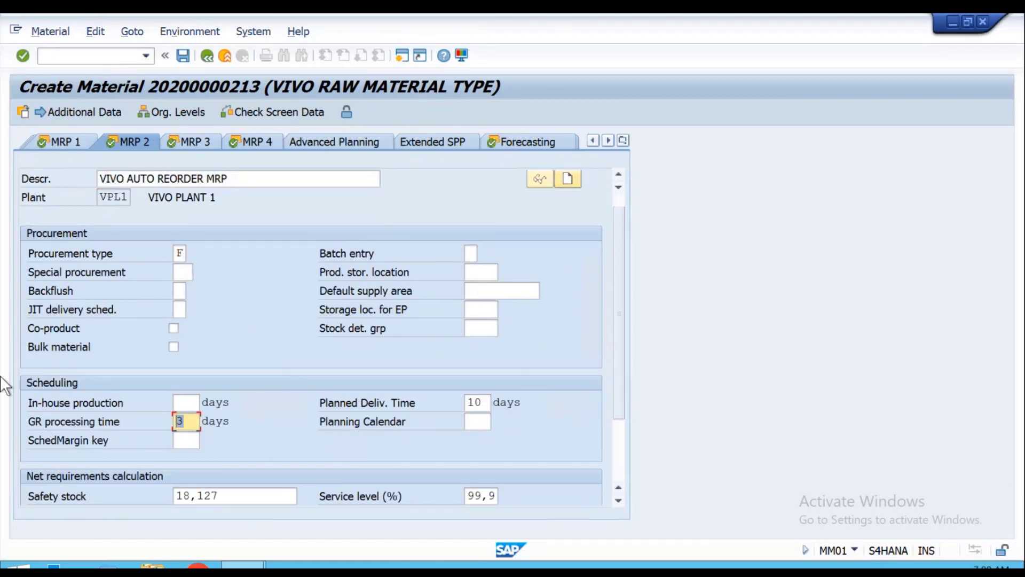
pyautogui.press('Return')
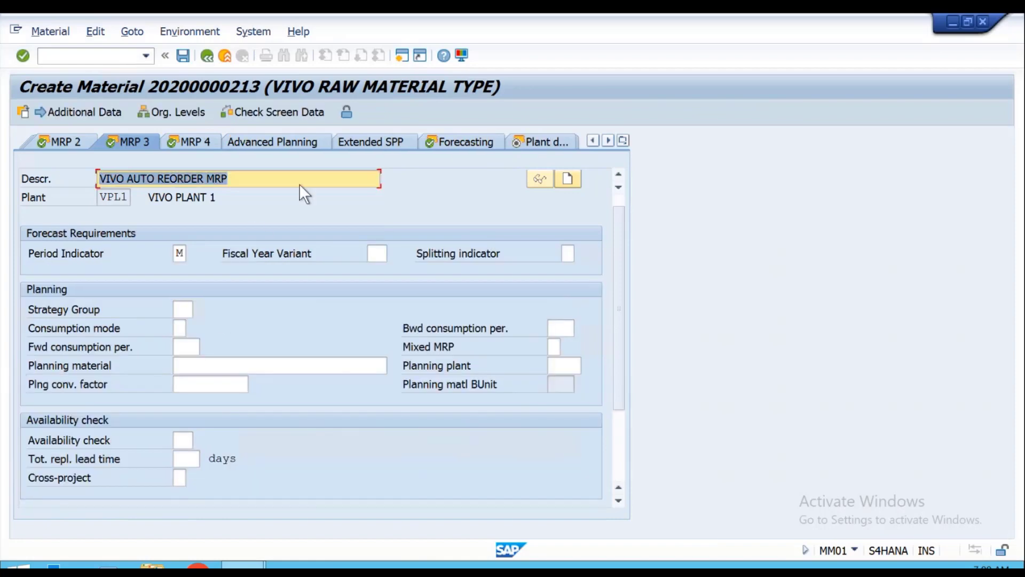
pyautogui.click(86, 142)
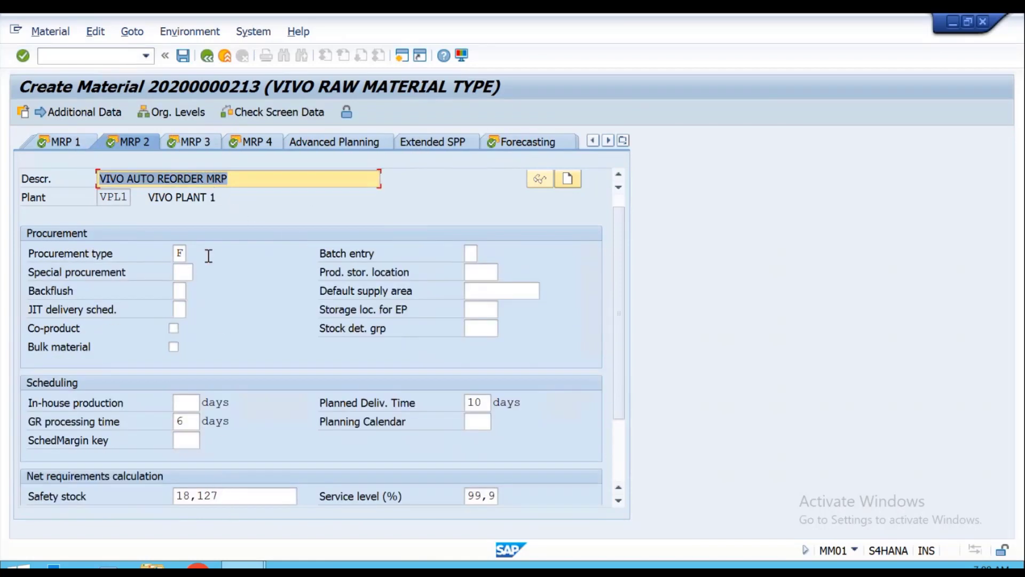
pyautogui.click(214, 496)
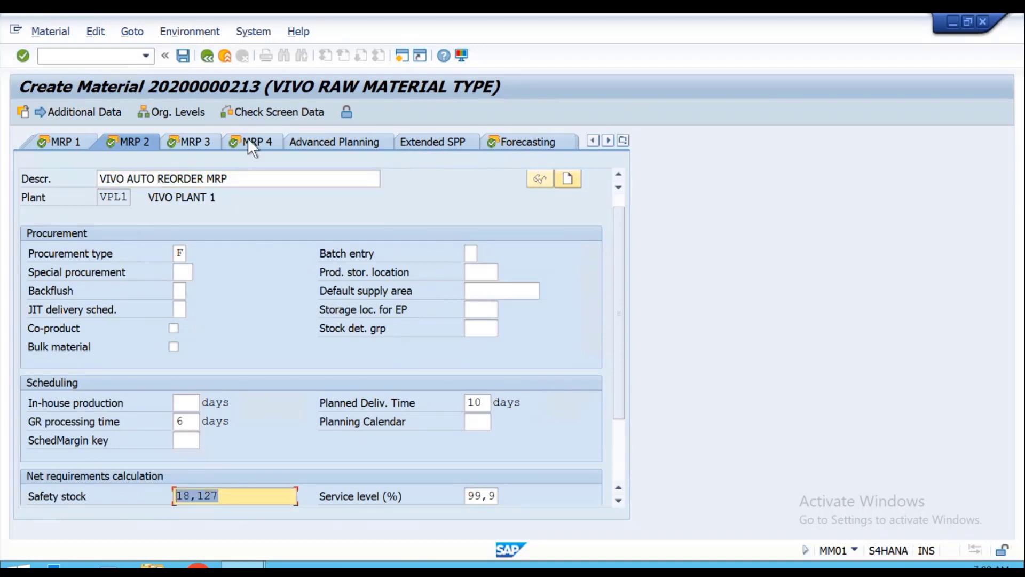
# - Execute the forecast again from period 01.2024, using the Trend and season test for automatic model selection, and accept the results
pyautogui.click(533, 142)
pyautogui.scroll(-2, 274, 454)
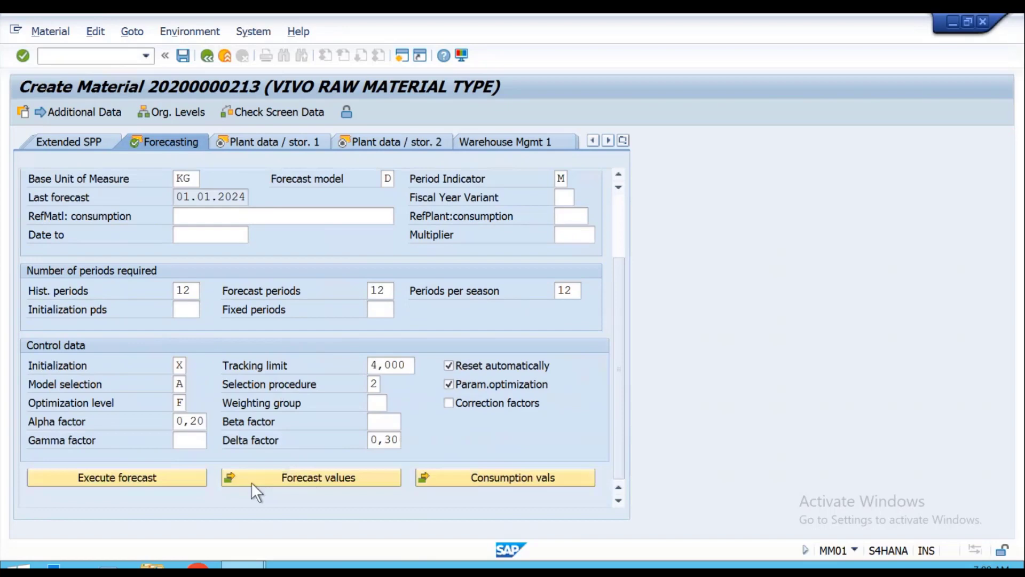
pyautogui.click(151, 478)
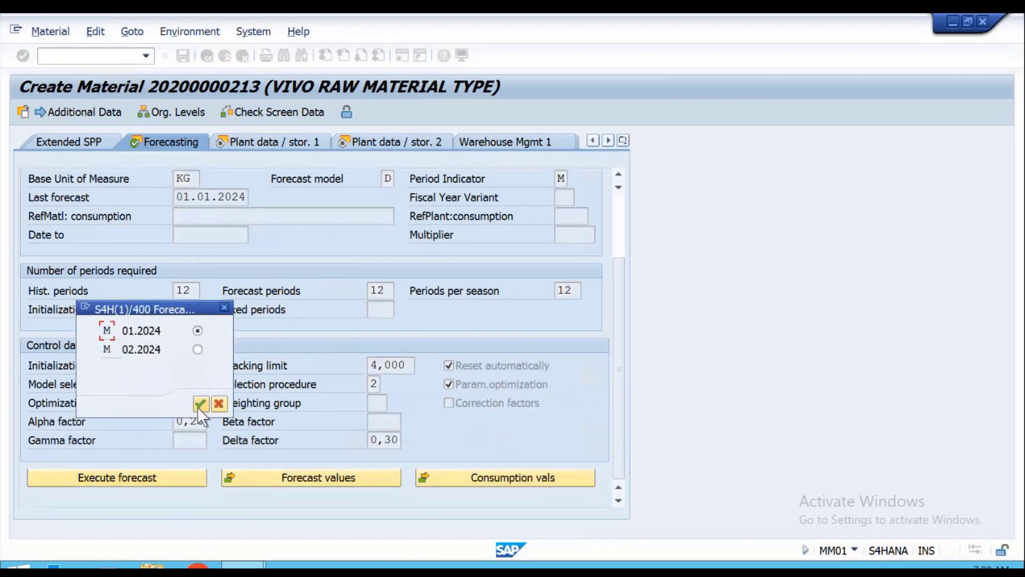
pyautogui.click(200, 404)
pyautogui.click(348, 477)
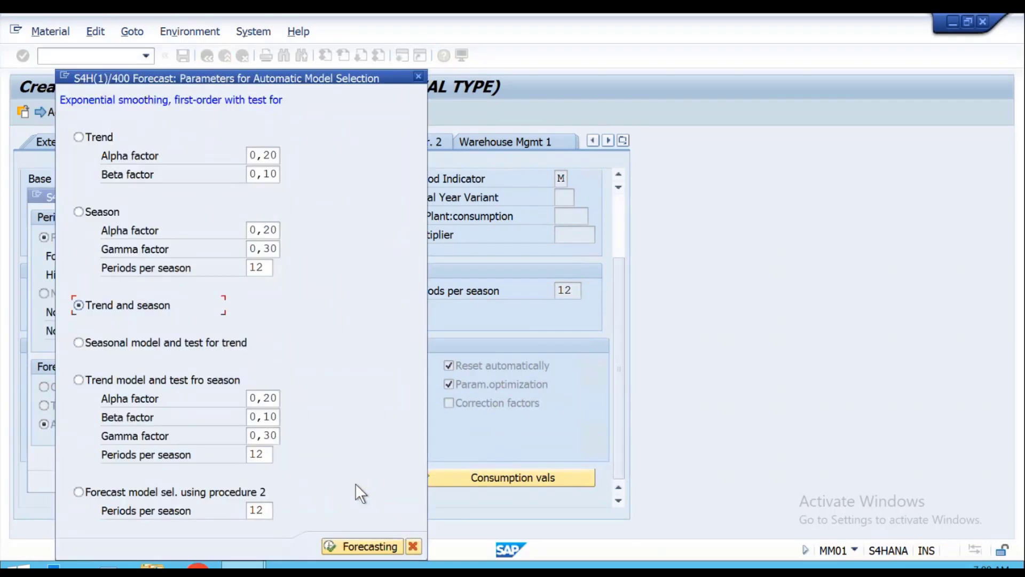
pyautogui.click(357, 546)
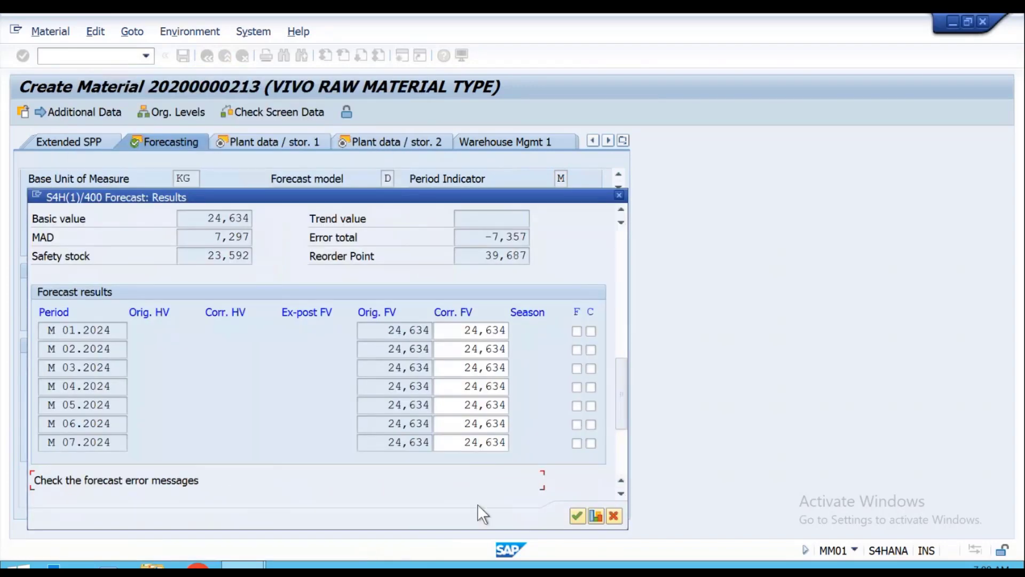
pyautogui.click(573, 514)
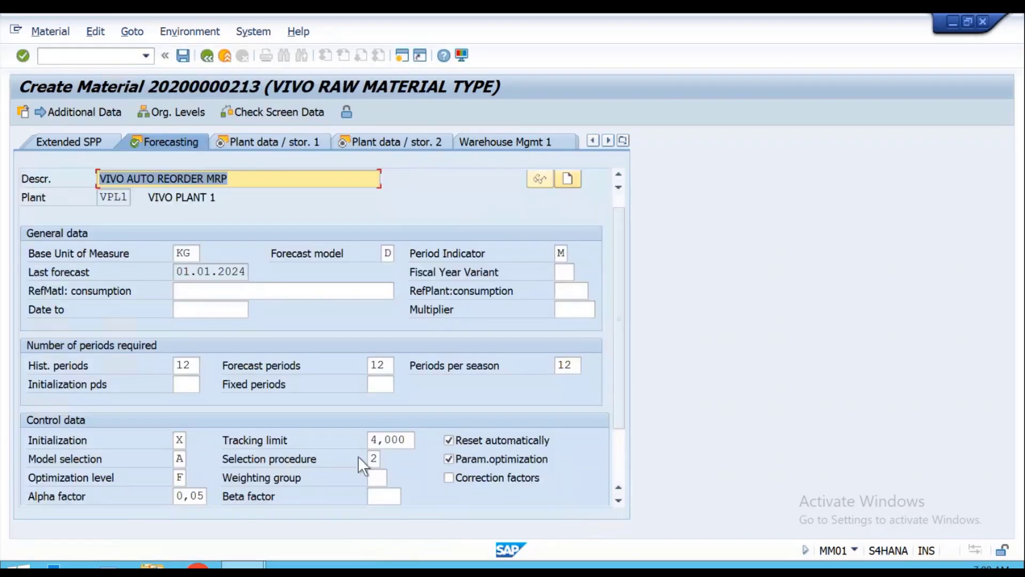
# - Check the recalculated safety stock and planned delivery time in MRP 2 and the reorder point in MRP 1
pyautogui.click(622, 141)
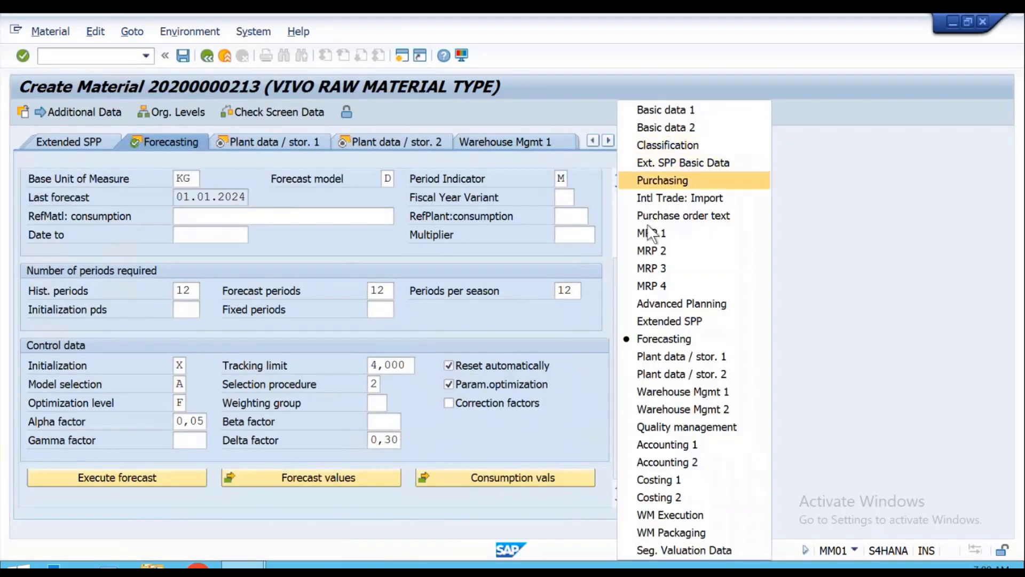
pyautogui.click(648, 251)
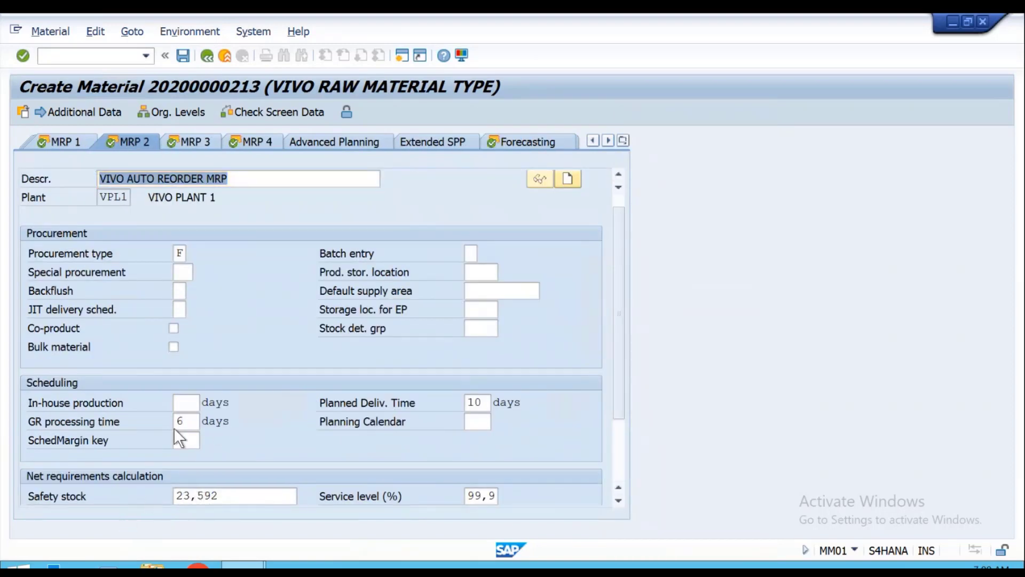
pyautogui.doubleClick(480, 399)
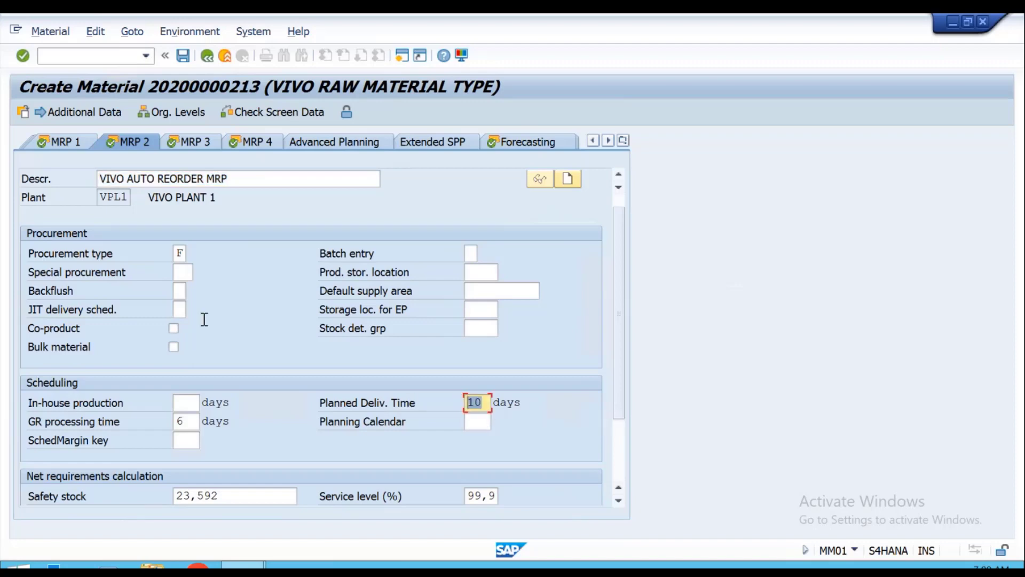
pyautogui.click(69, 146)
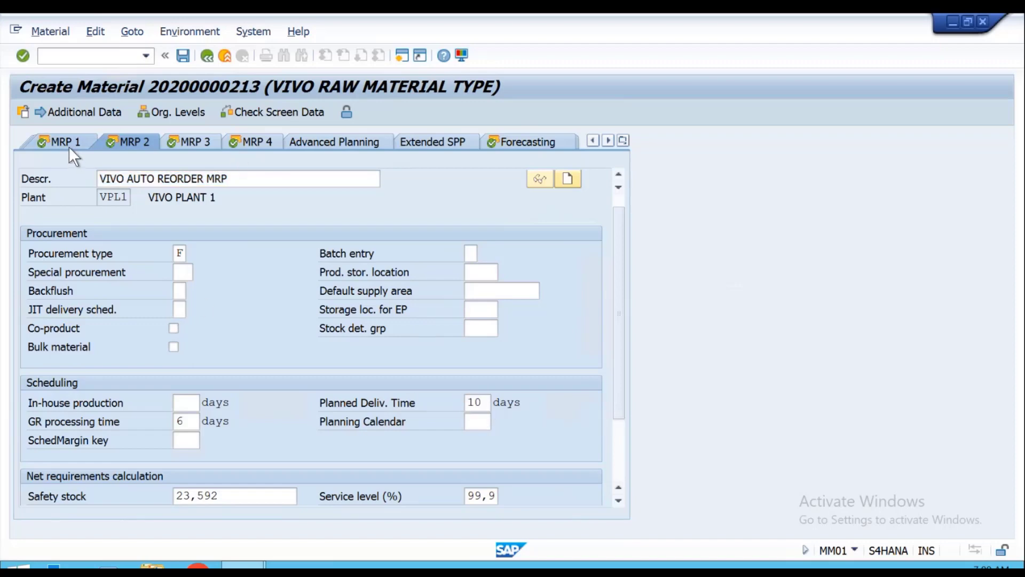
pyautogui.doubleClick(209, 384)
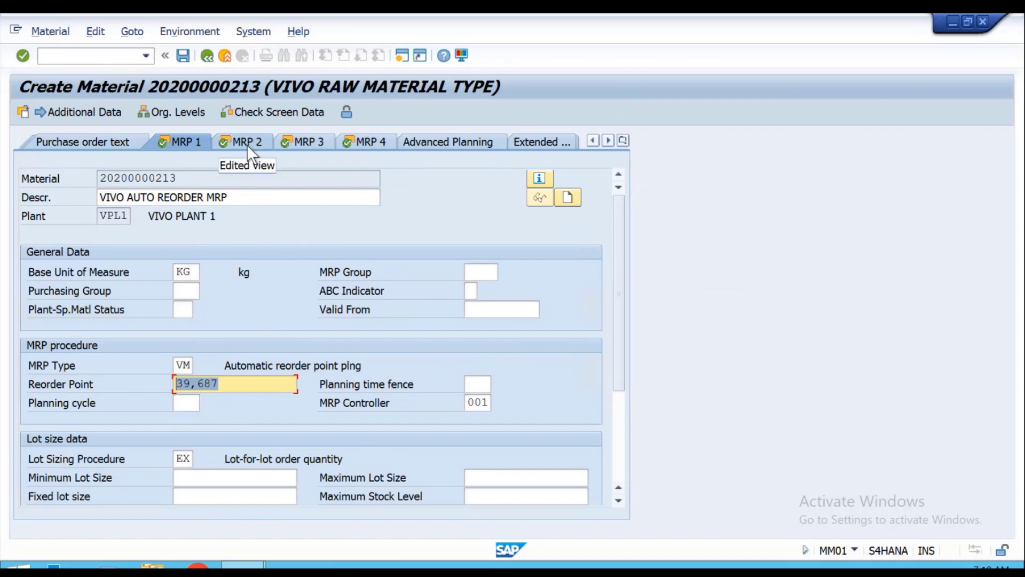
# - Pass through the remaining MRP, forecasting, plant data and quality views to the material's Accounting 1 view
pyautogui.click(373, 142)
pyautogui.press('Return')
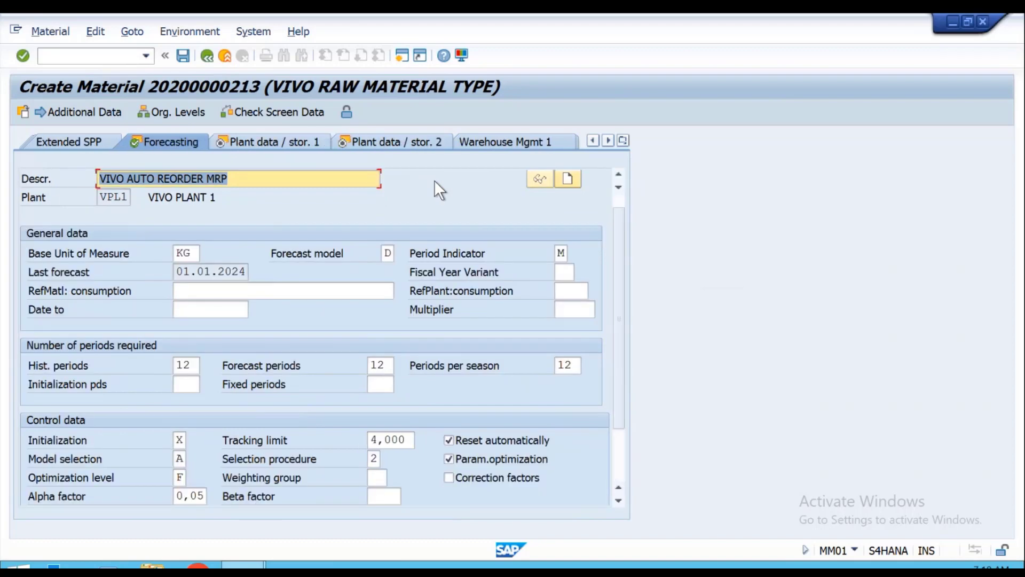
pyautogui.press('Return')
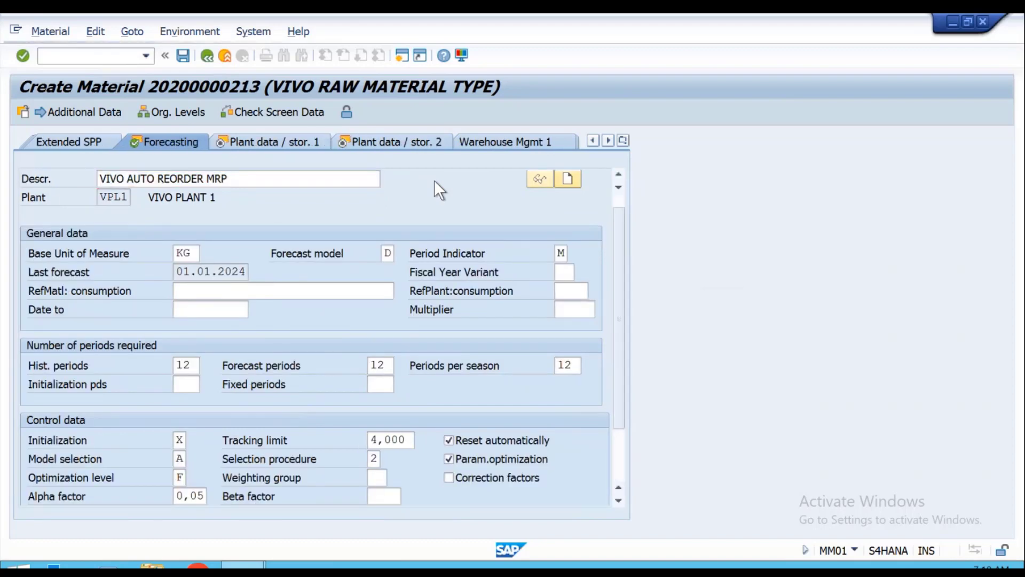
pyautogui.press('Return')
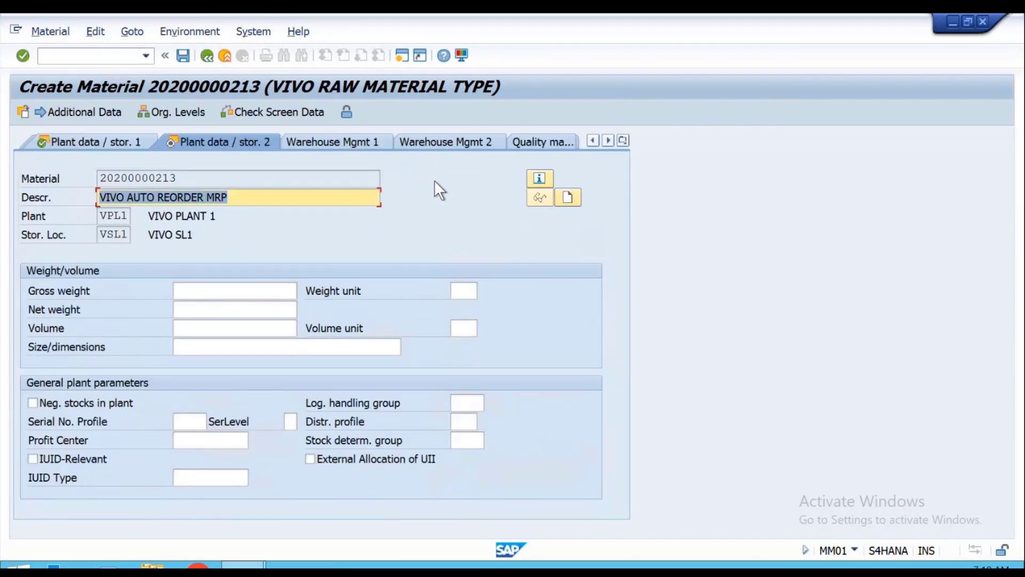
pyautogui.press('Return')
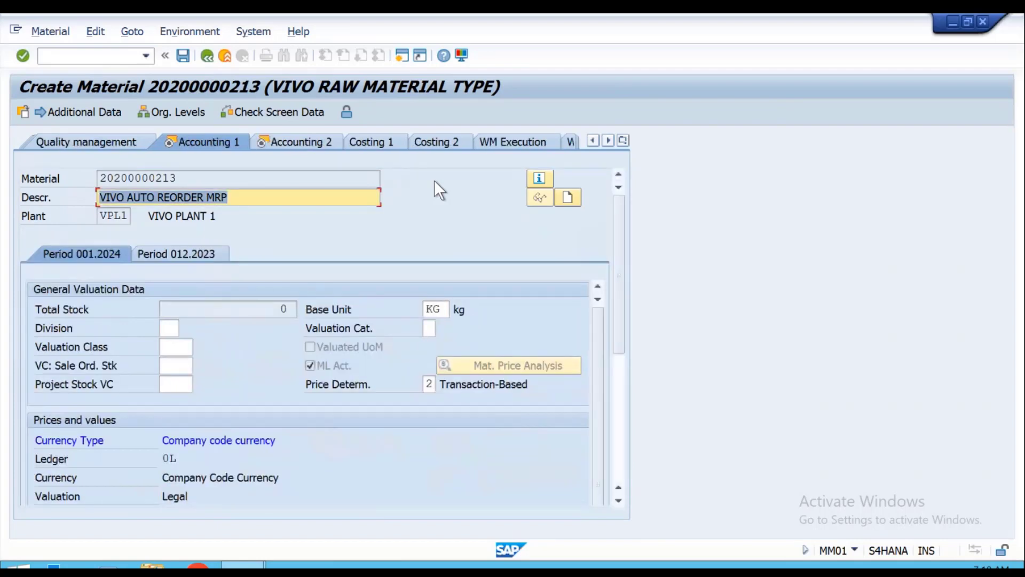
# - Set the valuation class to VRVC in Accounting 1, confirm through to Accounting 2, and save the material
pyautogui.click(179, 347)
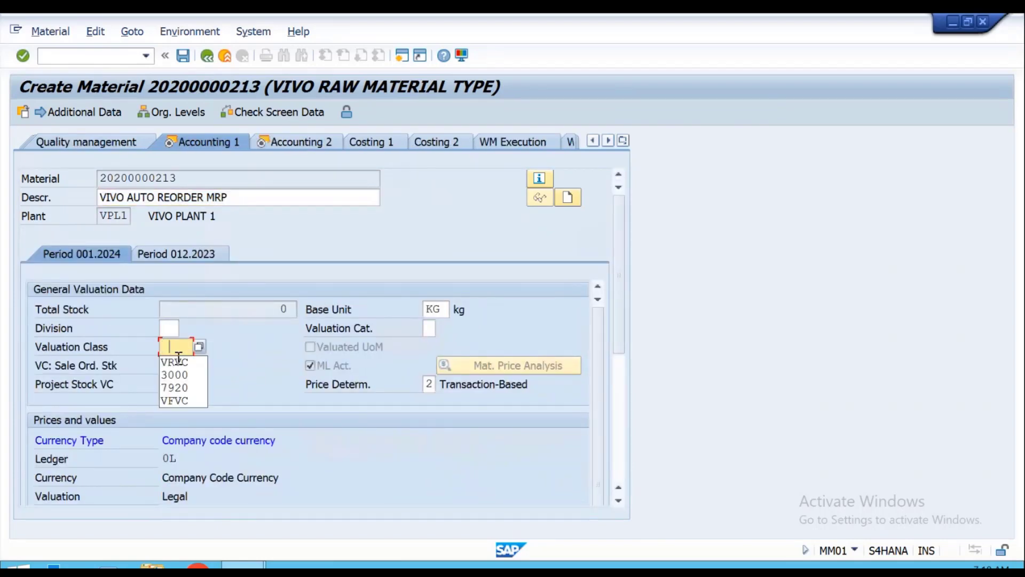
pyautogui.press('Escape')
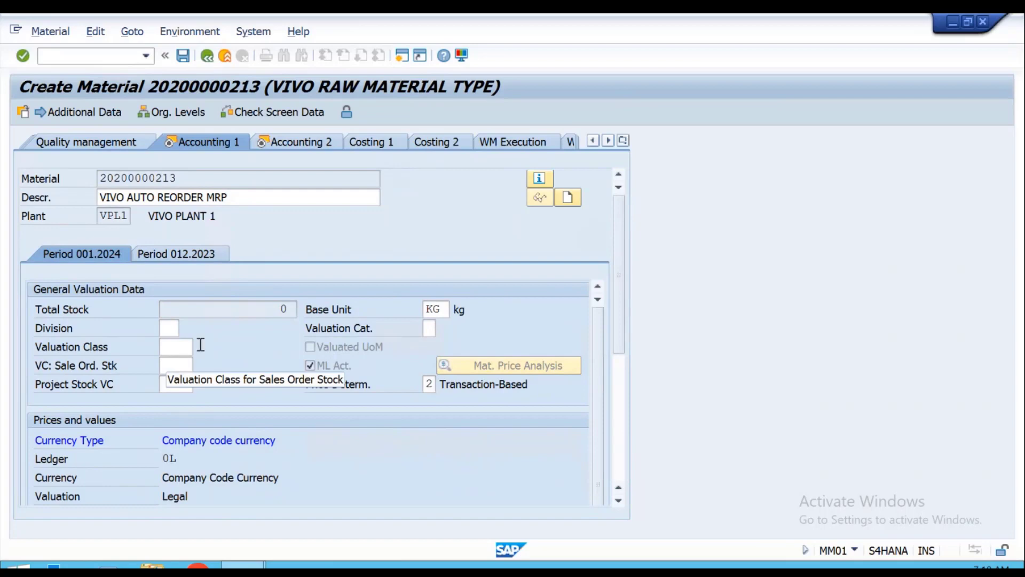
pyautogui.click(192, 347)
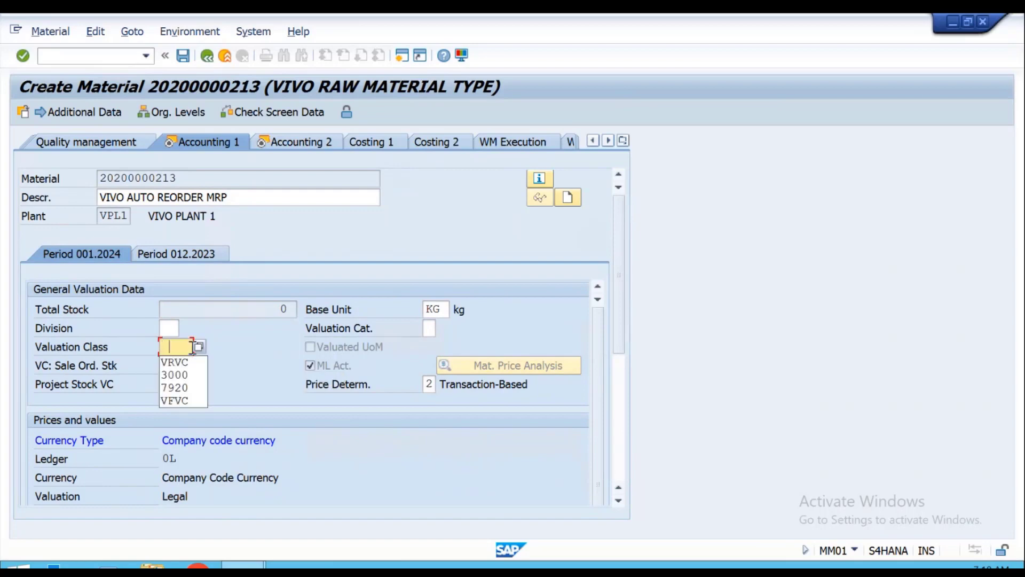
pyautogui.press('Down')
pyautogui.press('Return')
pyautogui.press('Return')
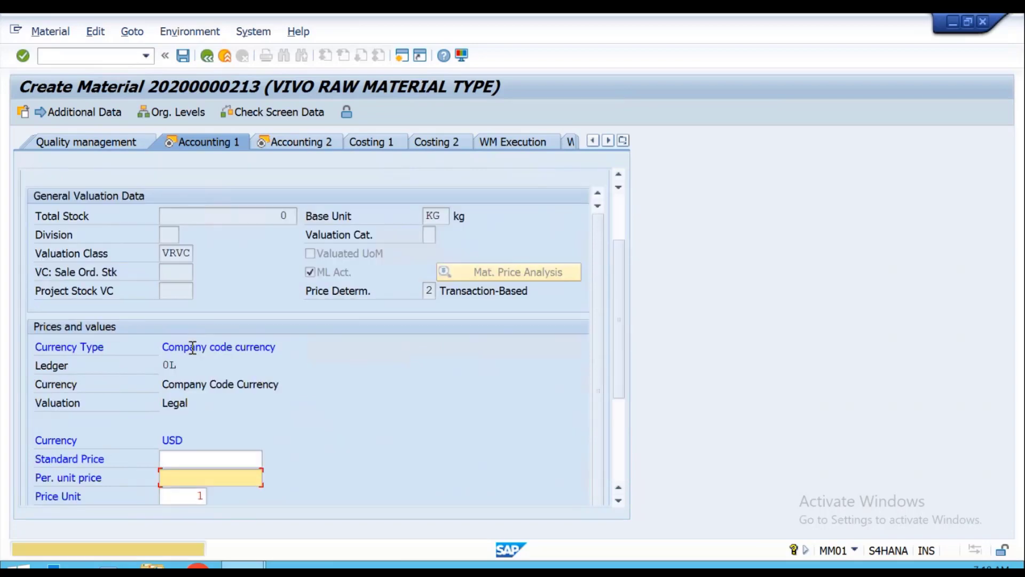
pyautogui.press('Return')
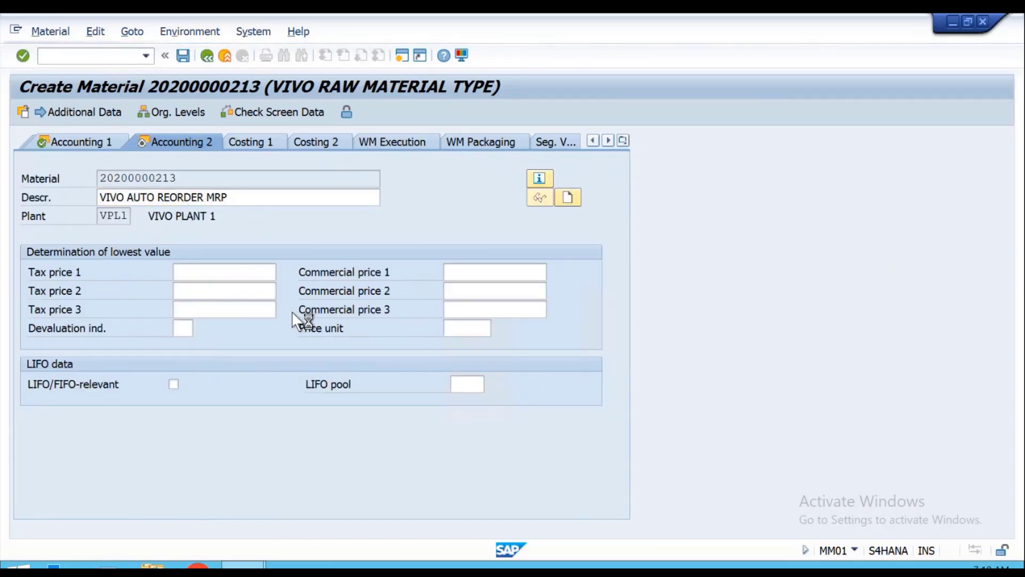
pyautogui.hotkey('ctrl', 's')
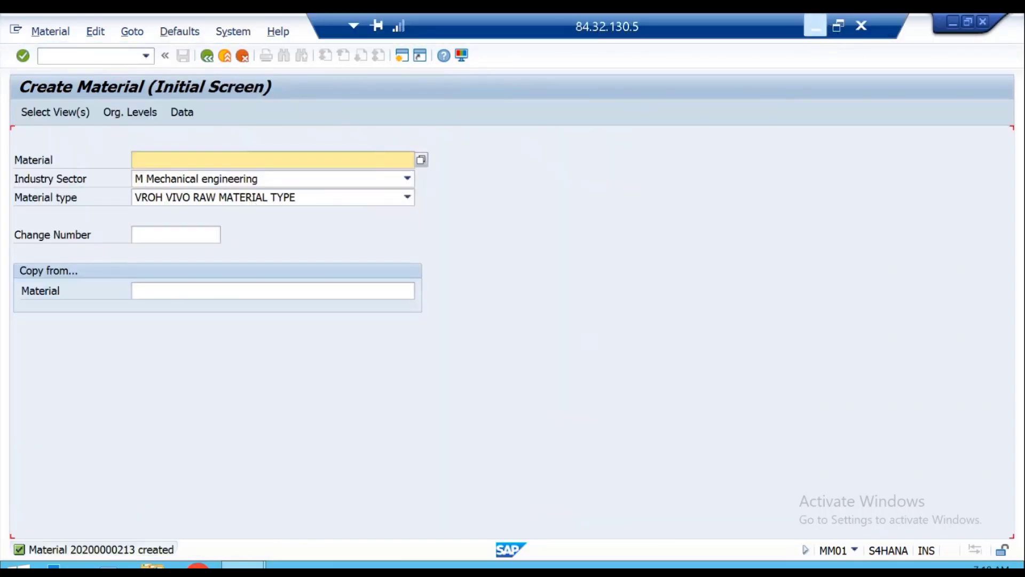
pyautogui.click(815, 27)
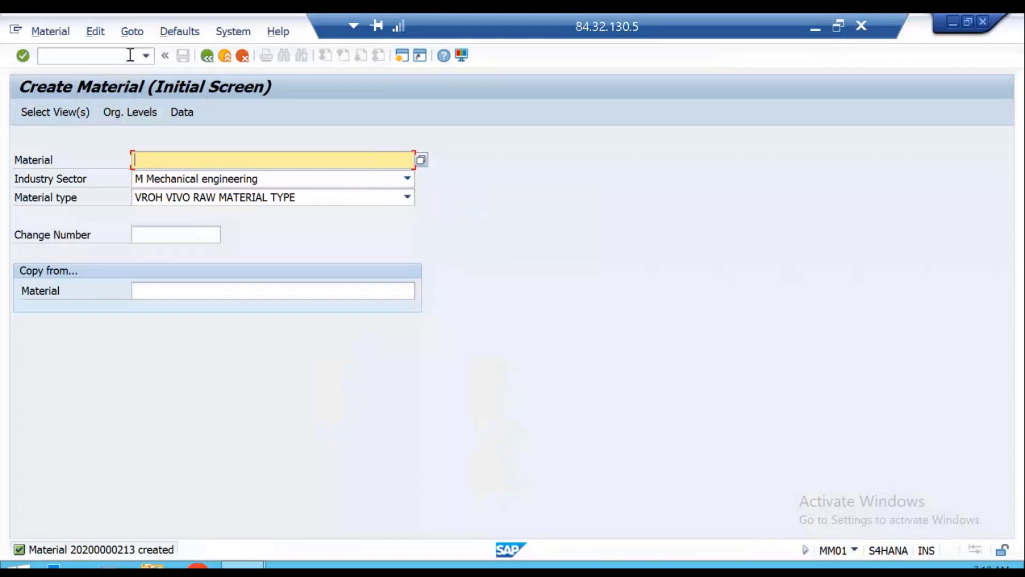
pyautogui.click(130, 55)
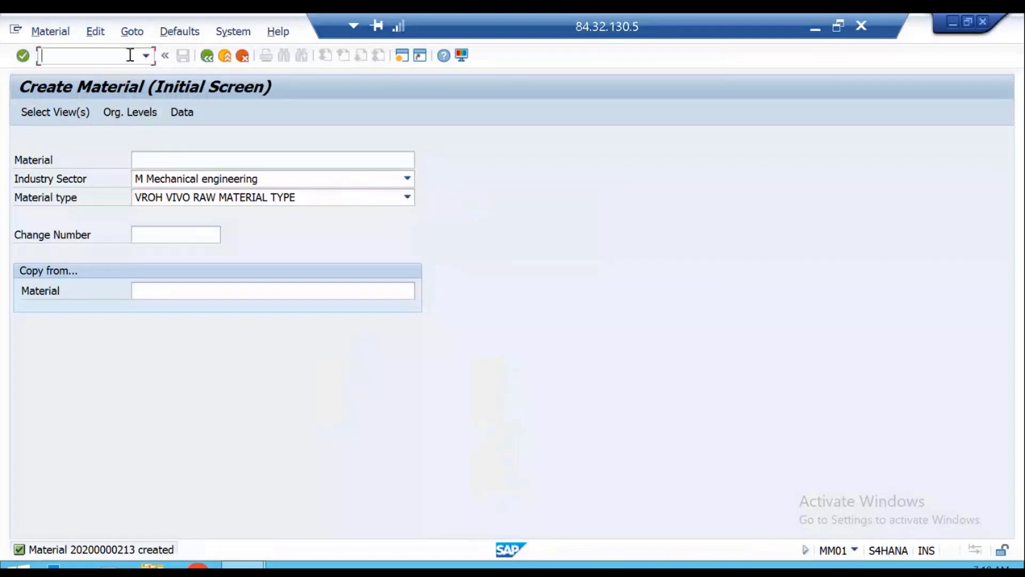
pyautogui.write('/NMD0')
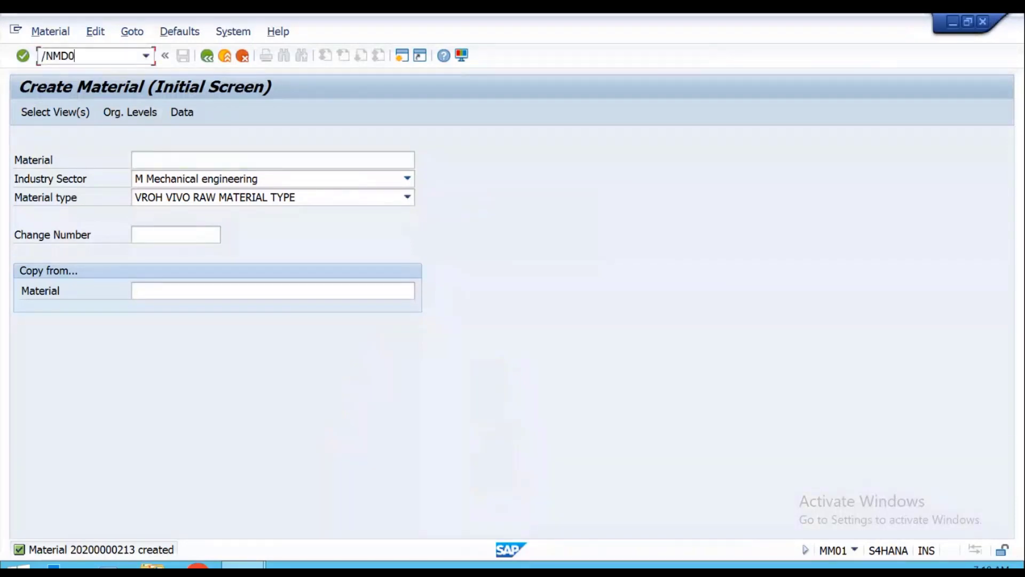
pyautogui.write('4')
pyautogui.press('Return')
pyautogui.press('Return')
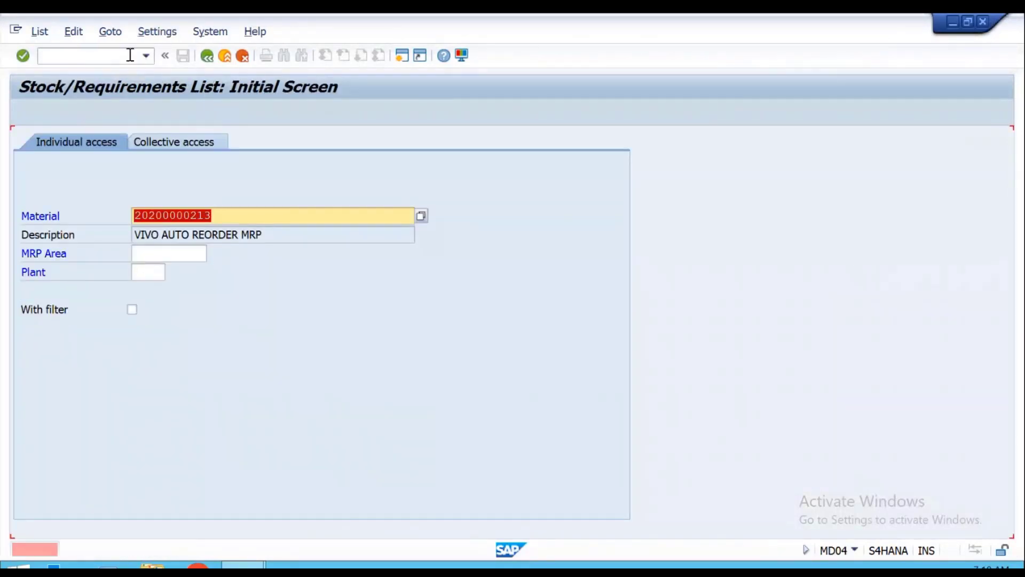
pyautogui.click(143, 274)
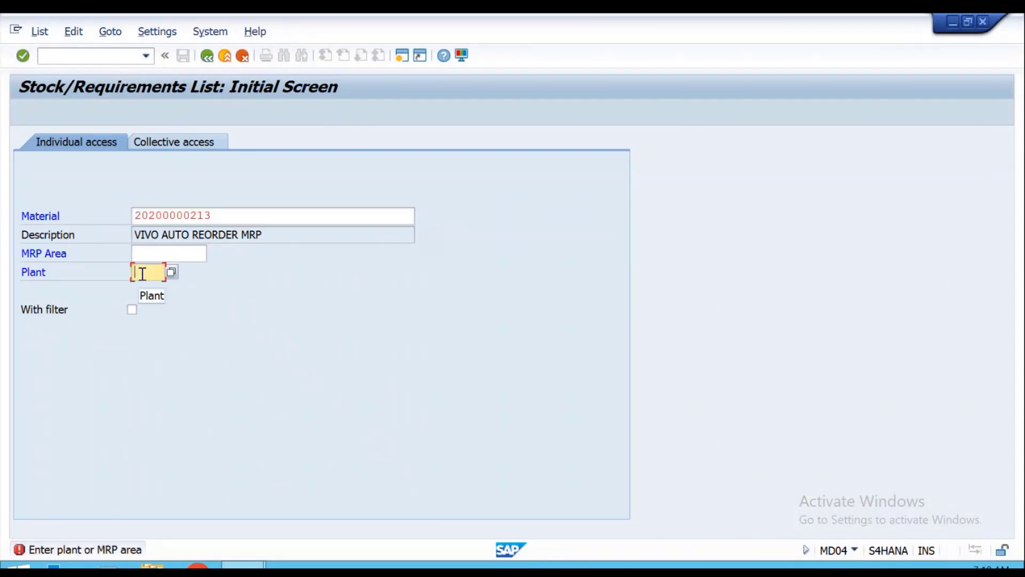
pyautogui.write('V')
pyautogui.press('Down')
pyautogui.press('Return')
pyautogui.press('Return')
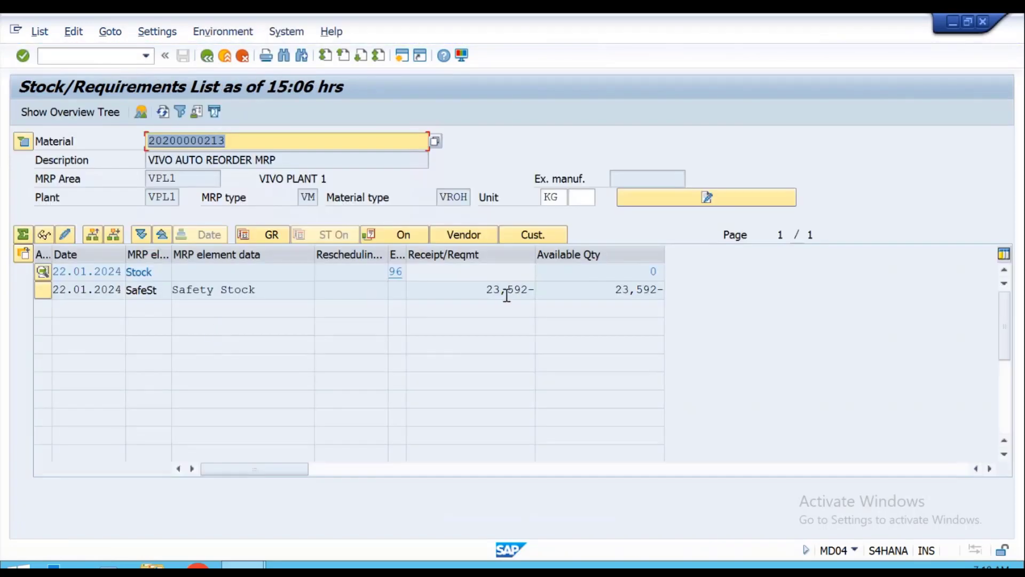
# - Check the safety stock requirement and available quantity in the stock/requirements list
pyautogui.moveTo(485, 290); pyautogui.dragTo(606, 290)
pyautogui.moveTo(679, 290); pyautogui.dragTo(615, 290)
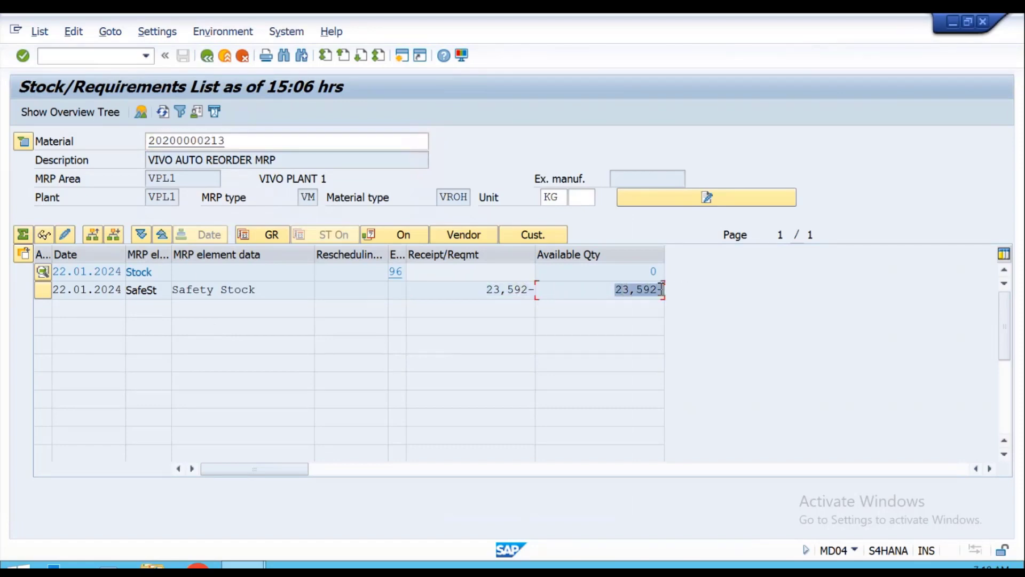
pyautogui.click(637, 290)
pyautogui.hotkey('shift', 'End')
# - Run single-item, multi-level MRP (MD02) for the material with Create Purchase Req. 1 and SA Deliv. Sched. Lines 1
pyautogui.click(225, 56)
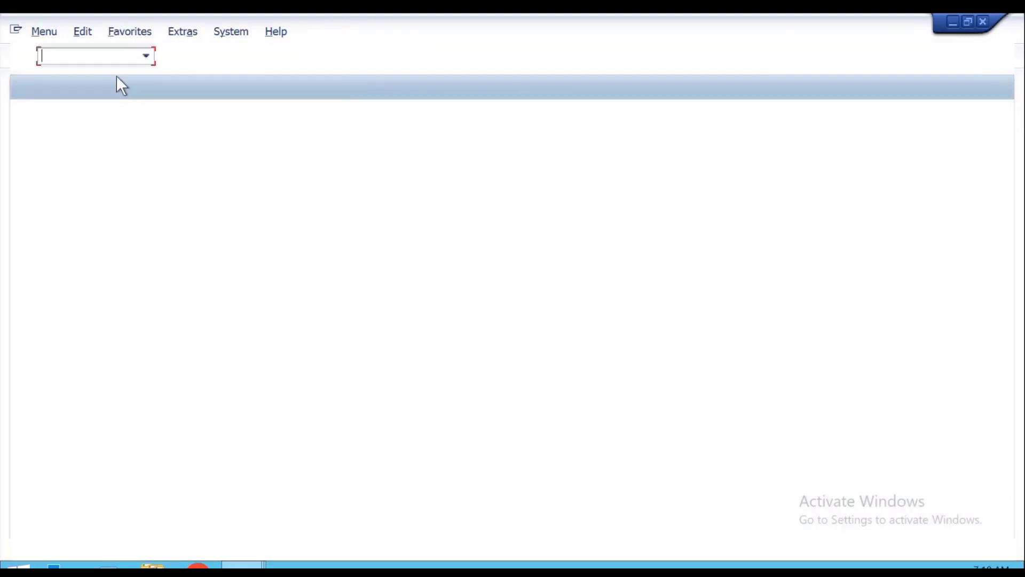
pyautogui.write('MD02')
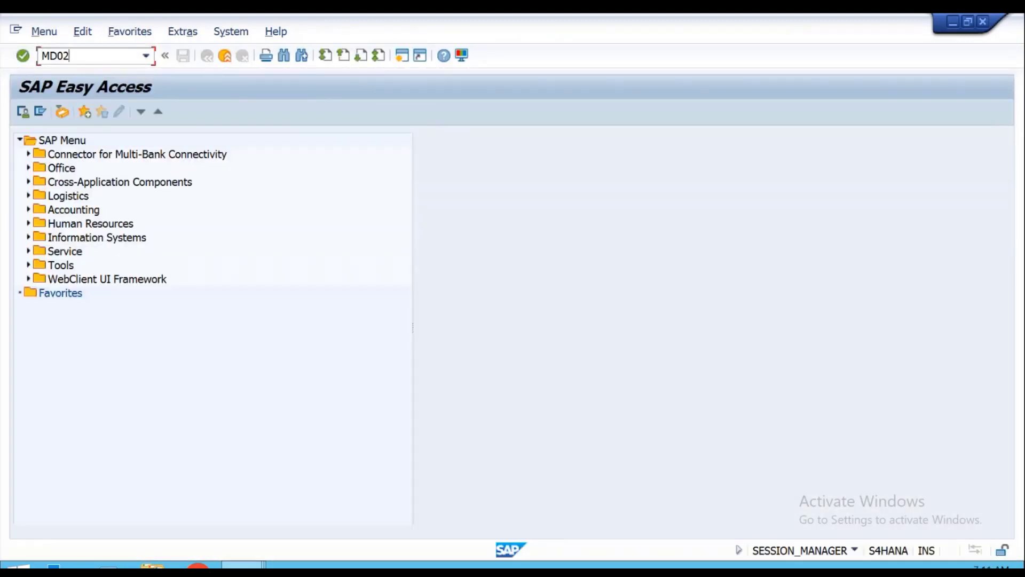
pyautogui.press('Return')
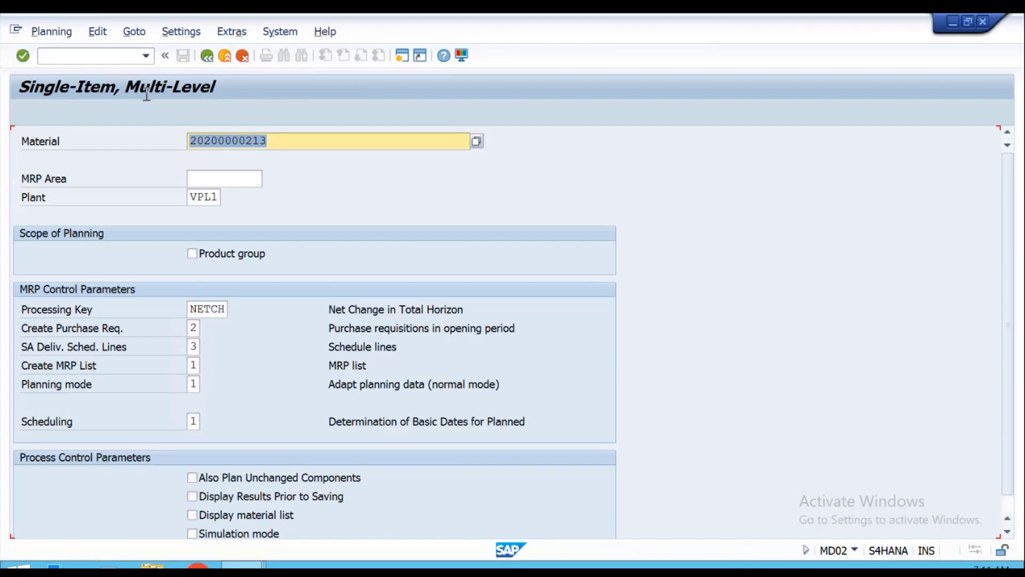
pyautogui.doubleClick(192, 327)
pyautogui.write('1')
pyautogui.press('Tab')
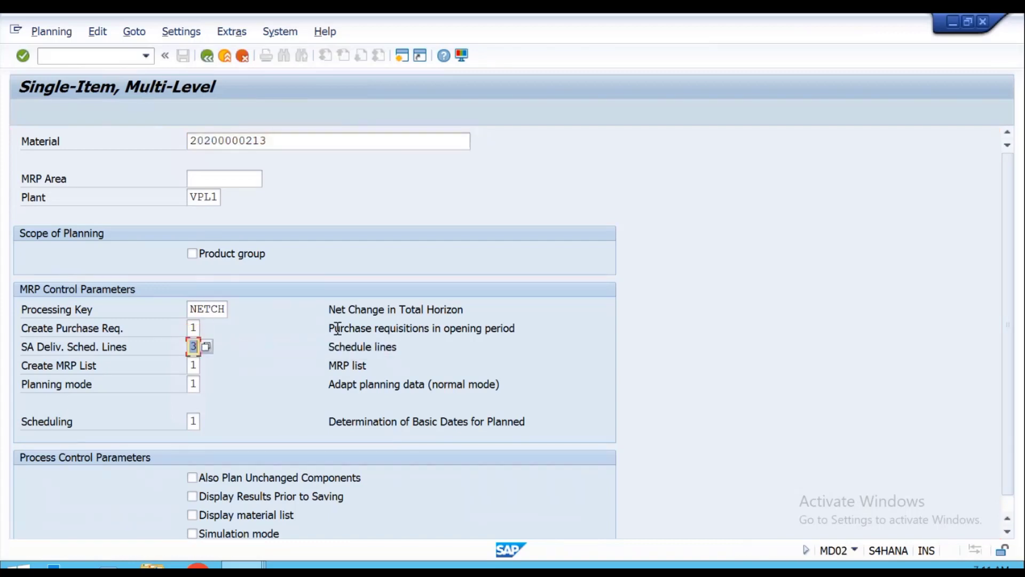
pyautogui.write('1')
pyautogui.press('Return')
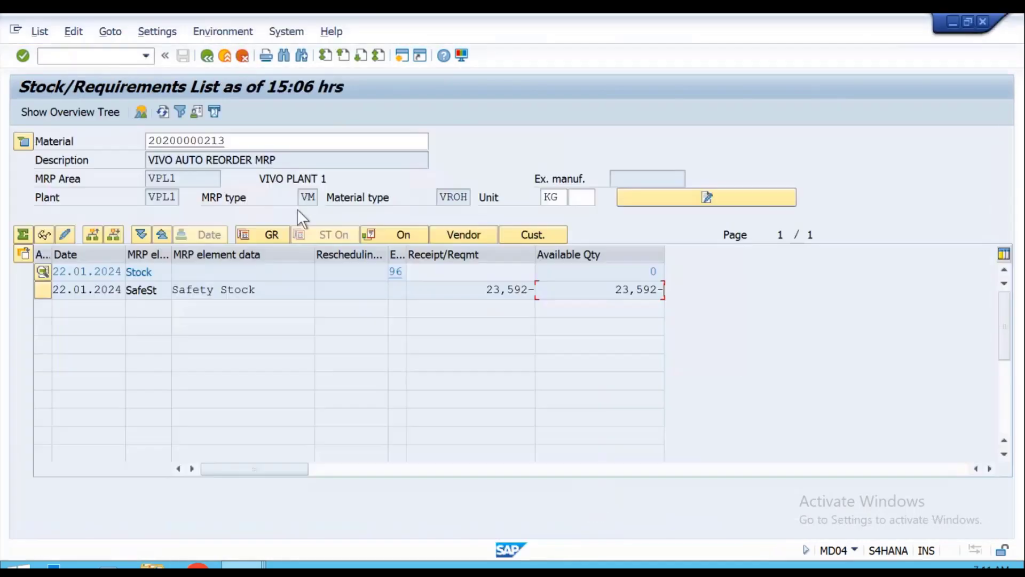
# - Refresh the stock/requirements list and check the quantity of the generated purchase requisition
pyautogui.click(162, 112)
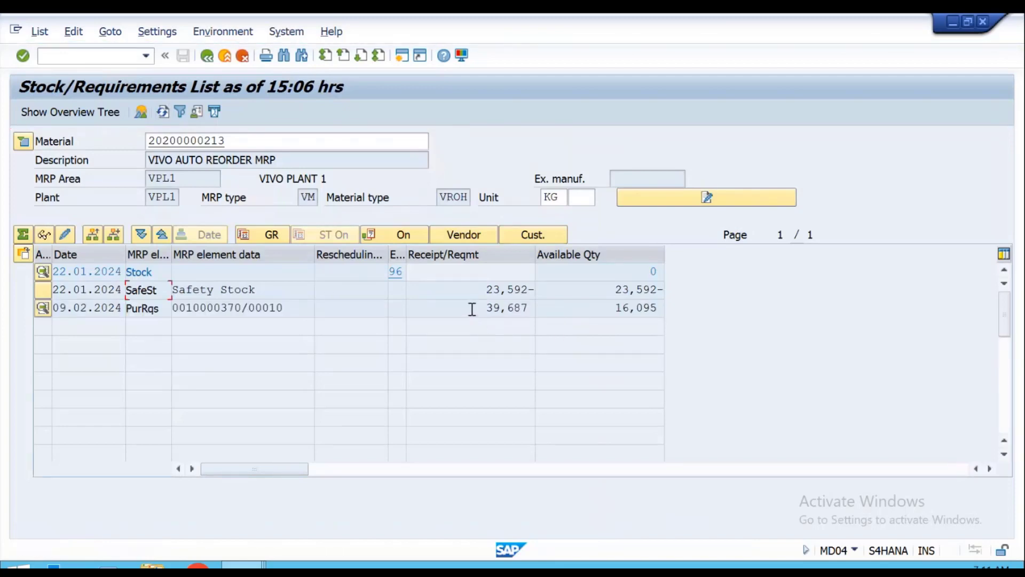
pyautogui.moveTo(472, 308); pyautogui.dragTo(518, 316)
pyautogui.doubleClick(518, 308)
pyautogui.moveTo(486, 307); pyautogui.dragTo(546, 308)
# - Convert the generated purchase requisition into a purchase order and adopt the open requisition as its item
pyautogui.click(42, 308)
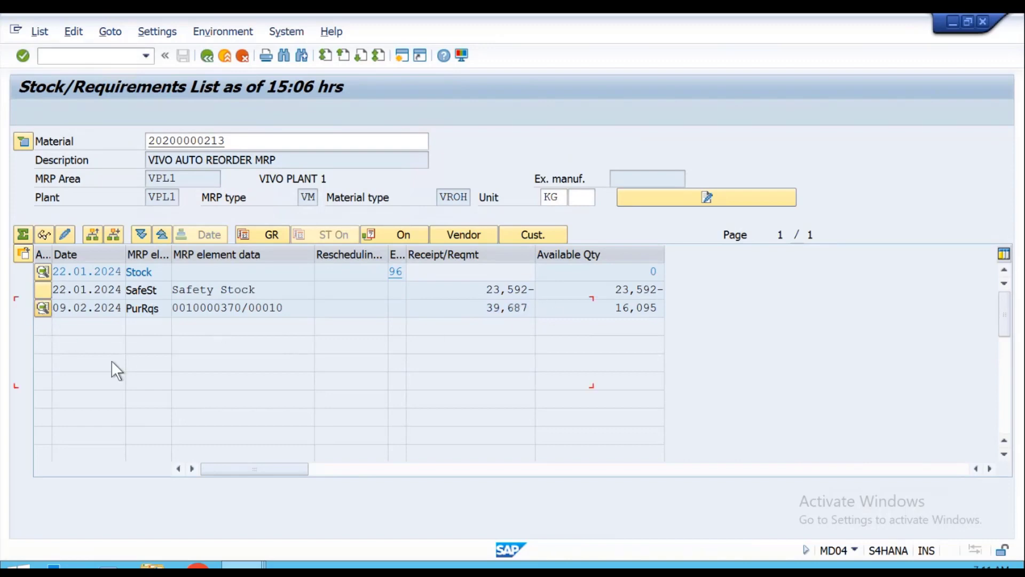
pyautogui.click(481, 401)
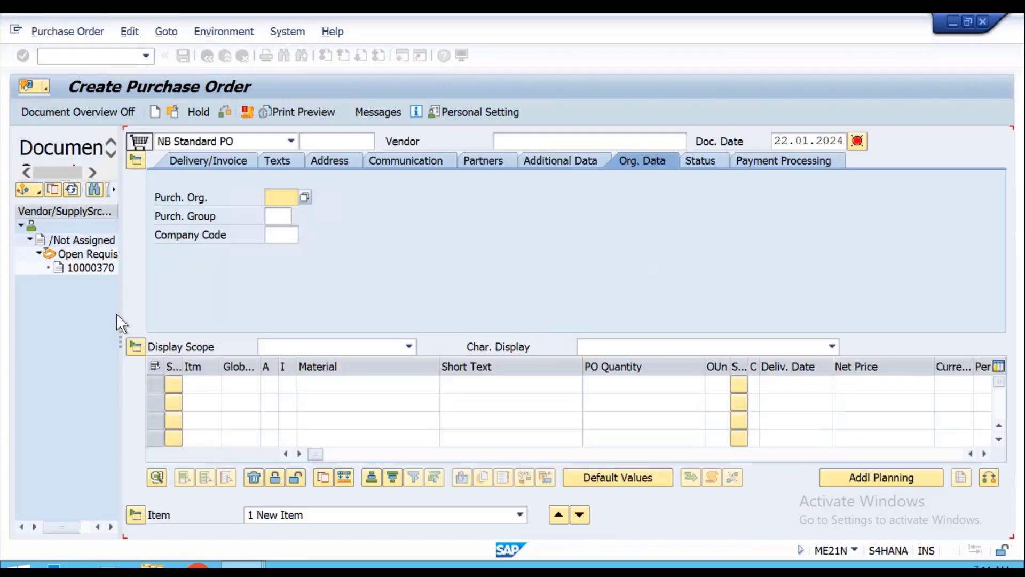
pyautogui.click(79, 268)
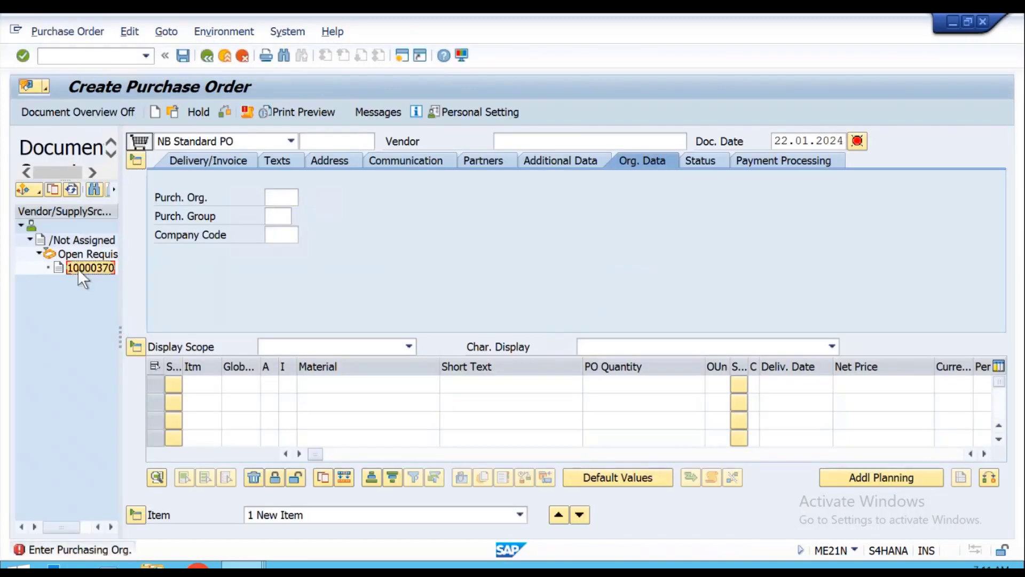
pyautogui.click(53, 191)
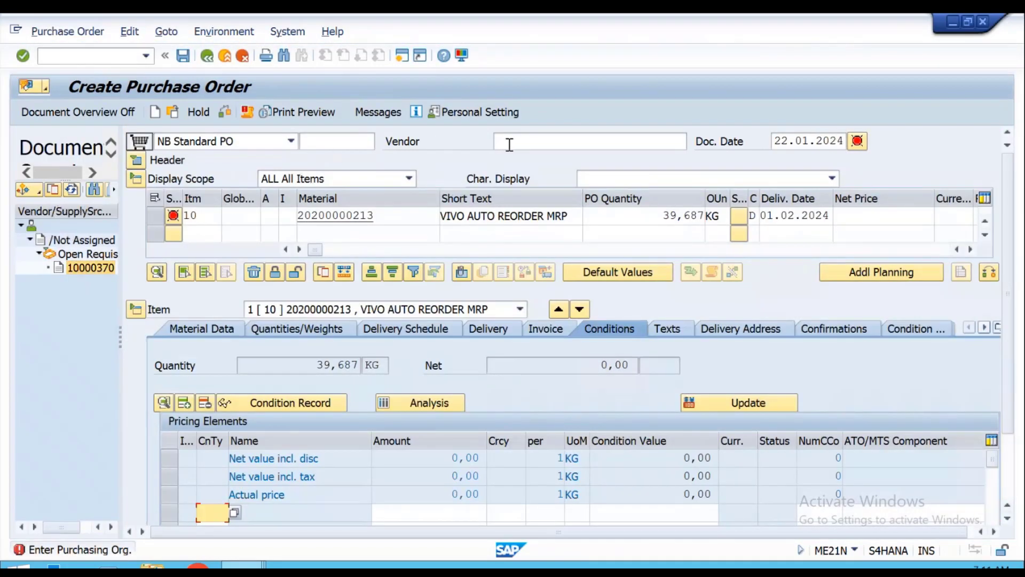
# - Assign VIVO VENDOR-2 as the vendor of the purchase order
pyautogui.click(510, 144)
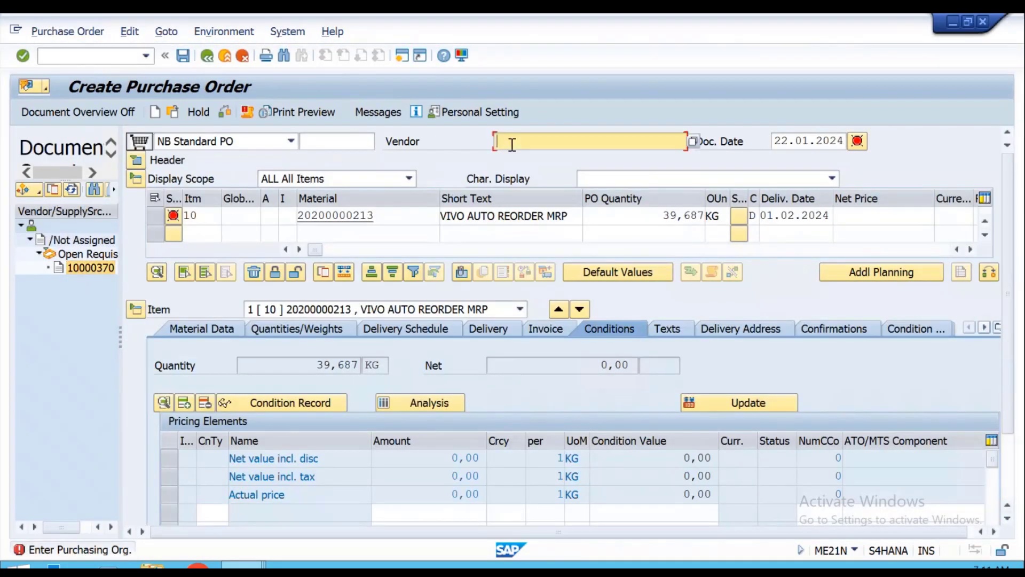
pyautogui.click(516, 145)
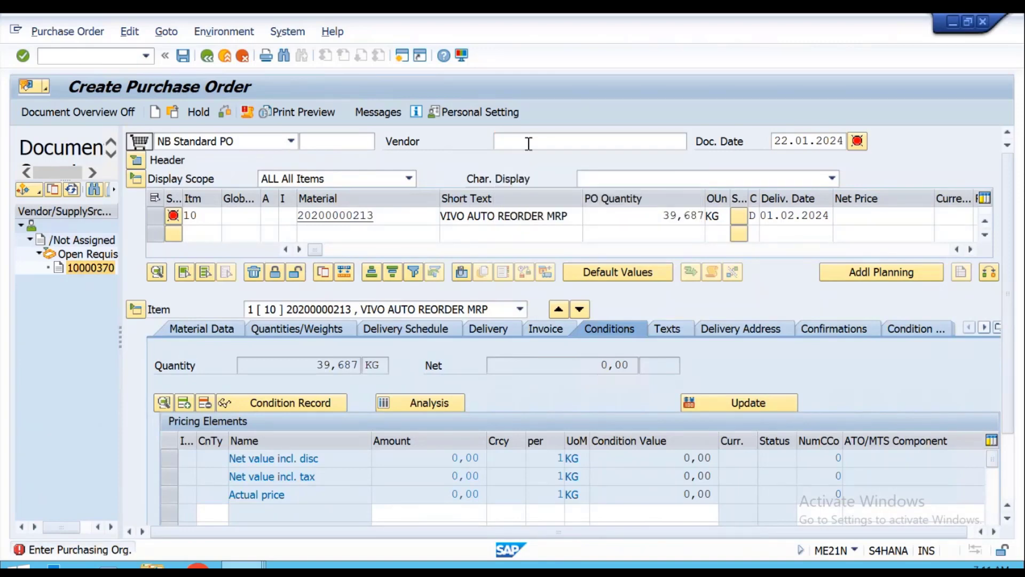
pyautogui.click(529, 143)
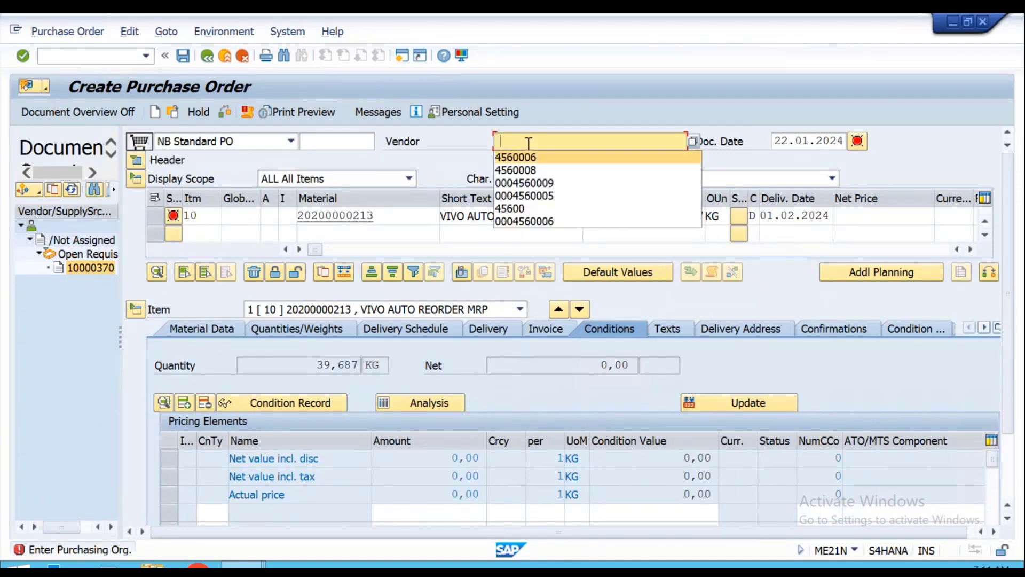
pyautogui.click(515, 157)
pyautogui.press('Return')
# - Set the purchasing organization to VPO and the purchasing group to VPU in the order's organizational data
pyautogui.write('M')
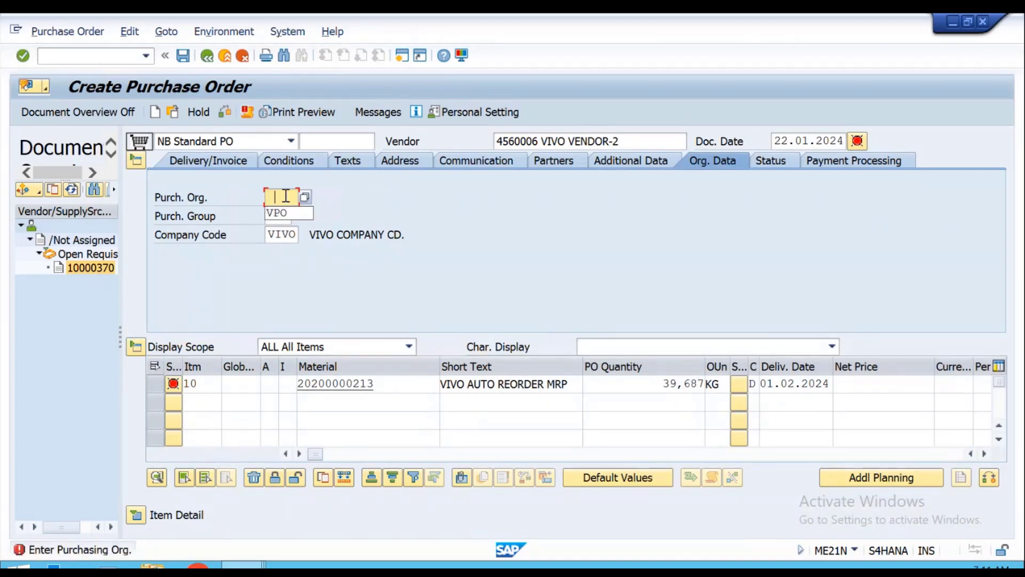
pyautogui.press('Down')
pyautogui.press('Tab')
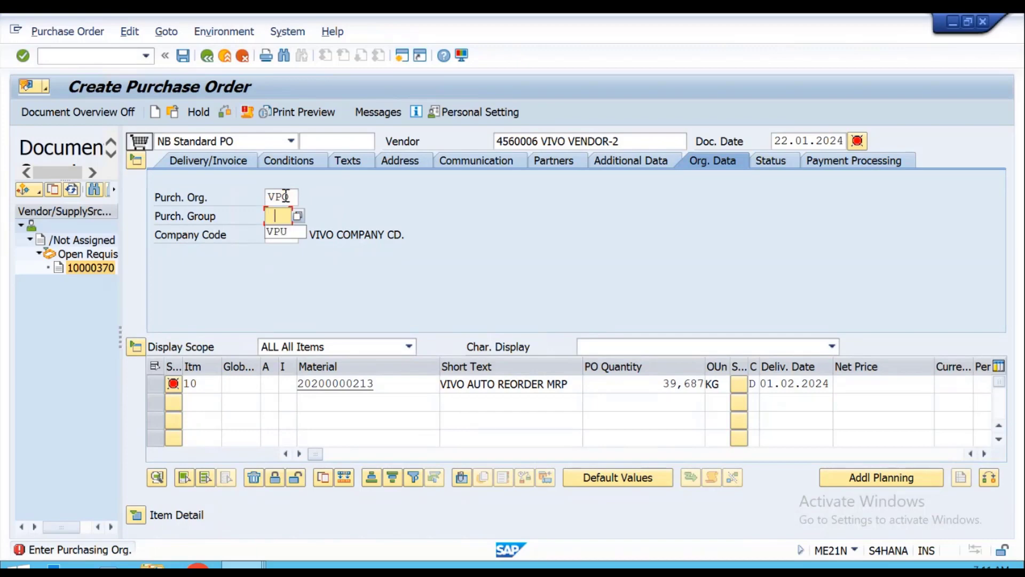
pyautogui.press('Down')
pyautogui.press('Return')
# - Enter a net price of 10 and storage location VSL1 for the purchase order item
pyautogui.click(887, 385)
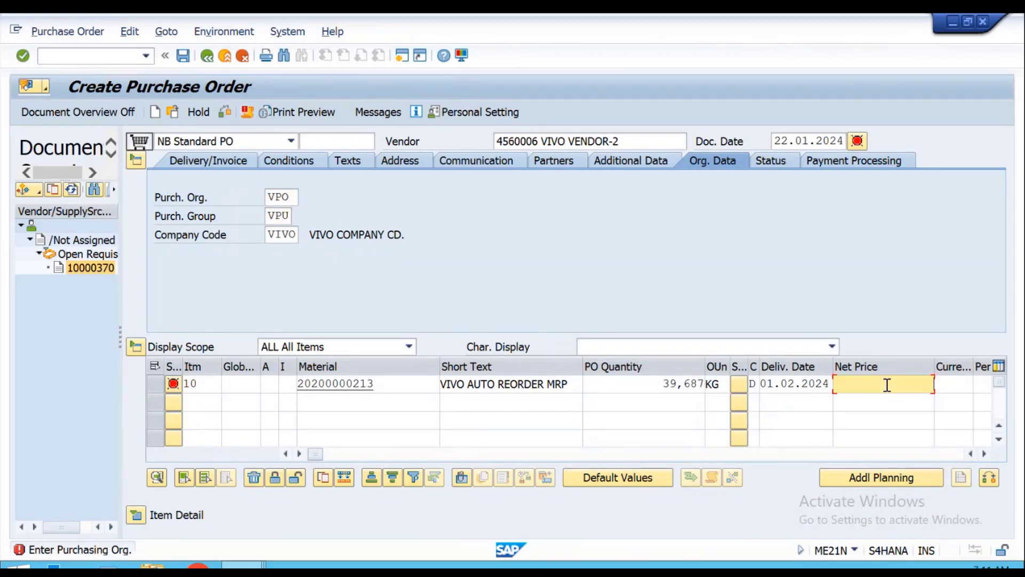
pyautogui.write('1')
pyautogui.press('Tab')
pyautogui.press('Tab')
pyautogui.press('Tab')
pyautogui.press('Tab')
pyautogui.press('Tab')
pyautogui.press('Tab')
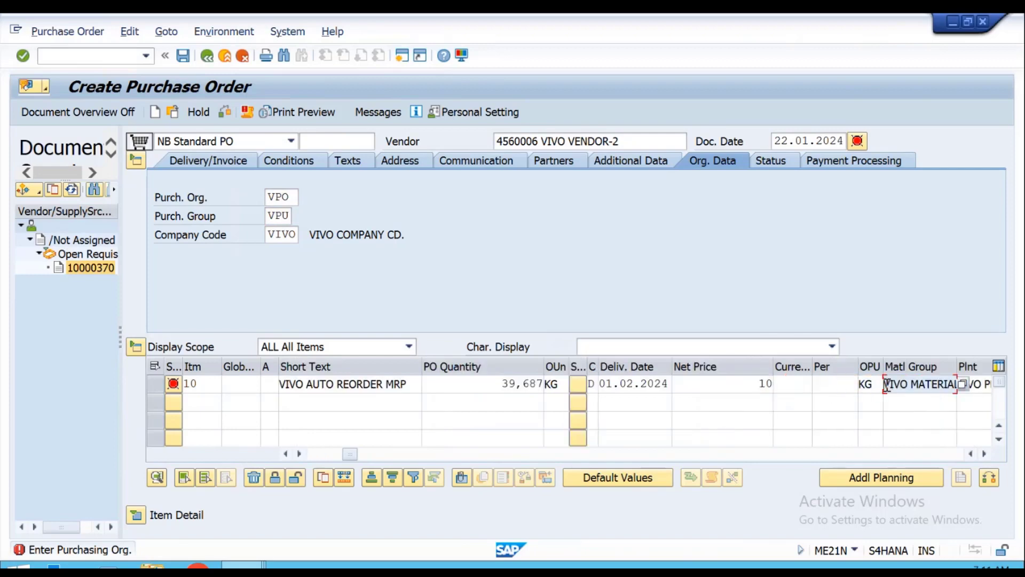
pyautogui.write('V')
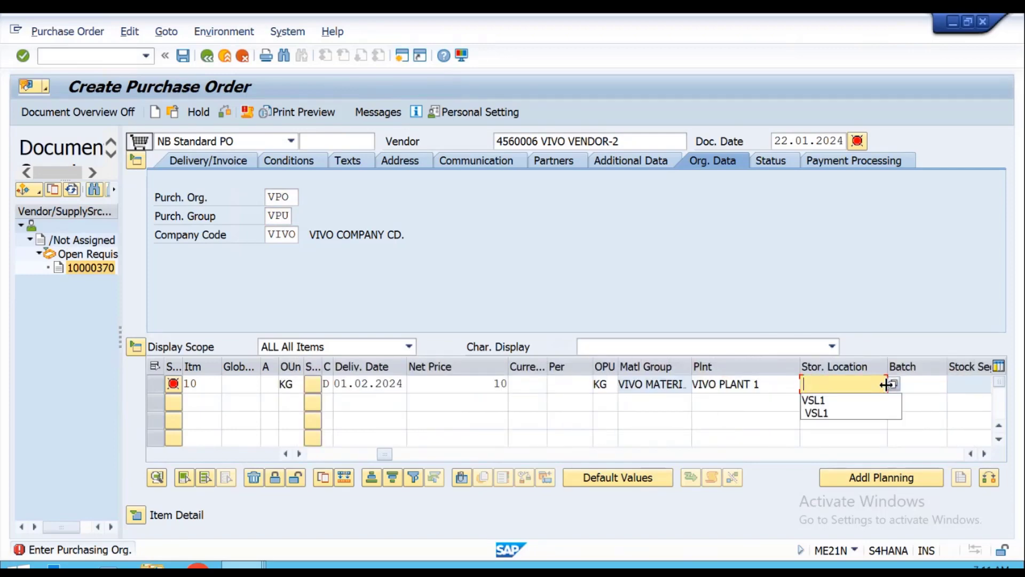
pyautogui.press('Down')
pyautogui.press('Return')
pyautogui.press('Return')
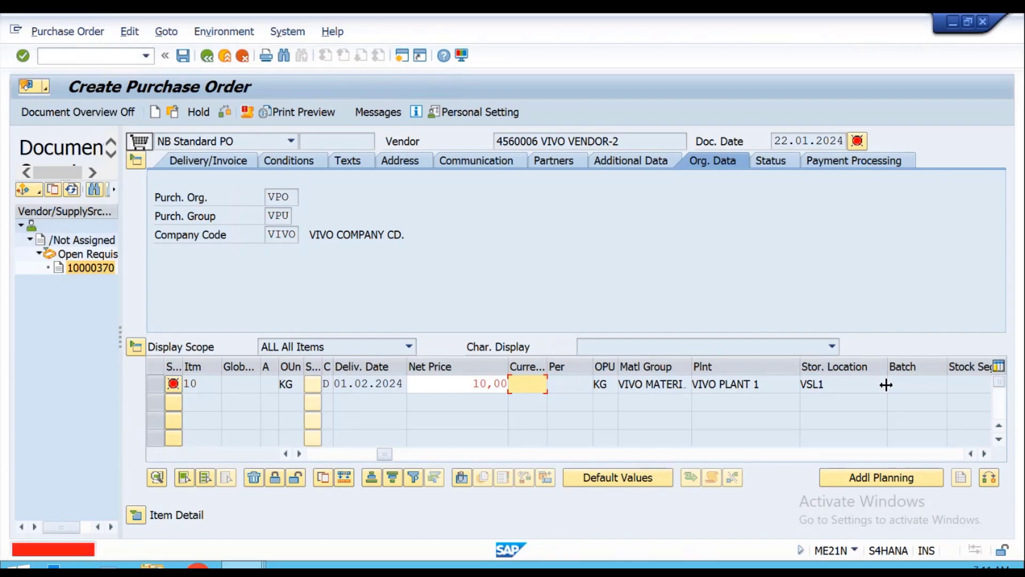
# - Set the order item's currency to USD and re-enter its net price as 10
pyautogui.write('U')
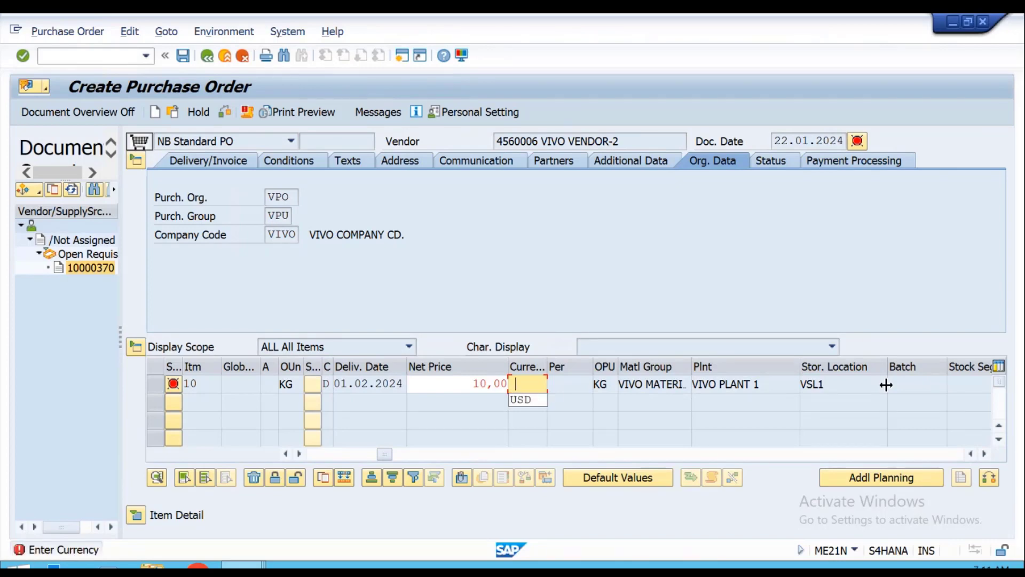
pyautogui.press('Down')
pyautogui.press('Return')
pyautogui.hotkey('shift', 'Tab')
pyautogui.write('10')
pyautogui.press('Return')
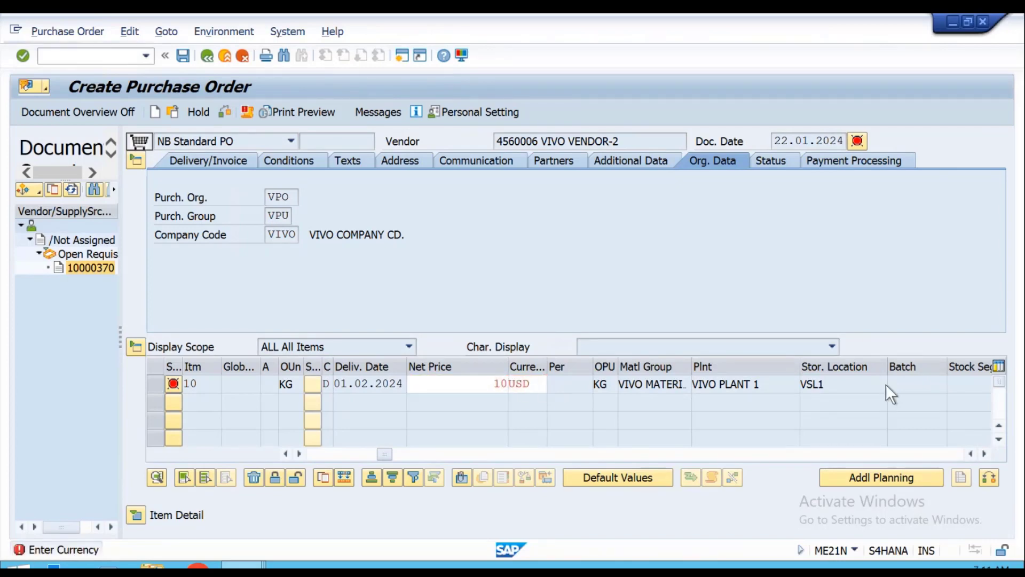
pyautogui.press('Return')
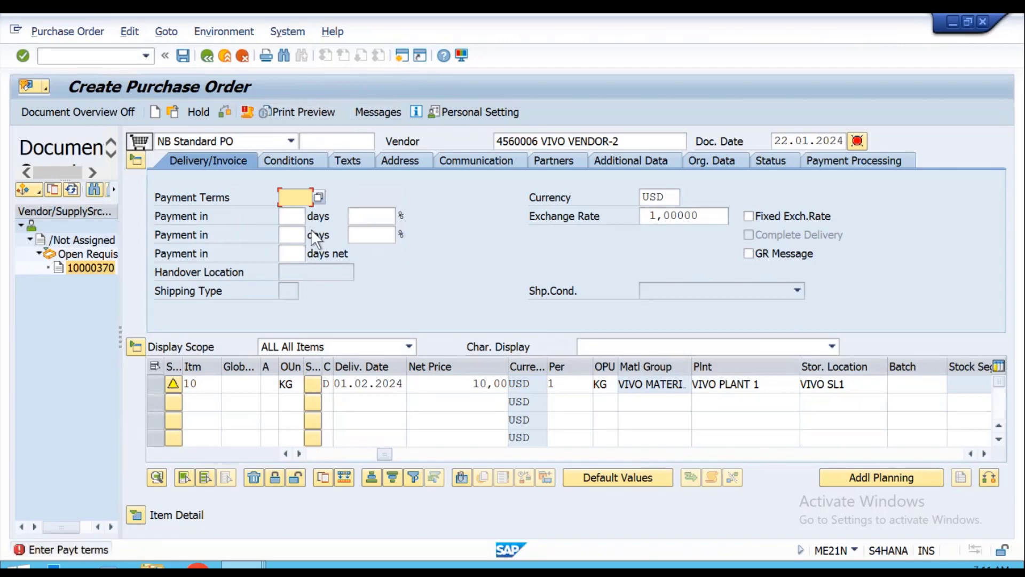
# - Set the payment terms to 0001 and save the purchase order despite the system messages
pyautogui.write('0001')
pyautogui.press('Return')
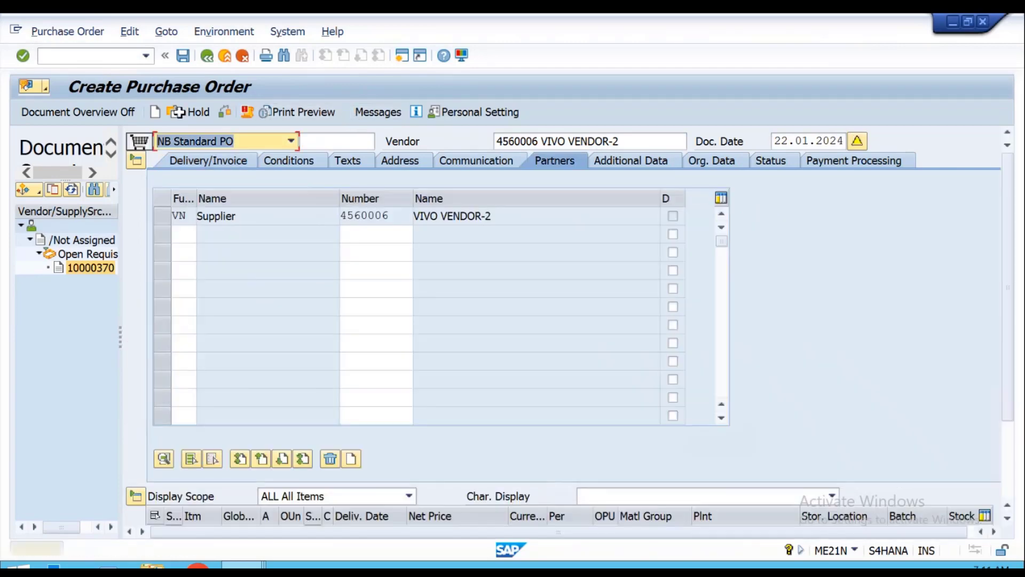
pyautogui.click(182, 55)
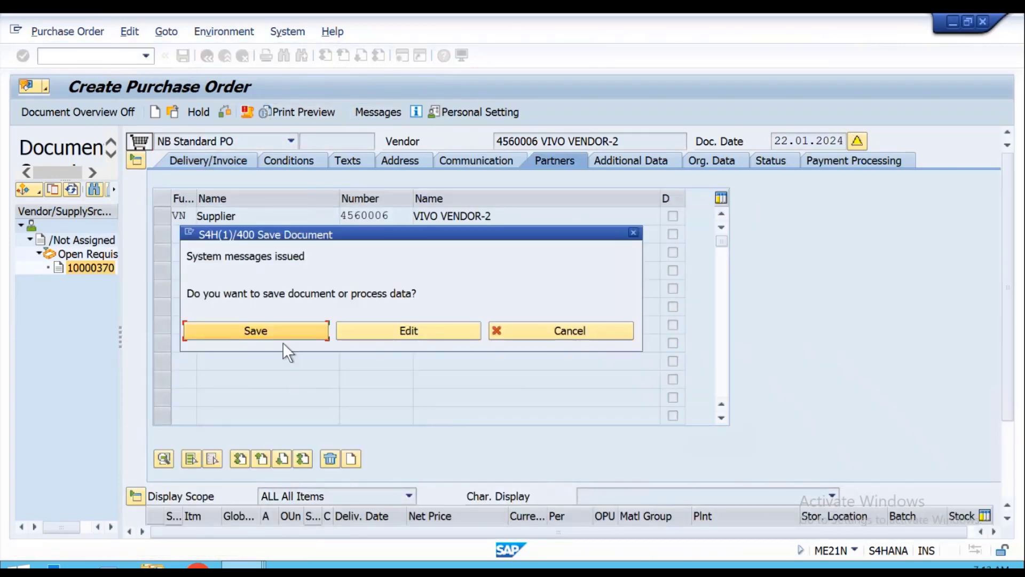
pyautogui.click(283, 330)
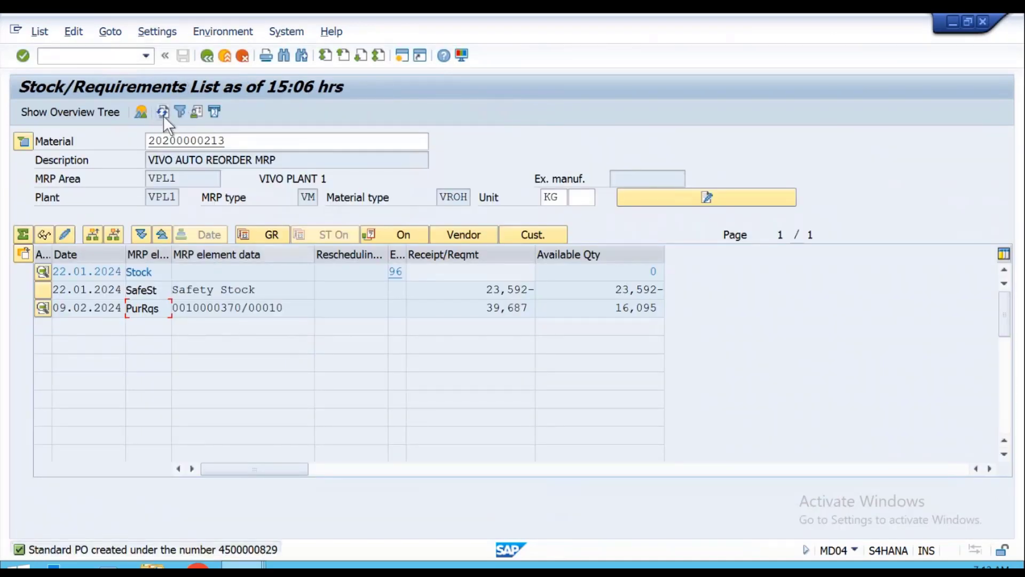
# - Refresh the stock/requirements list and copy the purchase order number from the PO item's MRP element data
pyautogui.click(163, 112)
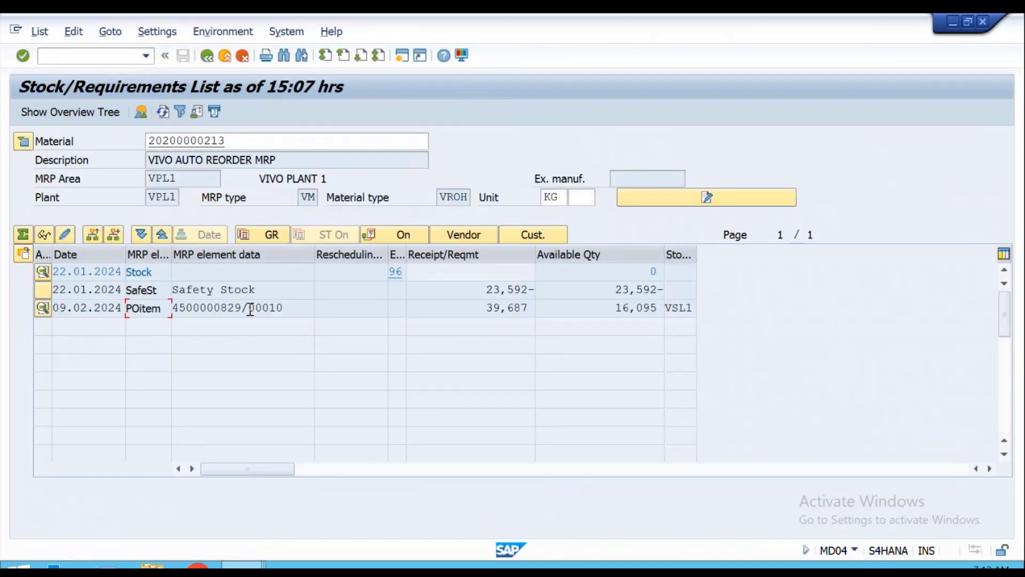
pyautogui.moveTo(243, 309); pyautogui.dragTo(169, 308)
pyautogui.hotkey('ctrl', 'c')
# - Open MIGO in the other SAP session and load the copied purchase order number for an A01 Goods Receipt
pyautogui.hotkey('alt', 'Tab')
pyautogui.click(131, 57)
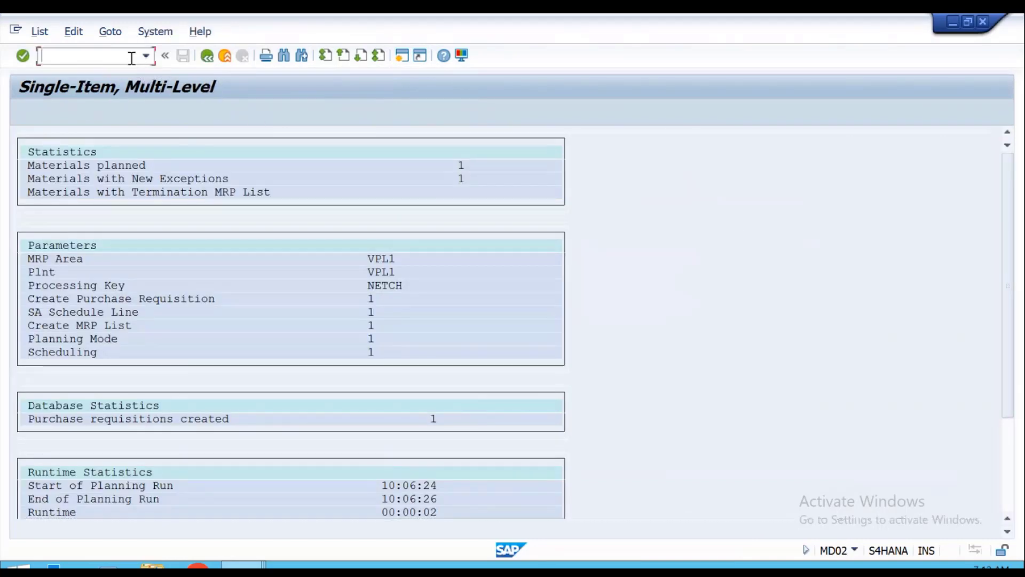
pyautogui.write('/nmd04')
pyautogui.press('Return')
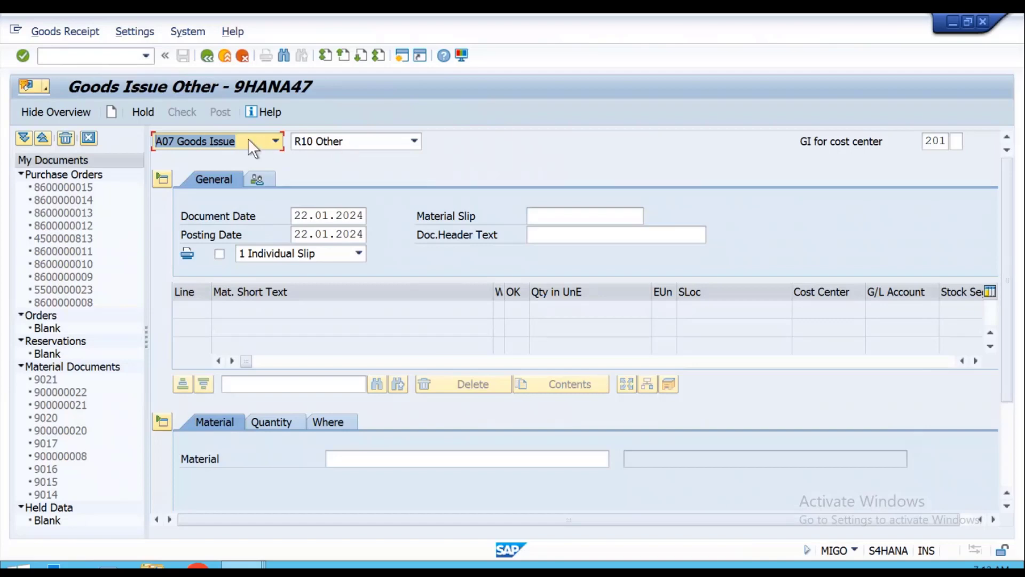
pyautogui.click(249, 141)
pyautogui.click(247, 158)
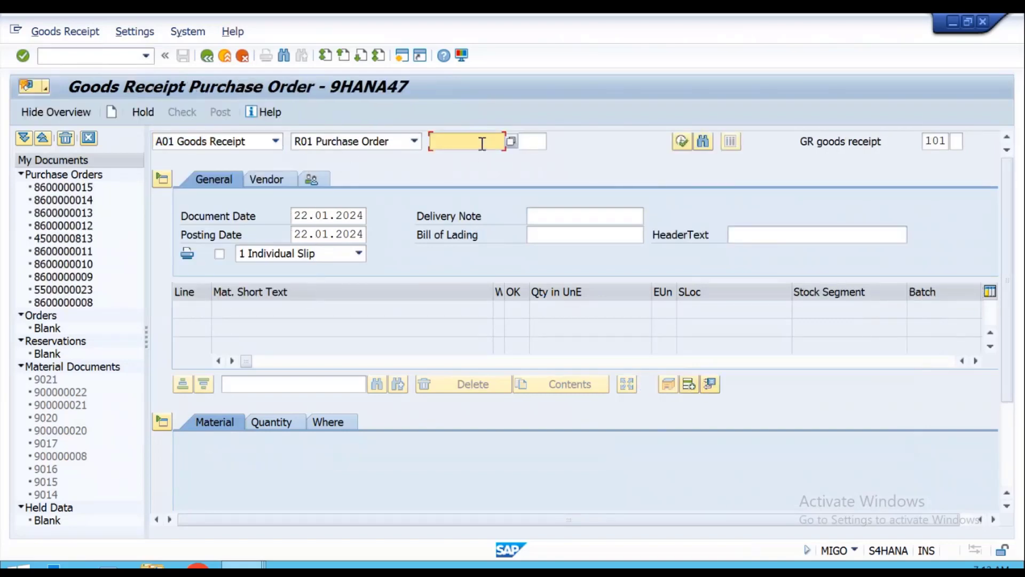
pyautogui.hotkey('ctrl', 'v')
pyautogui.press('Return')
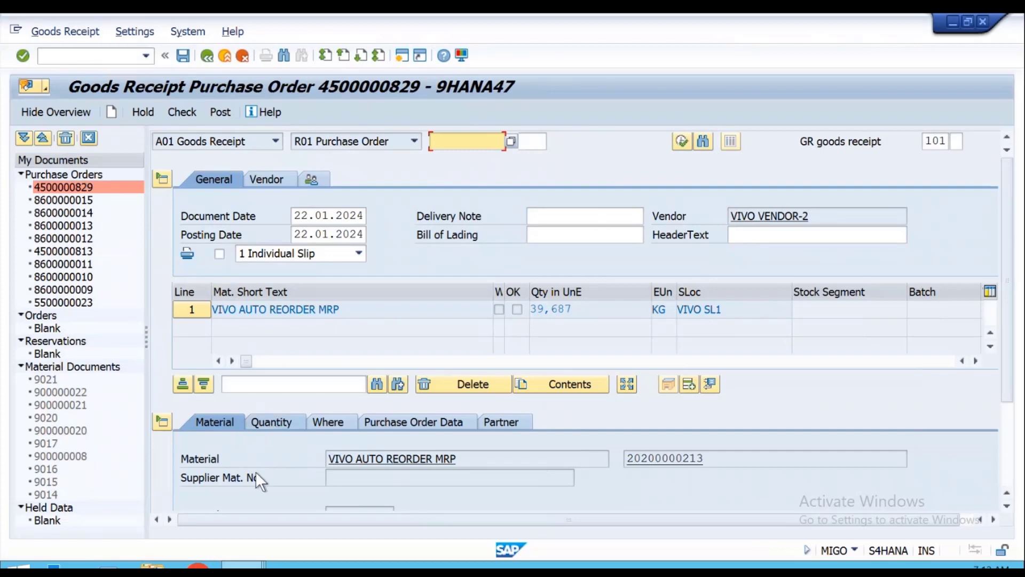
# - Mark the VIVO AUTO REORDER MRP item as OK and try to post the goods receipt
pyautogui.scroll(-3, 256, 471)
pyautogui.click(241, 494)
pyautogui.click(219, 111)
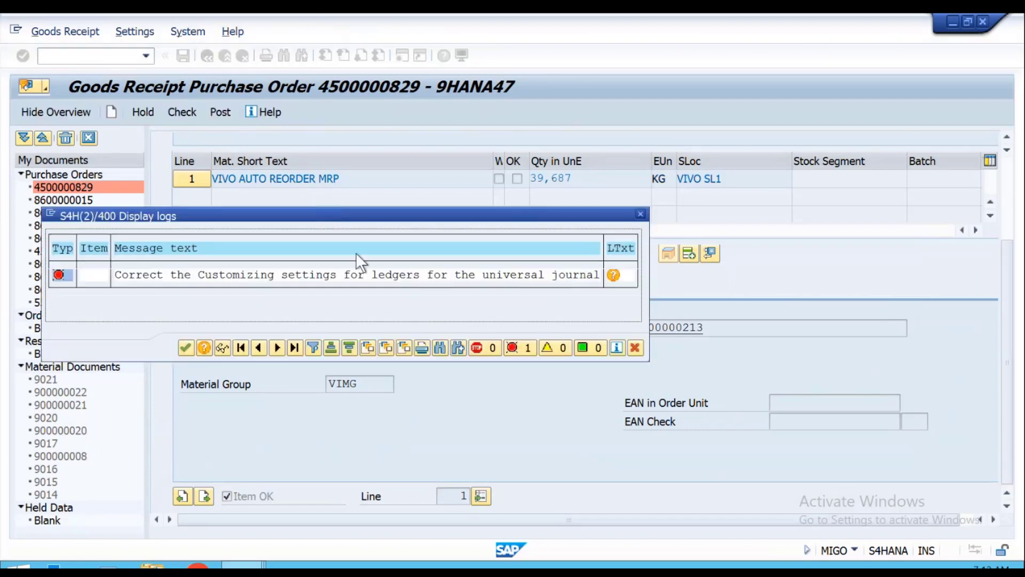
# - Read the posting error's long text and review the messages of the FINS_CUST_CONS_CHK customizing check
pyautogui.click(614, 276)
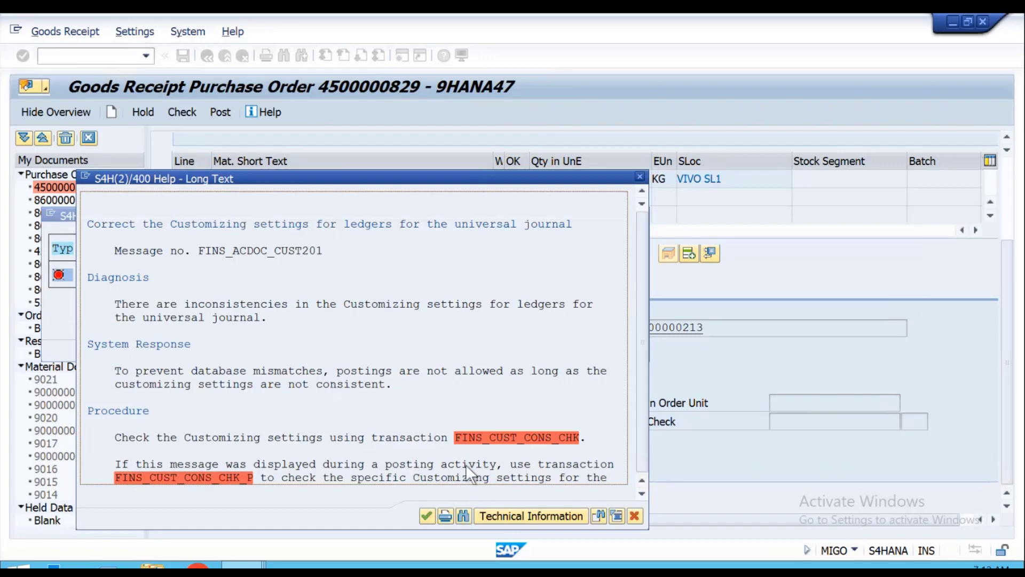
pyautogui.scroll(-1, 508, 444)
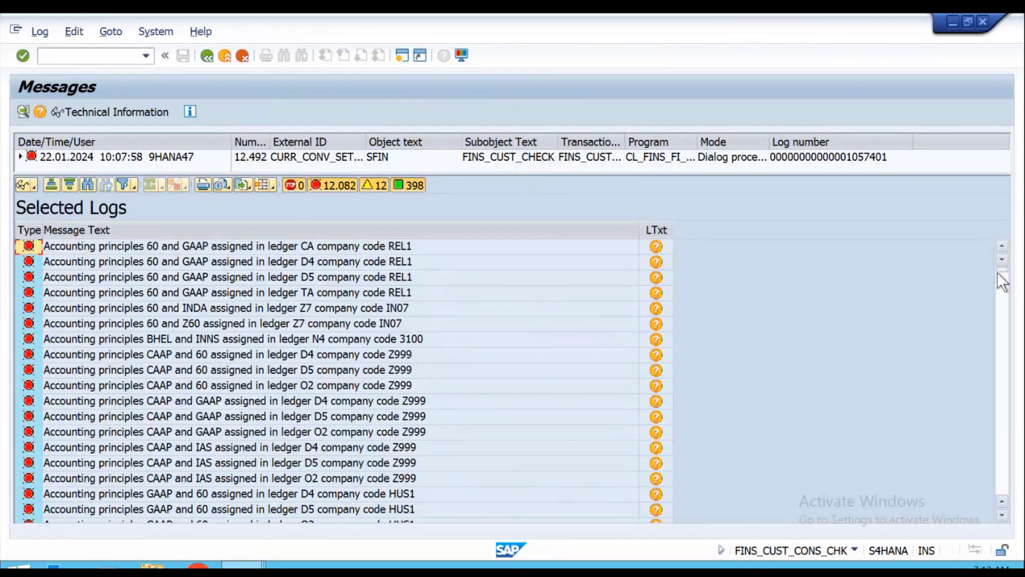
pyautogui.scroll(-20, 613, 319)
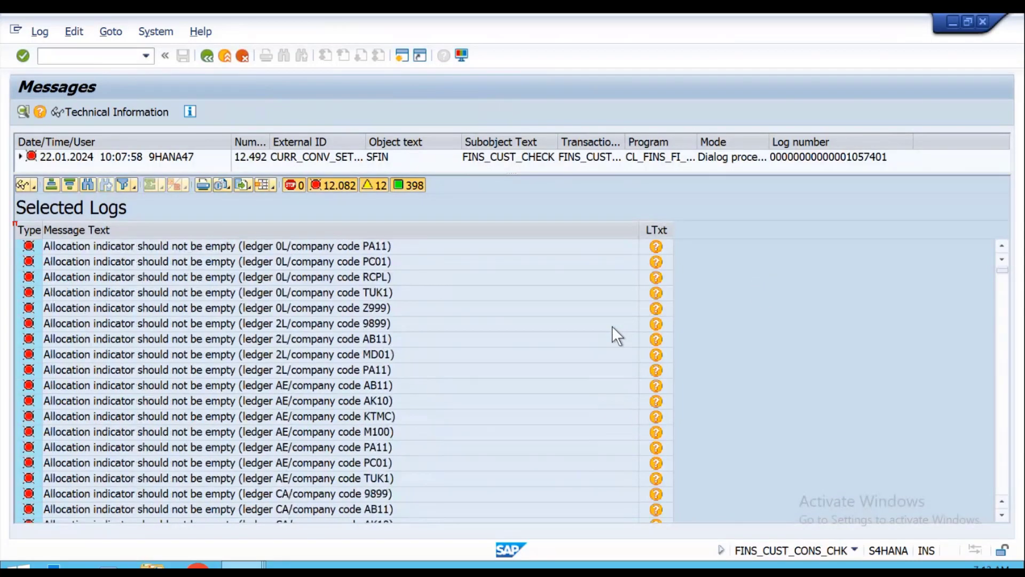
pyautogui.scroll(-20, 613, 327)
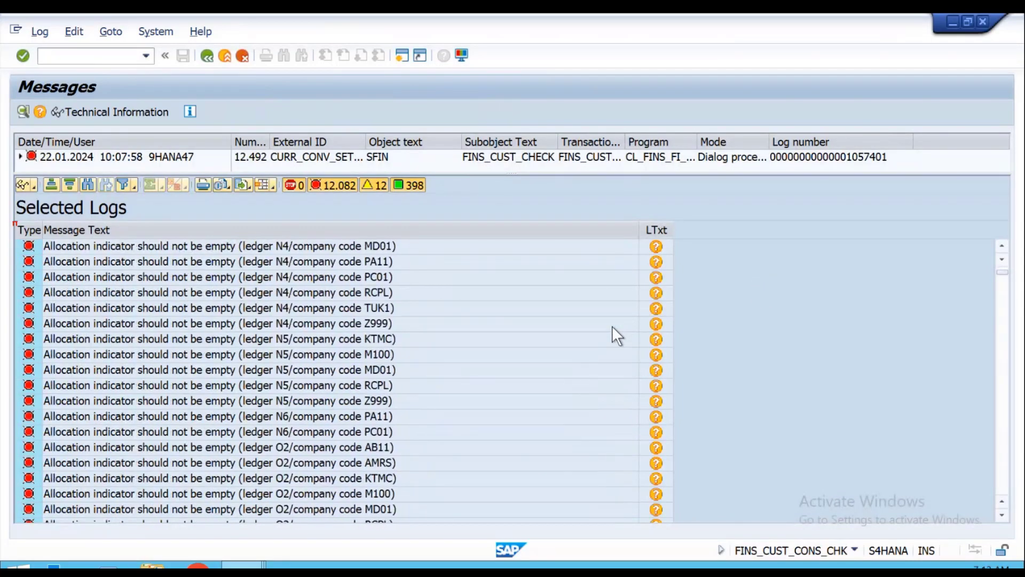
pyautogui.scroll(-20, 614, 328)
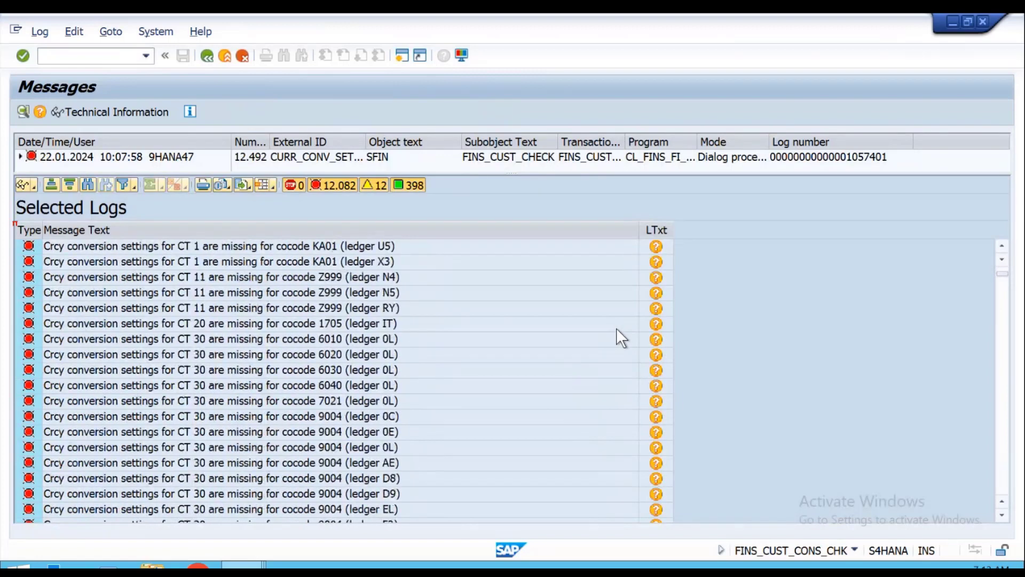
pyautogui.scroll(-20, 617, 328)
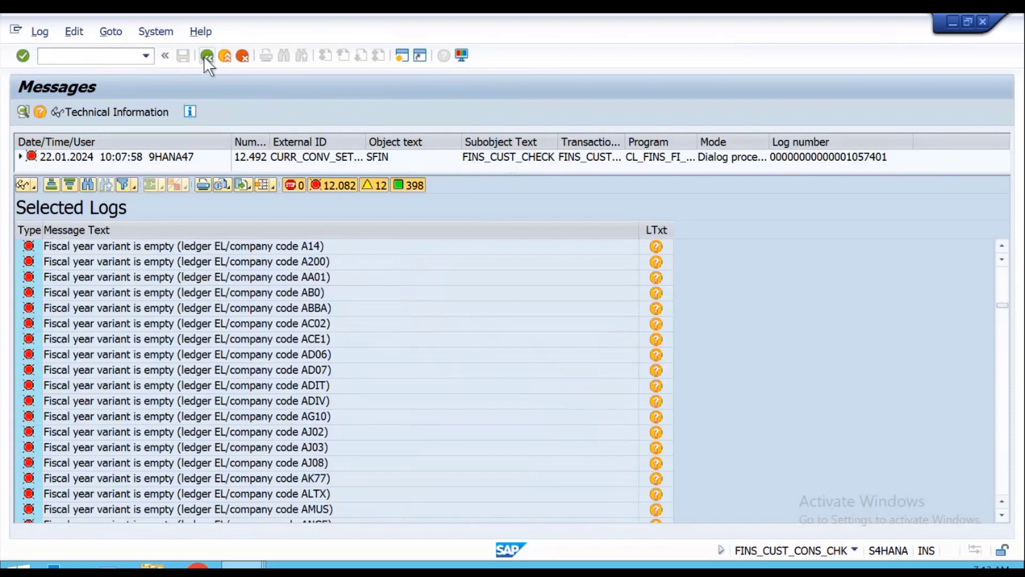
pyautogui.click(203, 56)
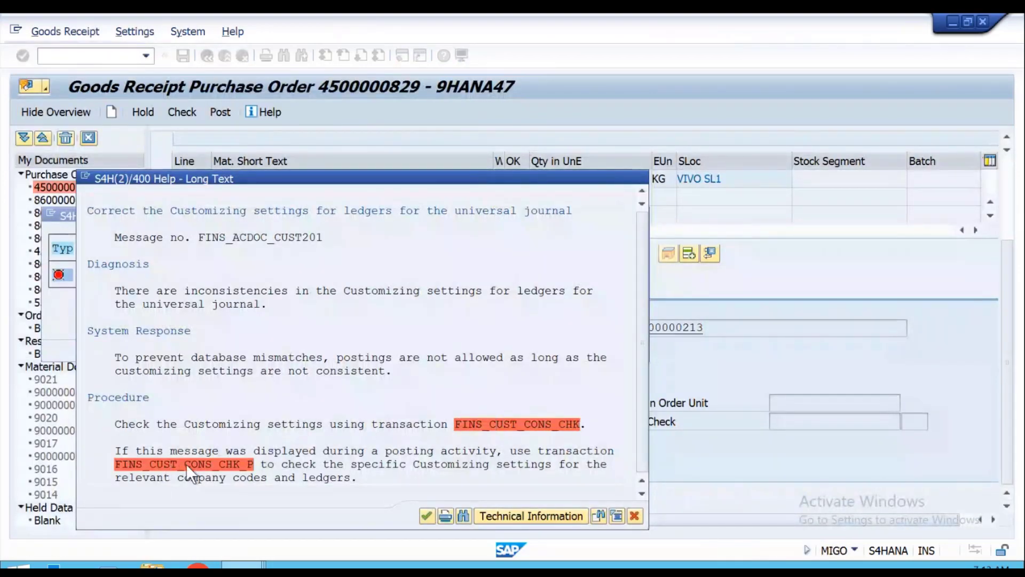
# - Run the FINS_CUST_CONS_CHK_P check, examine the universal journal ledger error's details, and close the logs and messages
pyautogui.click(186, 464)
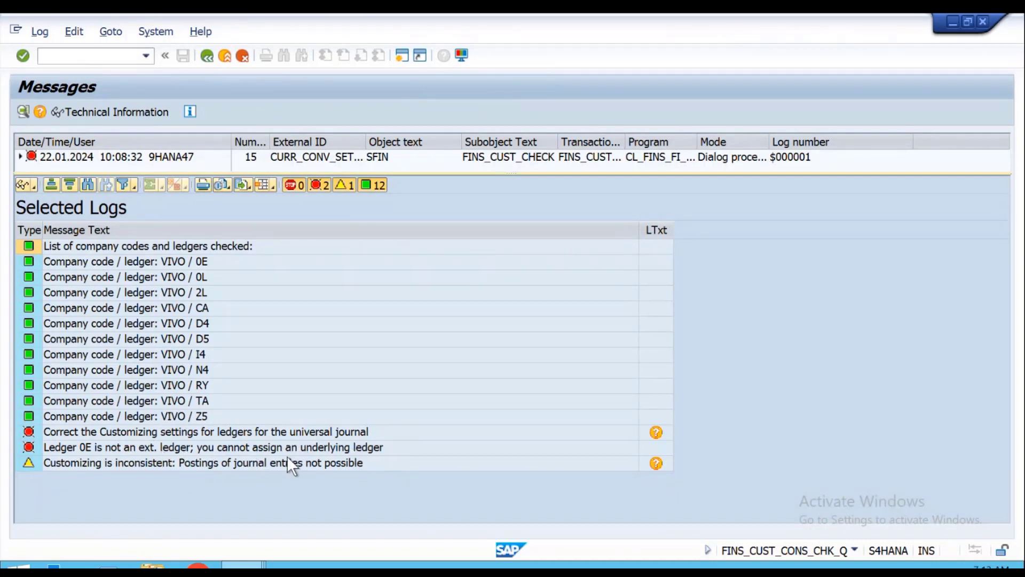
pyautogui.click(656, 432)
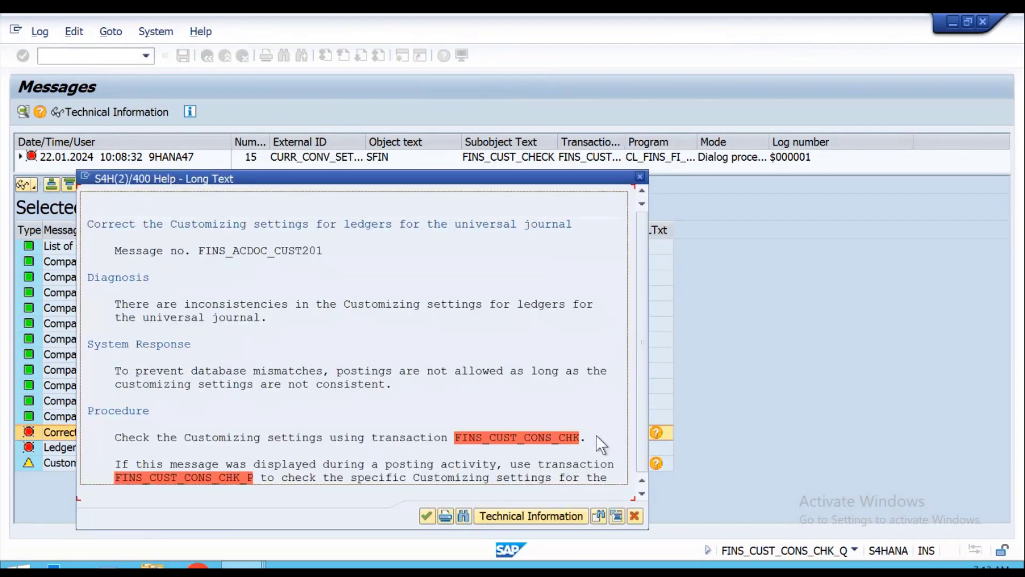
pyautogui.click(548, 439)
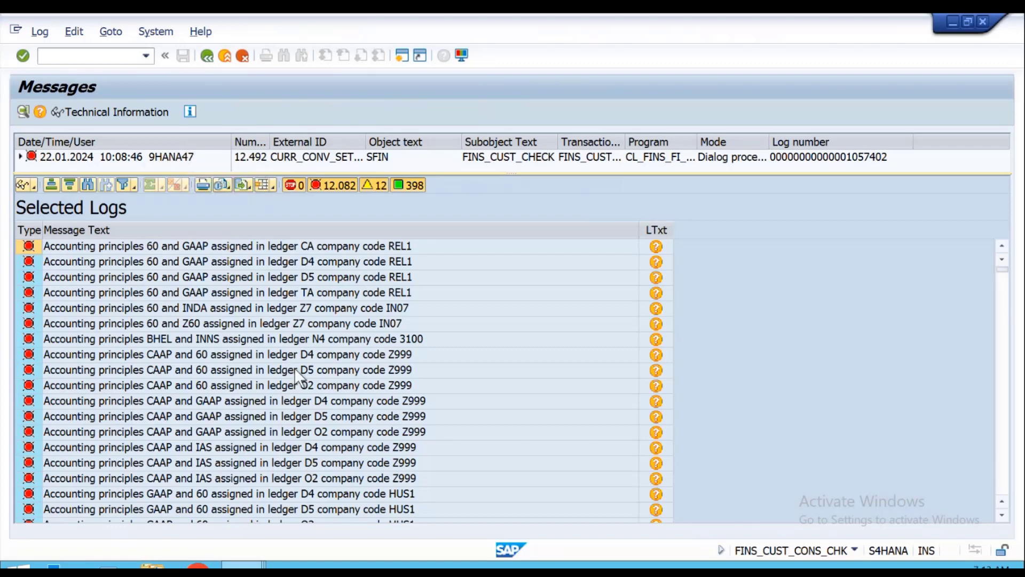
pyautogui.click(205, 54)
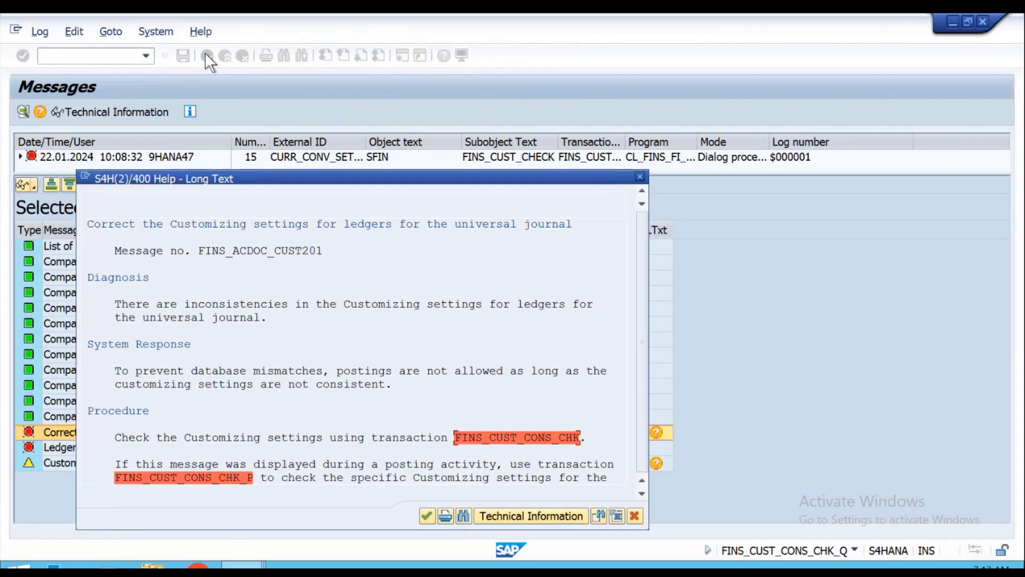
pyautogui.click(639, 177)
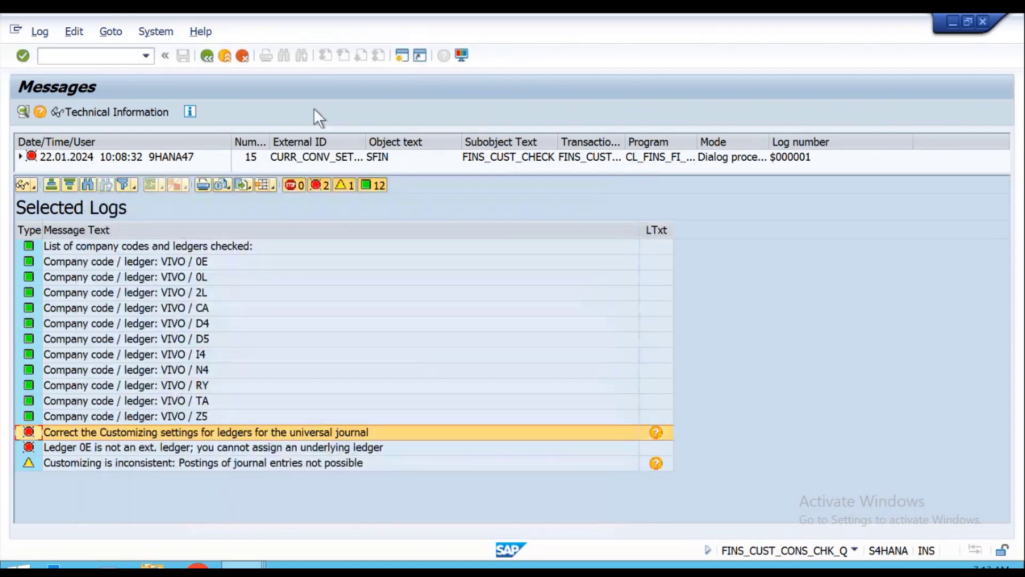
pyautogui.click(208, 56)
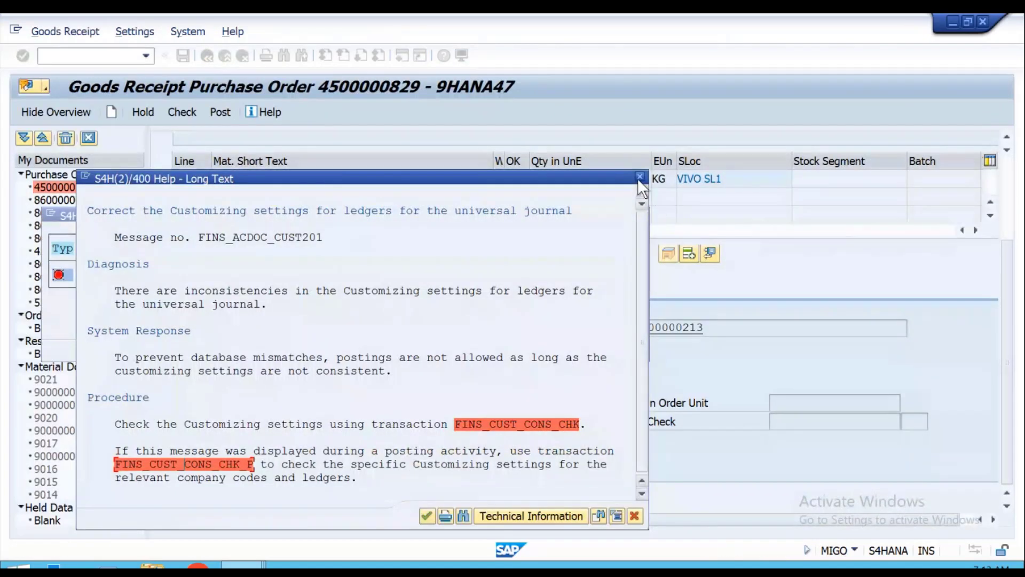
pyautogui.click(640, 178)
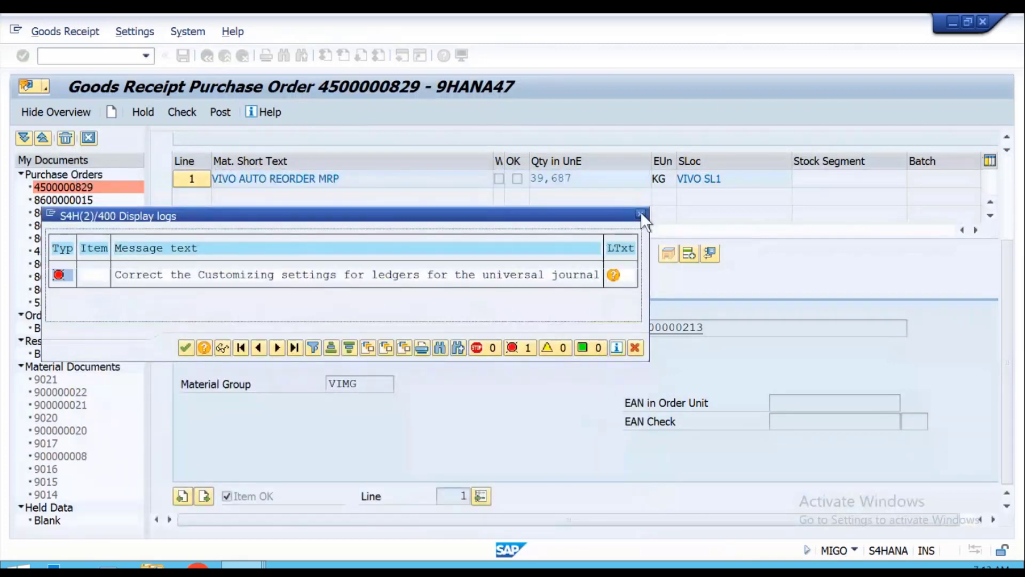
pyautogui.click(641, 212)
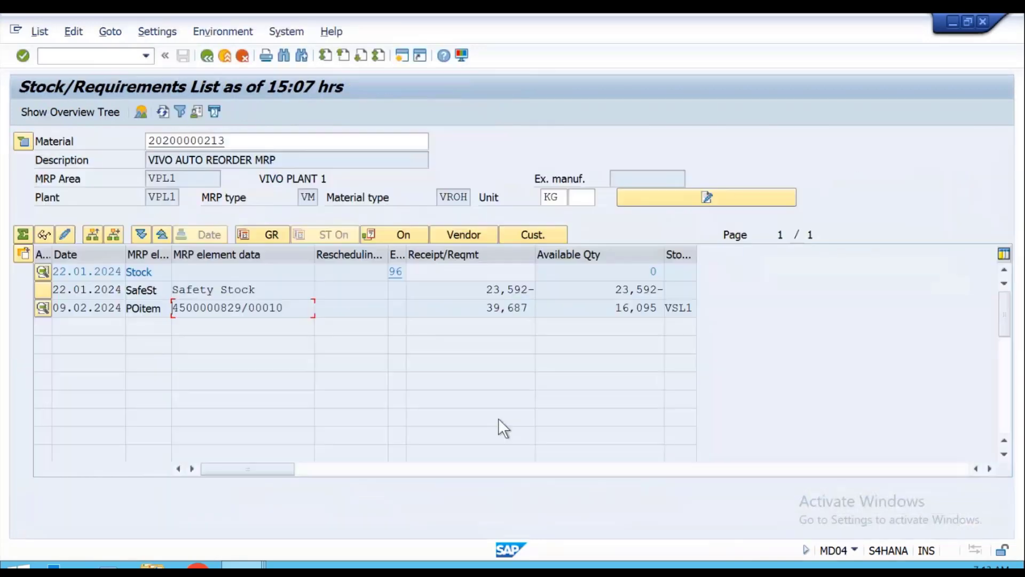
# - Compare the safety stock requirement with the purchase order item's receipt quantity in the stock/requirements list
pyautogui.moveTo(480, 288); pyautogui.dragTo(572, 289)
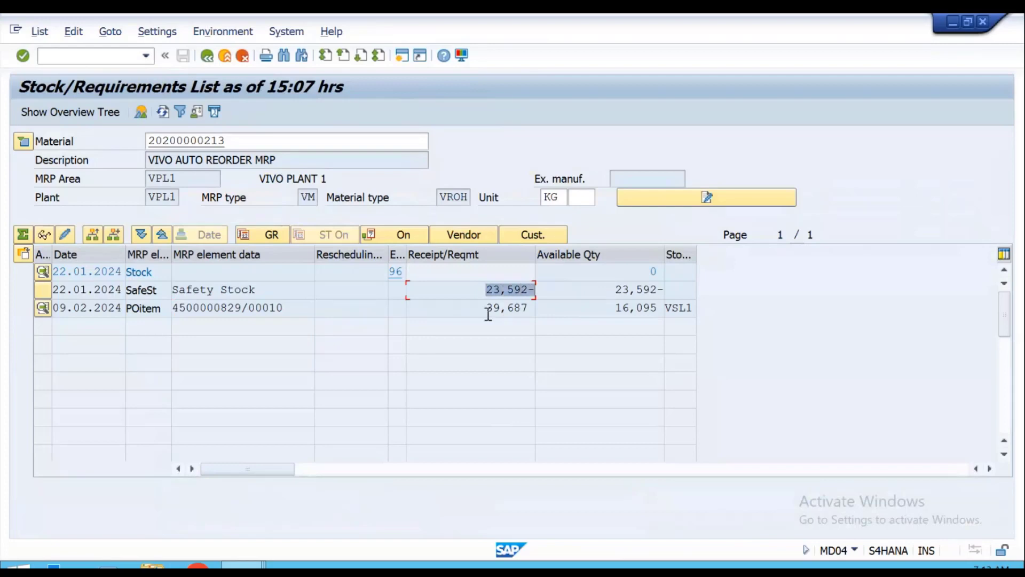
pyautogui.moveTo(484, 308); pyautogui.dragTo(561, 308)
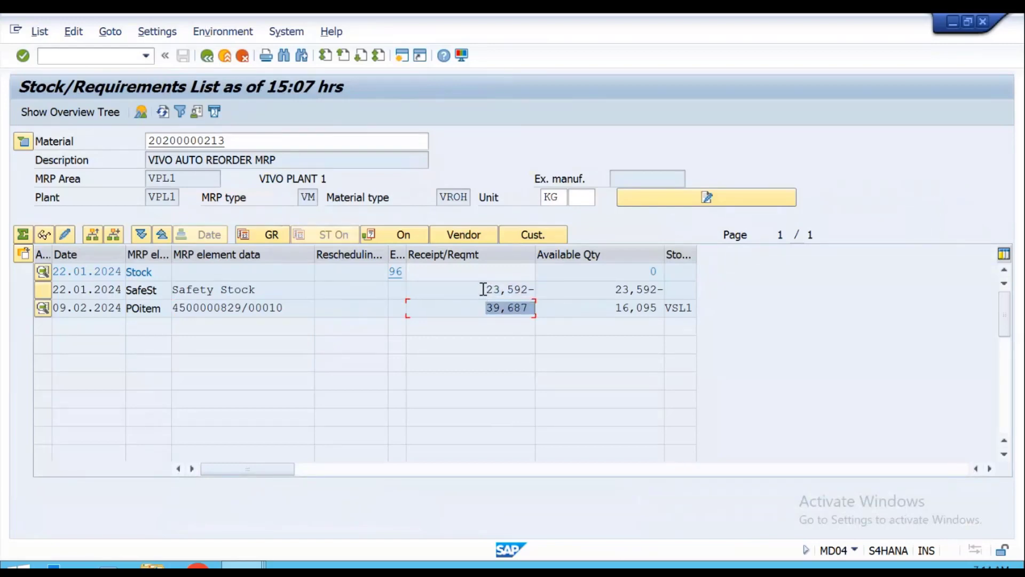
pyautogui.moveTo(483, 289); pyautogui.dragTo(545, 288)
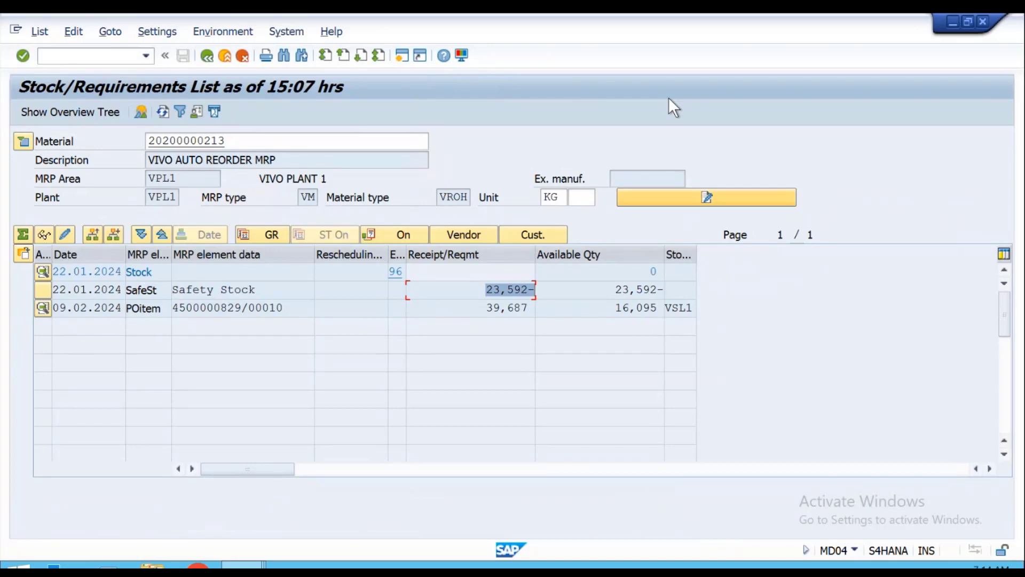
# - Switch to the PowerPoint presentation and end the slide show after the Forecast Based Planning slide, discarding the ink annotations
pyautogui.moveTo(594, 14)
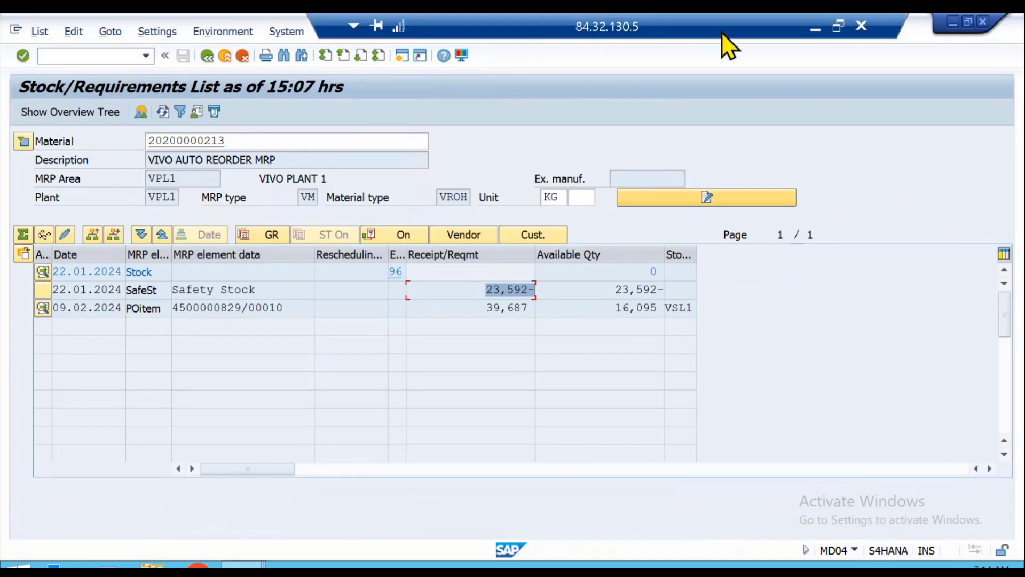
pyautogui.click(813, 30)
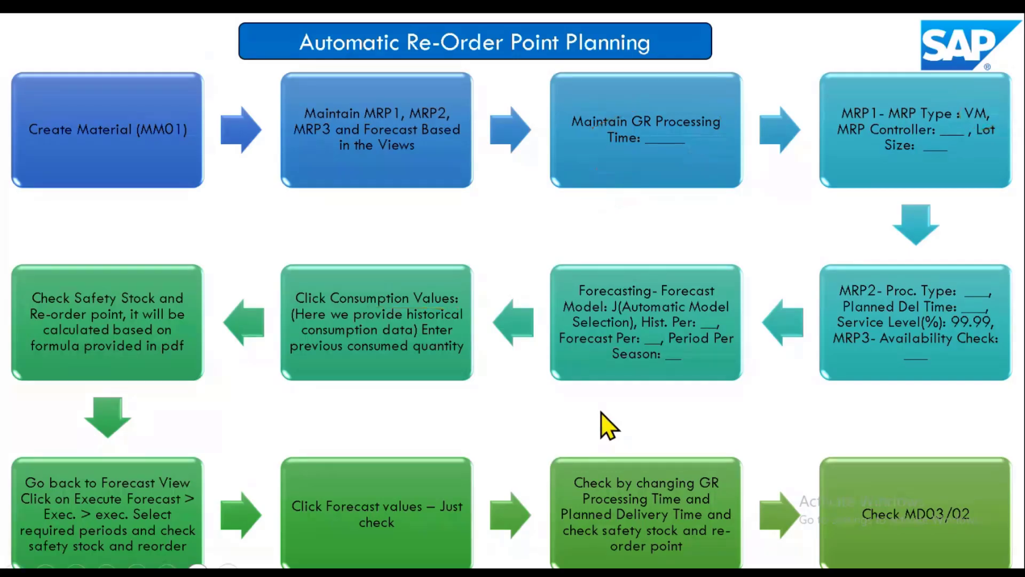
pyautogui.press('Right')
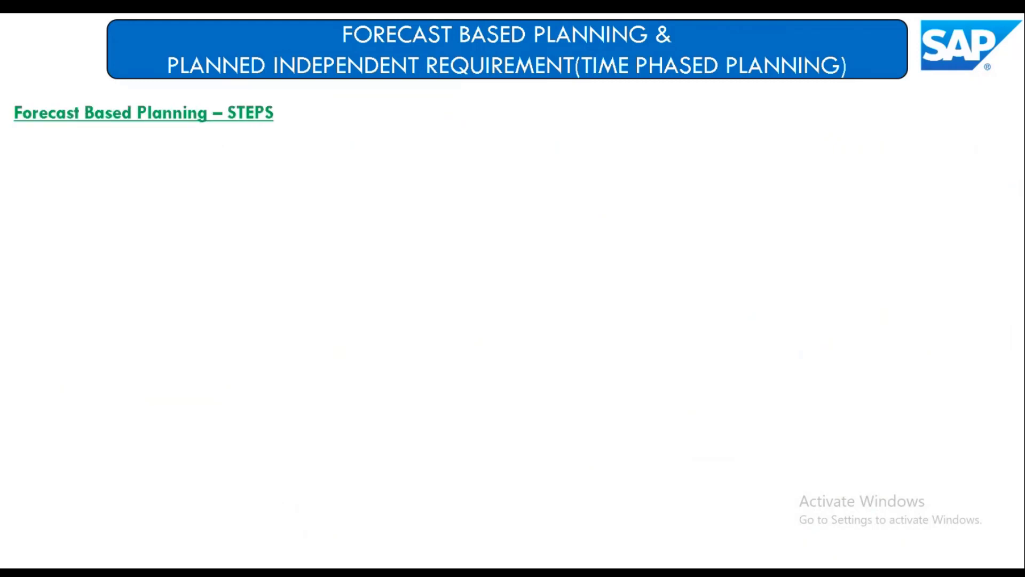
pyautogui.press('Escape')
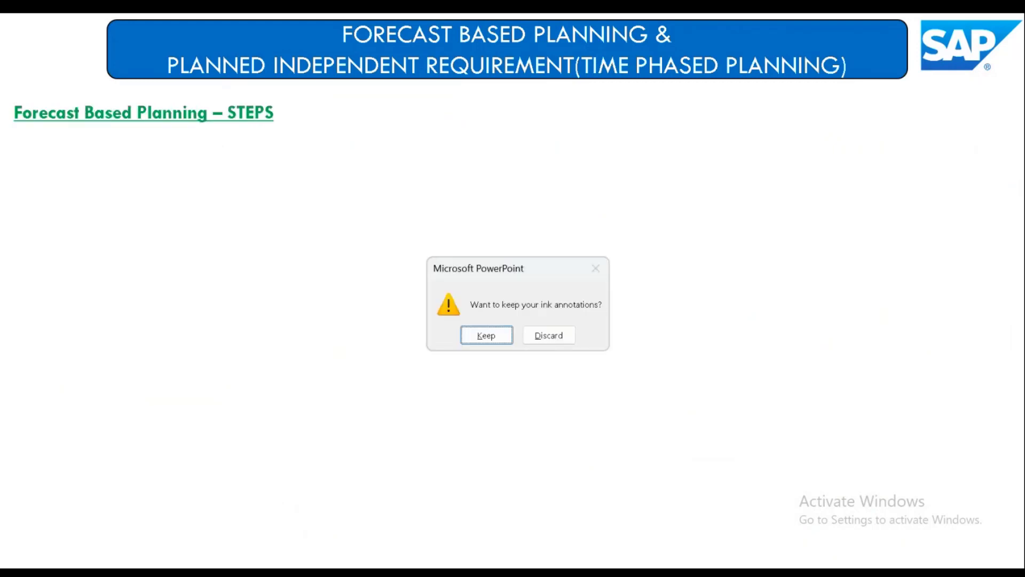
pyautogui.click(550, 338)
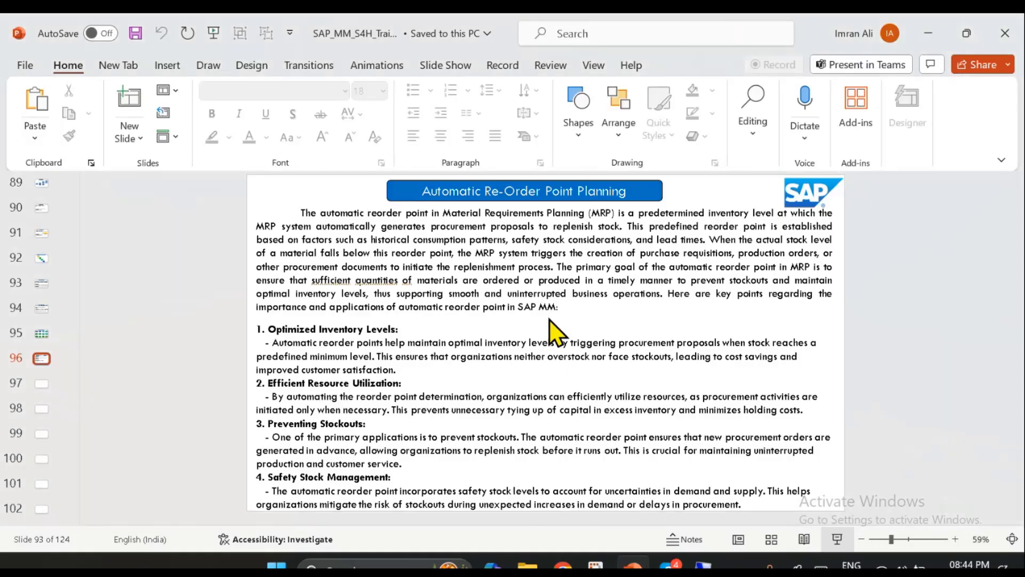